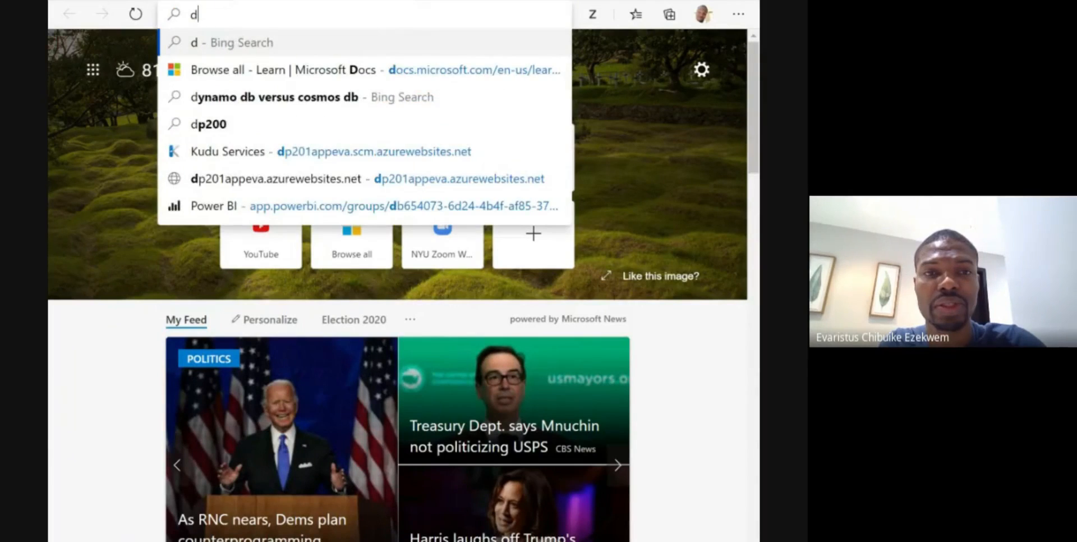
# - Go to twitter.com in the browser
pyautogui.write('twi')
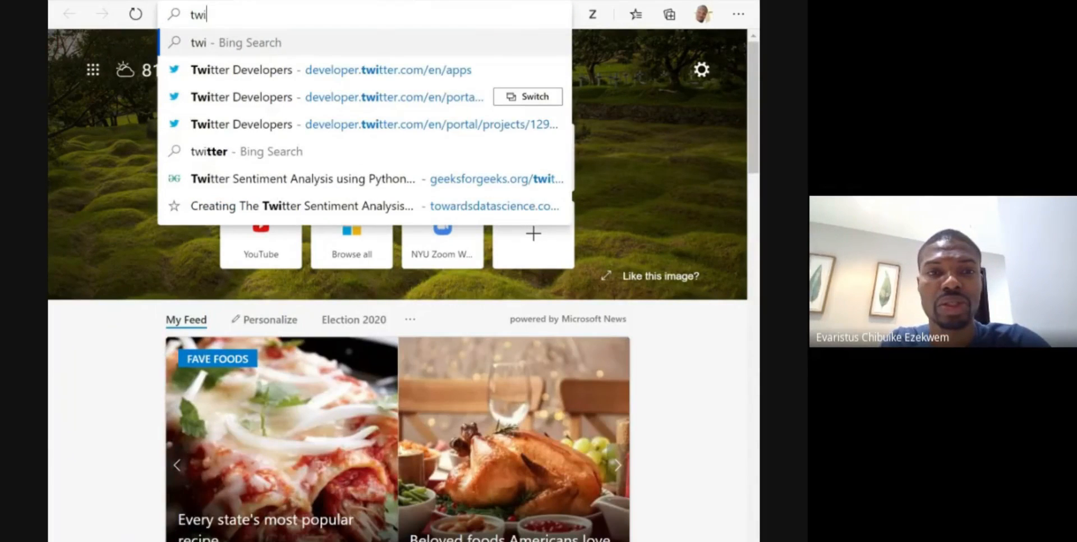
pyautogui.write('tter.com')
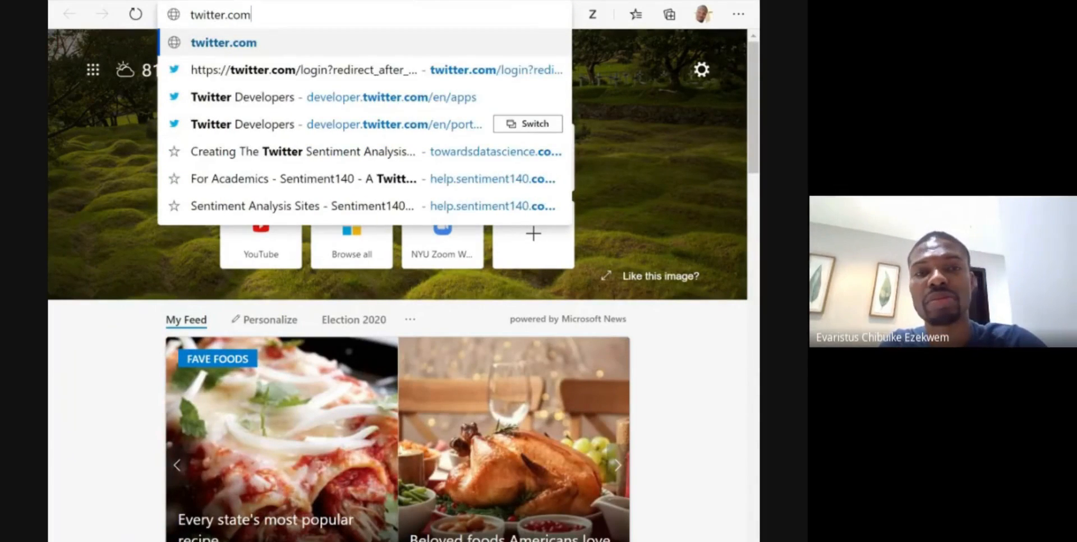
pyautogui.press('Return')
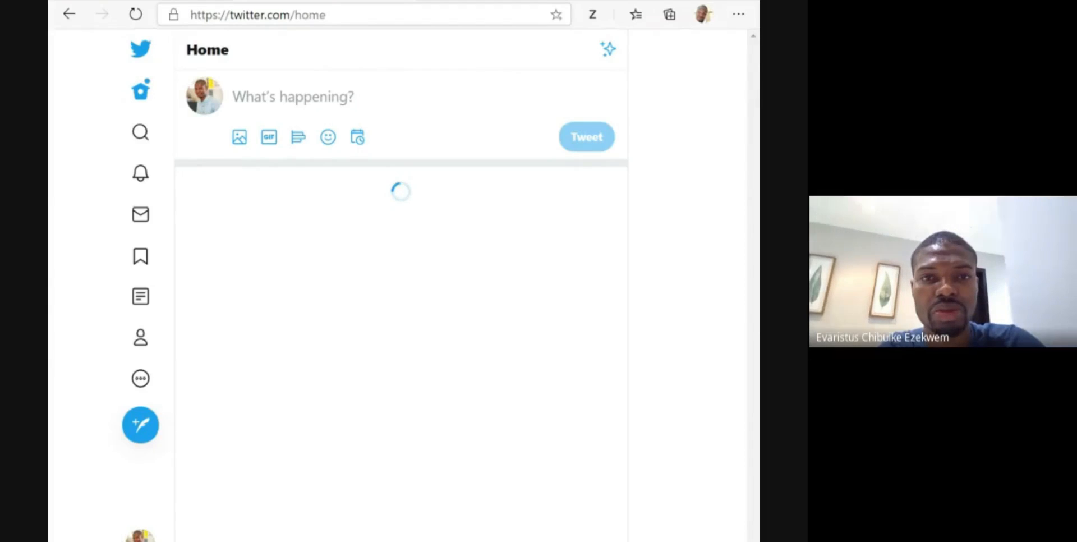
# - Log out of the current Twitter account and confirm the logout
pyautogui.click(314, 15)
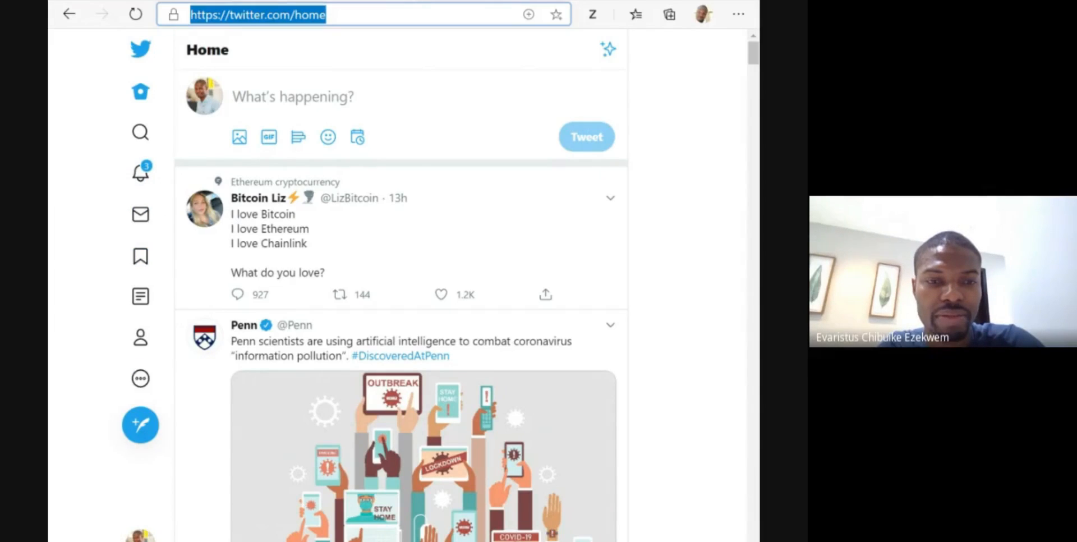
pyautogui.click(140, 539)
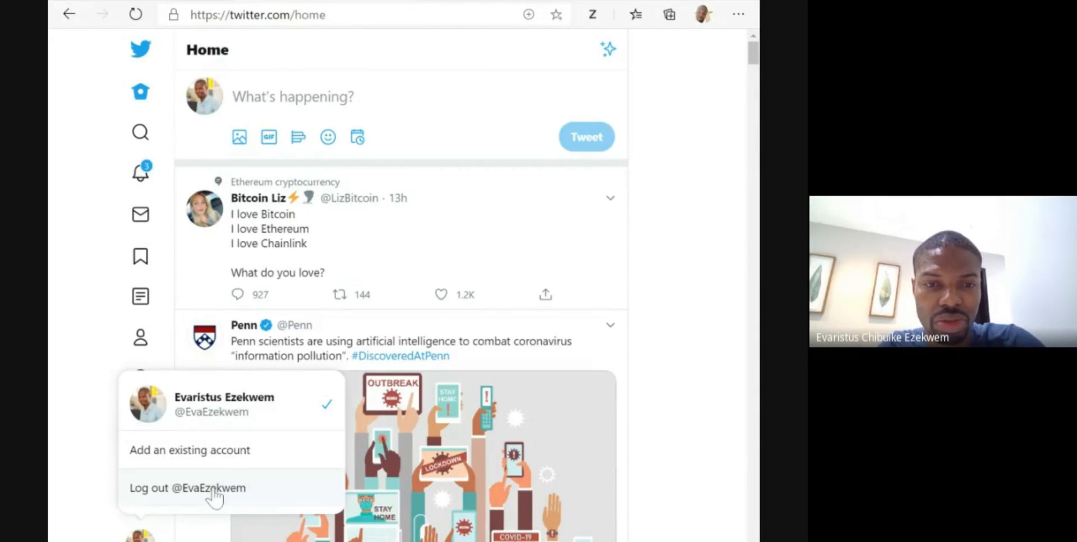
pyautogui.click(217, 456)
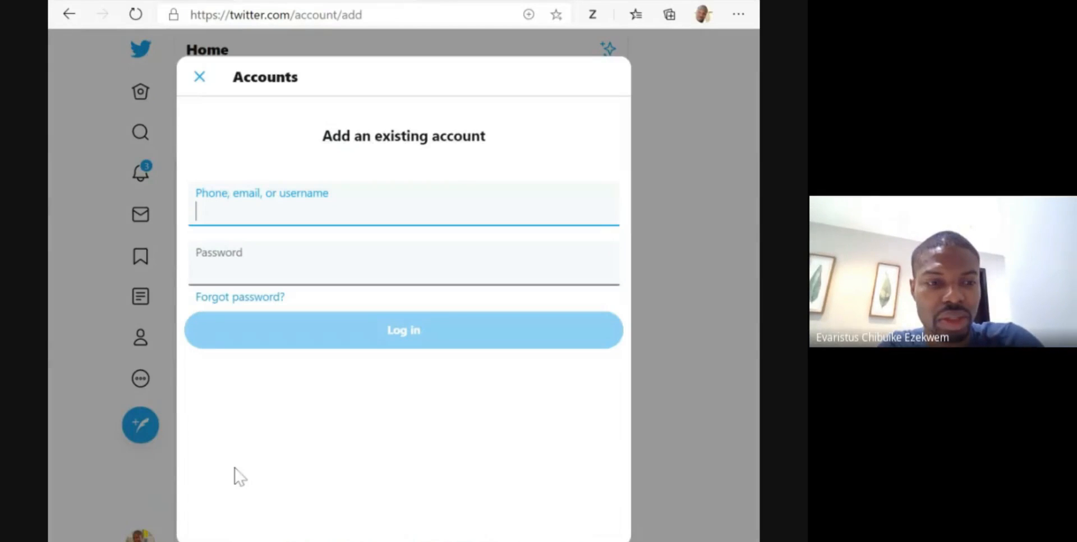
pyautogui.press('Escape')
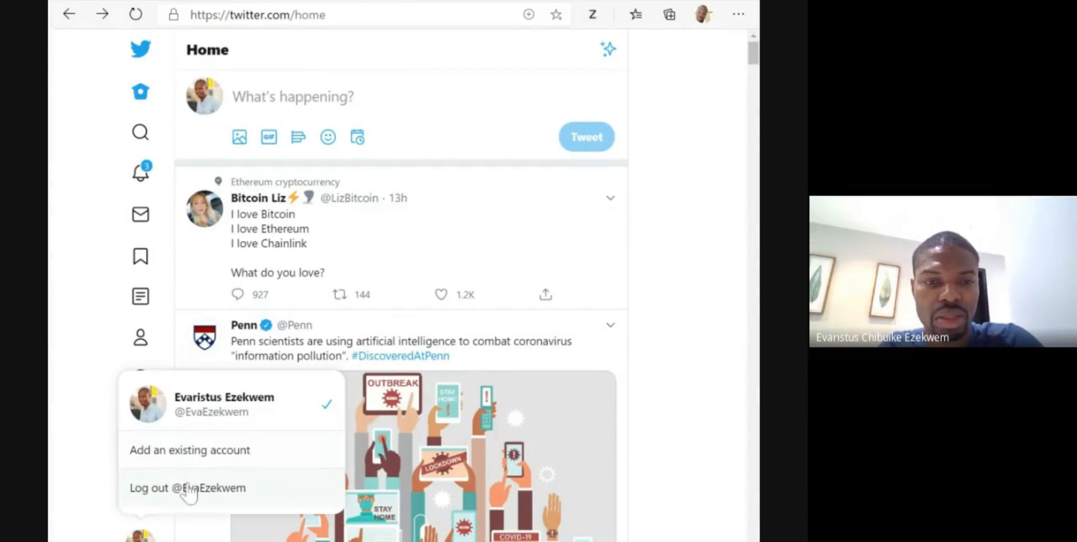
pyautogui.click(187, 496)
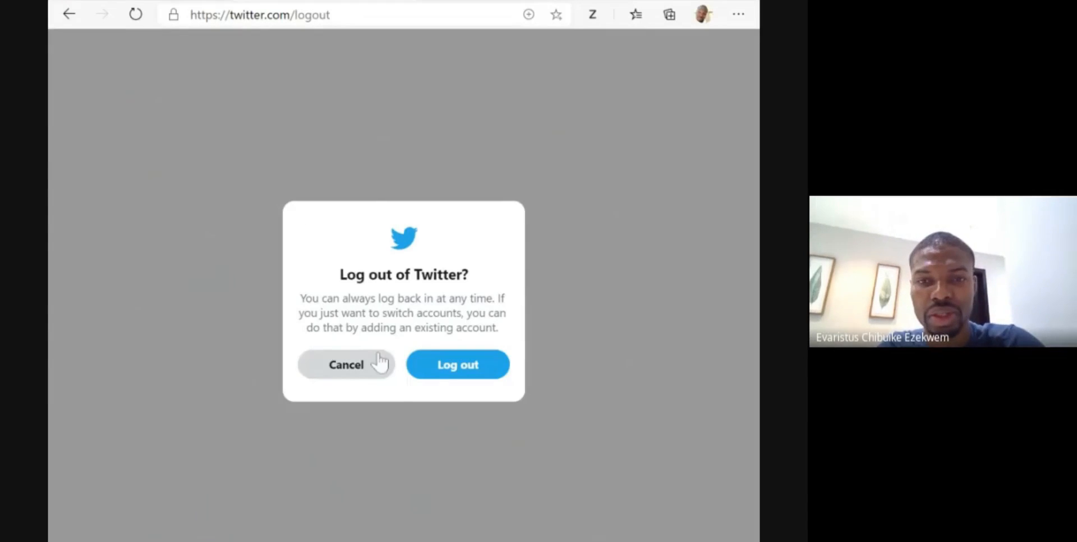
pyautogui.click(437, 366)
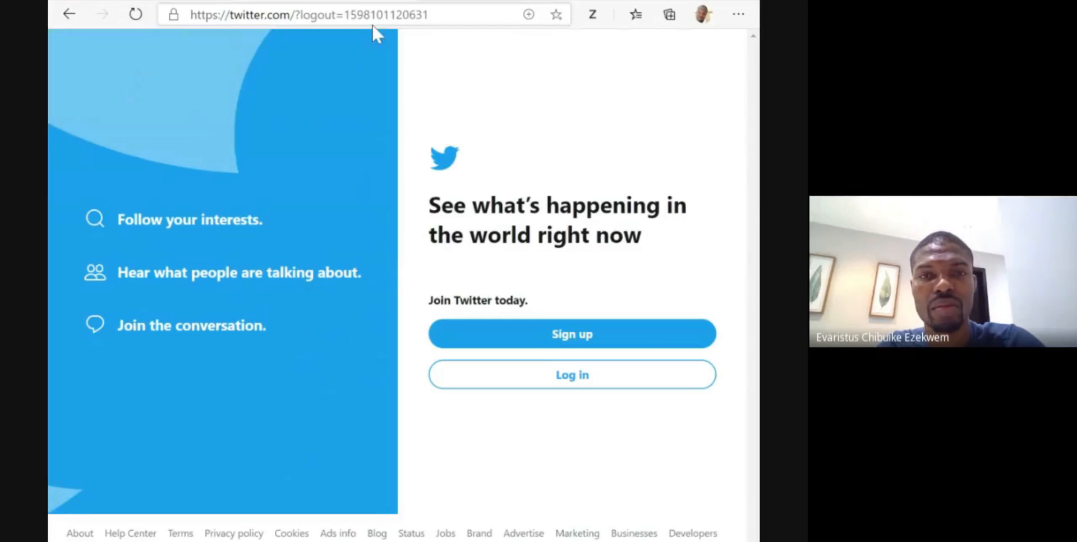
# - Open the Twitter login form and enter the account's username
pyautogui.click(372, 25)
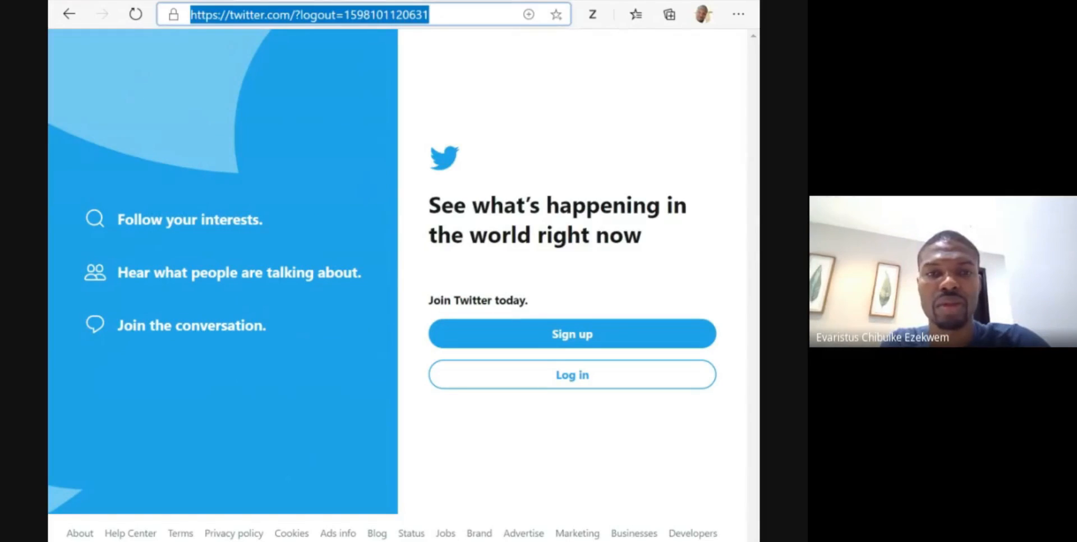
pyautogui.write('twitter.com')
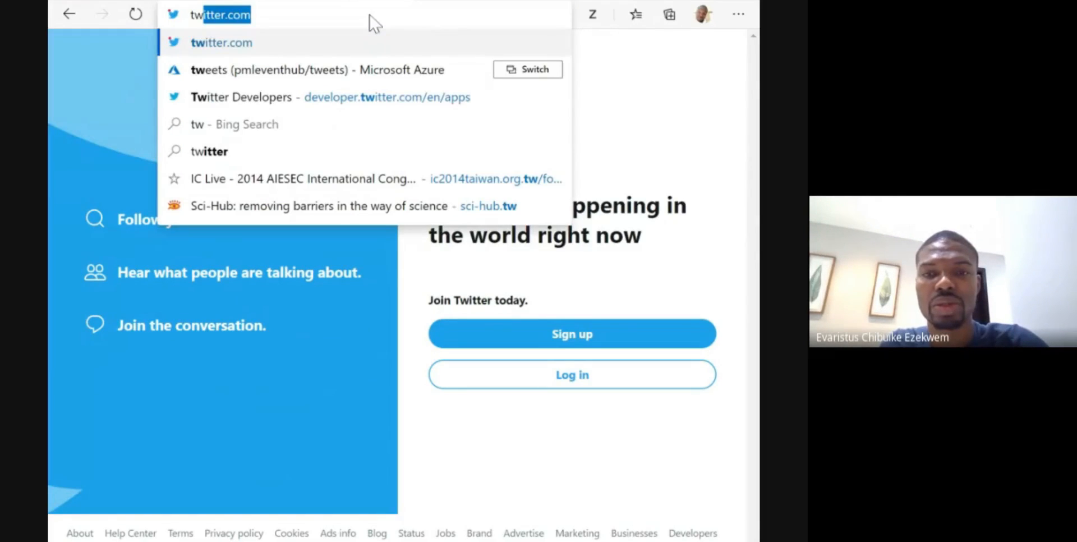
pyautogui.click(587, 381)
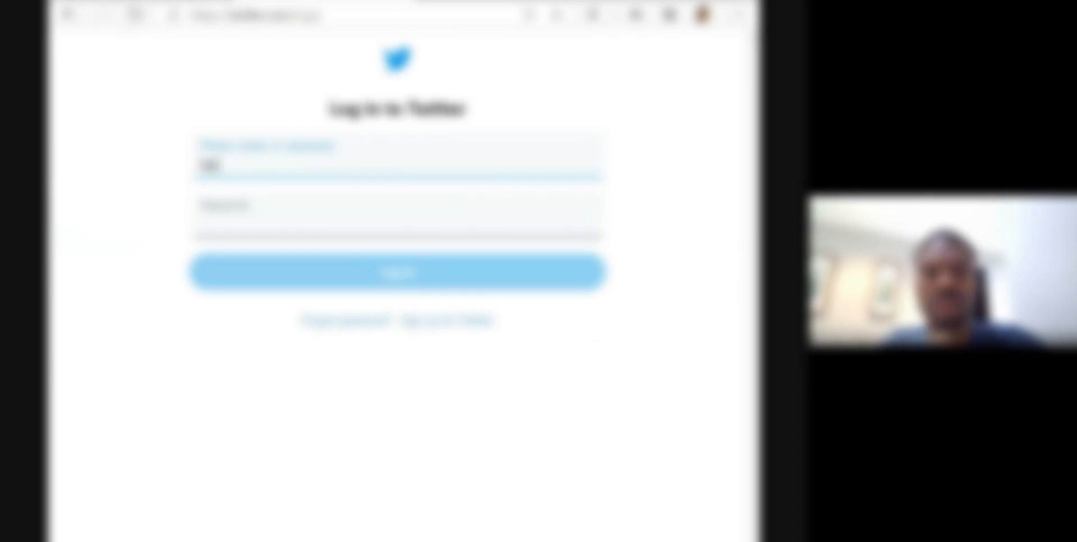
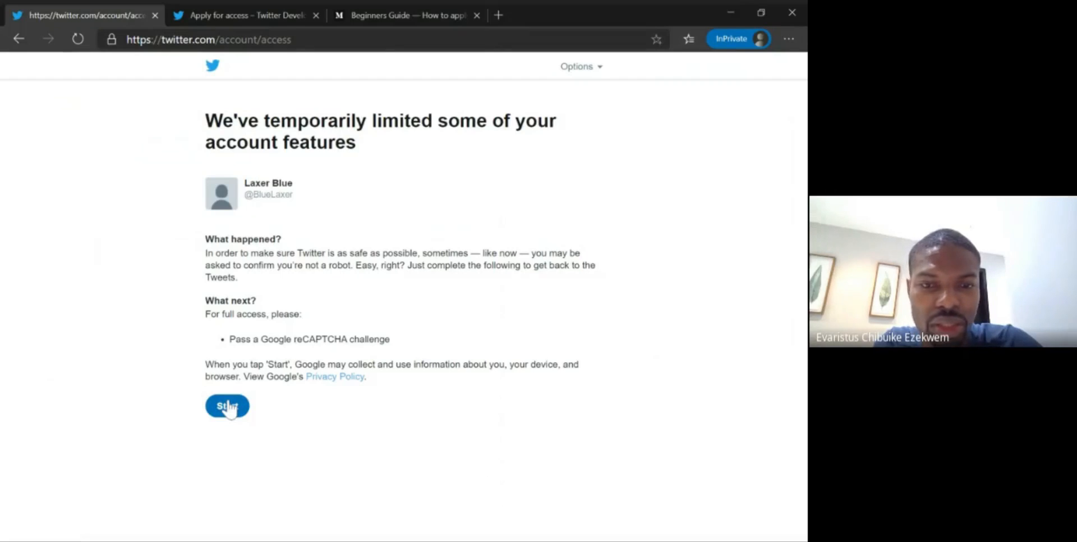
# - Start the reCAPTCHA check for the limited account and tick the "I'm not a robot" box
pyautogui.scroll(-1, 337, 427)
pyautogui.scroll(1, 337, 426)
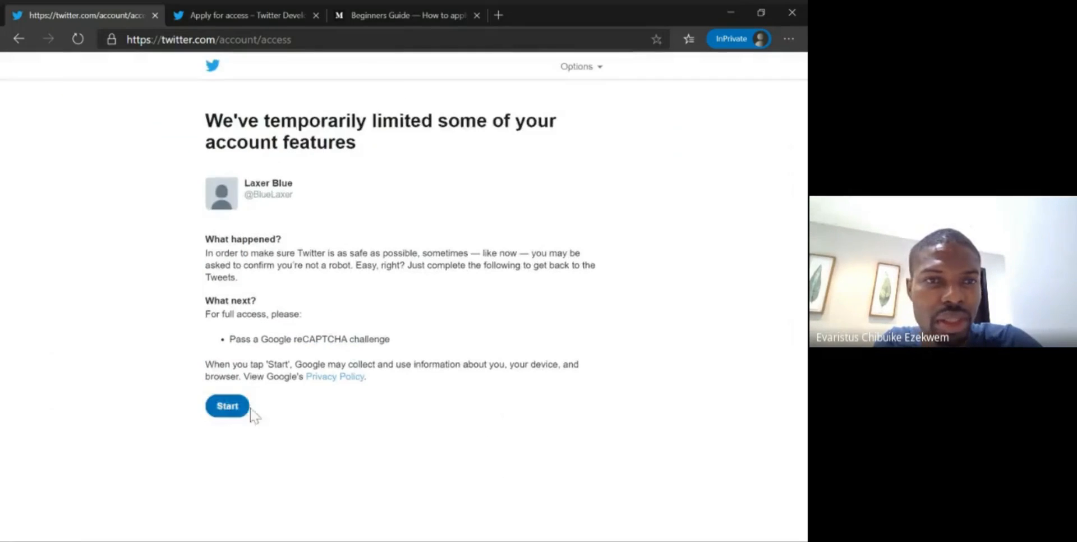
pyautogui.click(236, 410)
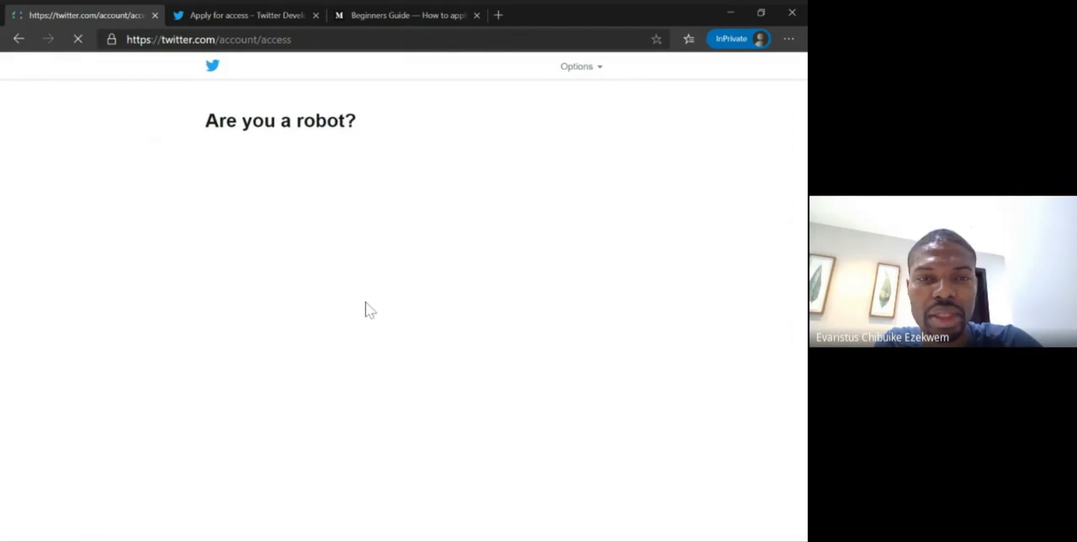
pyautogui.click(227, 181)
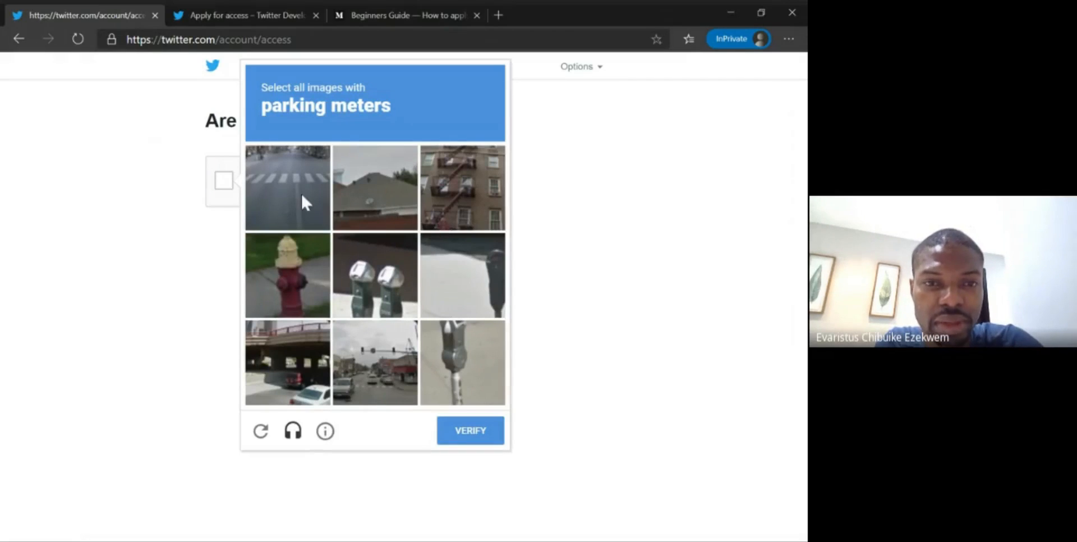
# - Select every image with parking meters in the reCAPTCHA challenge and verify the selection
pyautogui.click(381, 283)
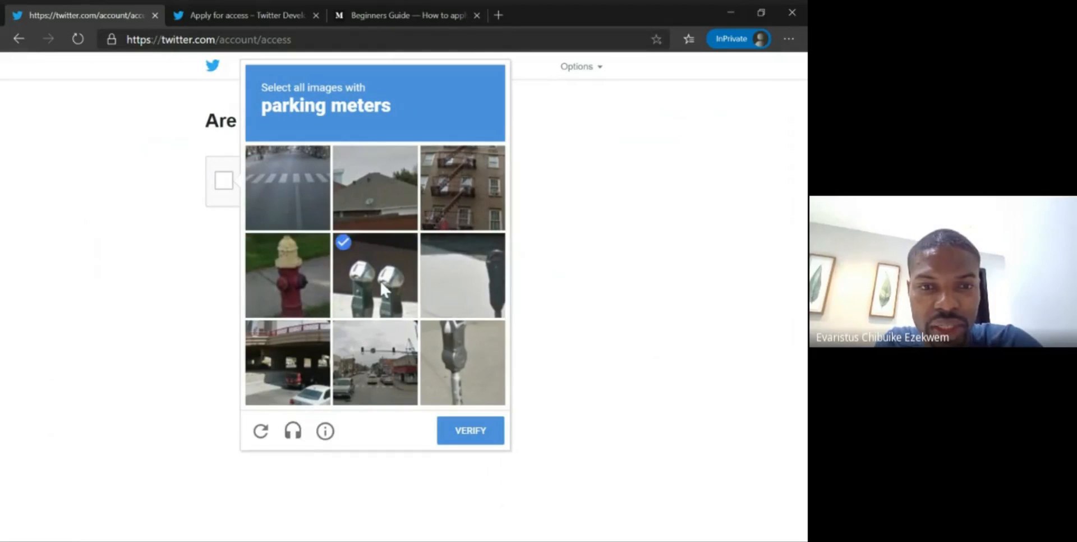
pyautogui.click(479, 351)
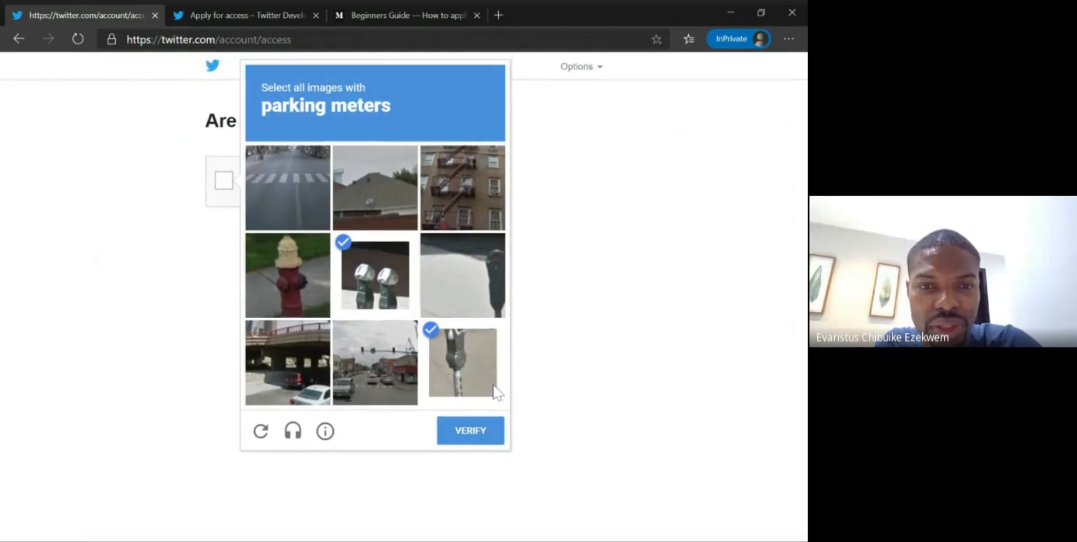
pyautogui.click(473, 435)
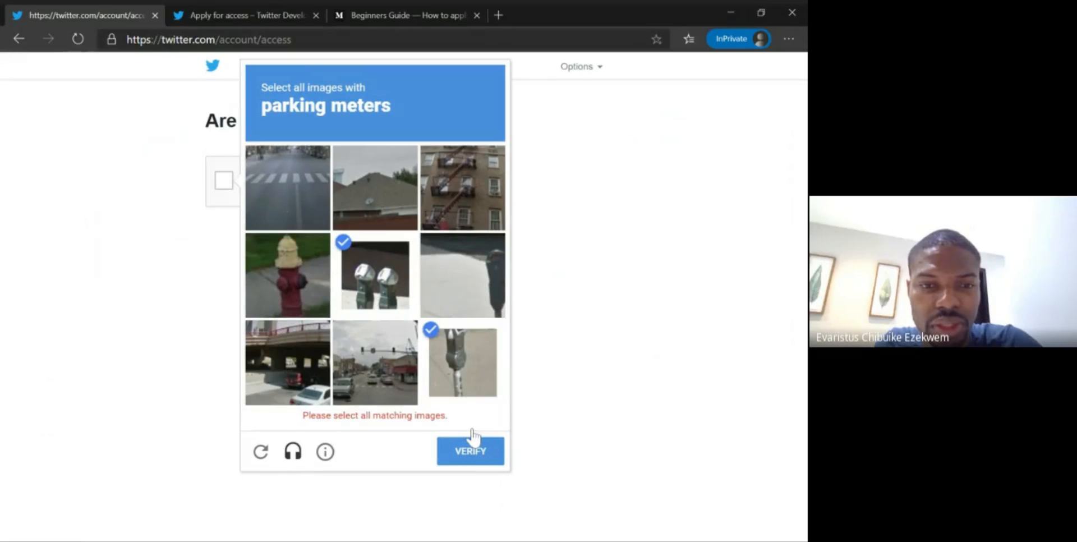
pyautogui.click(376, 386)
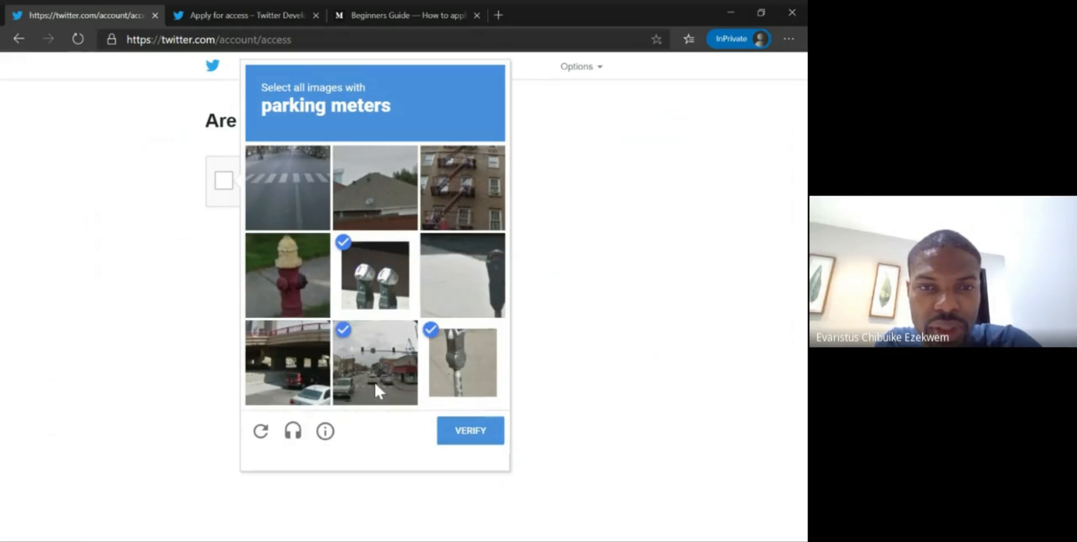
pyautogui.click(375, 384)
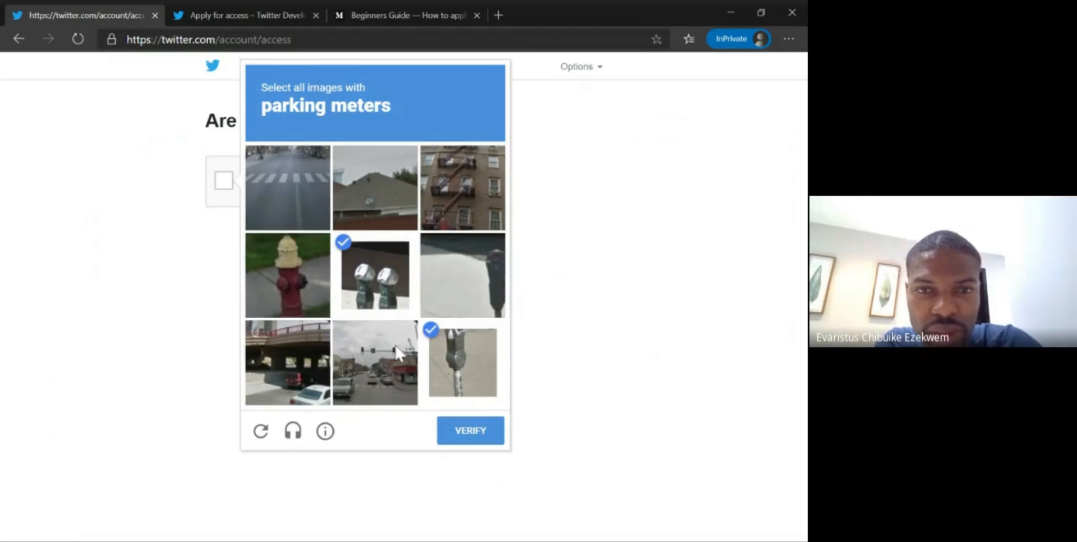
pyautogui.click(470, 305)
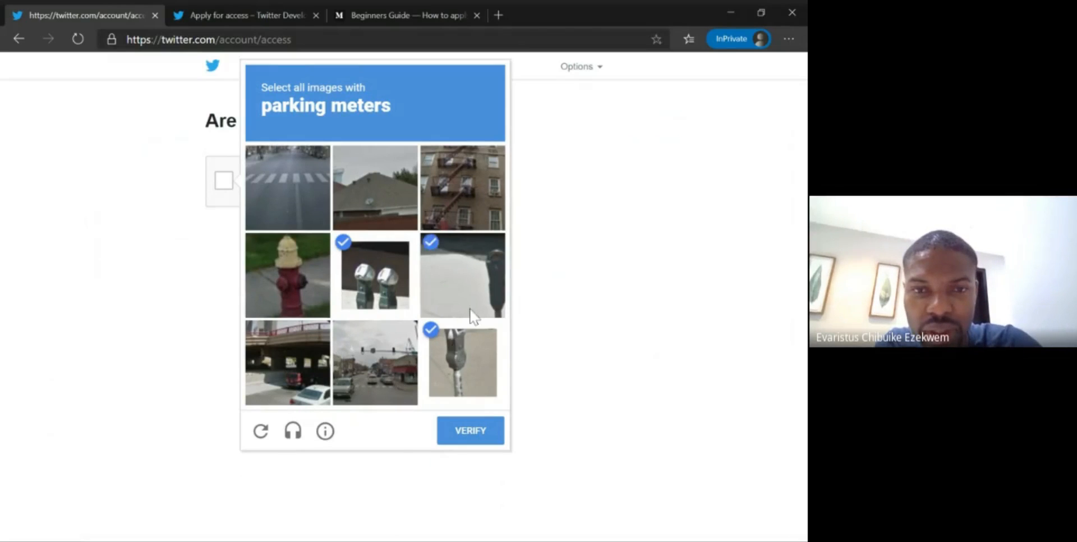
pyautogui.click(483, 439)
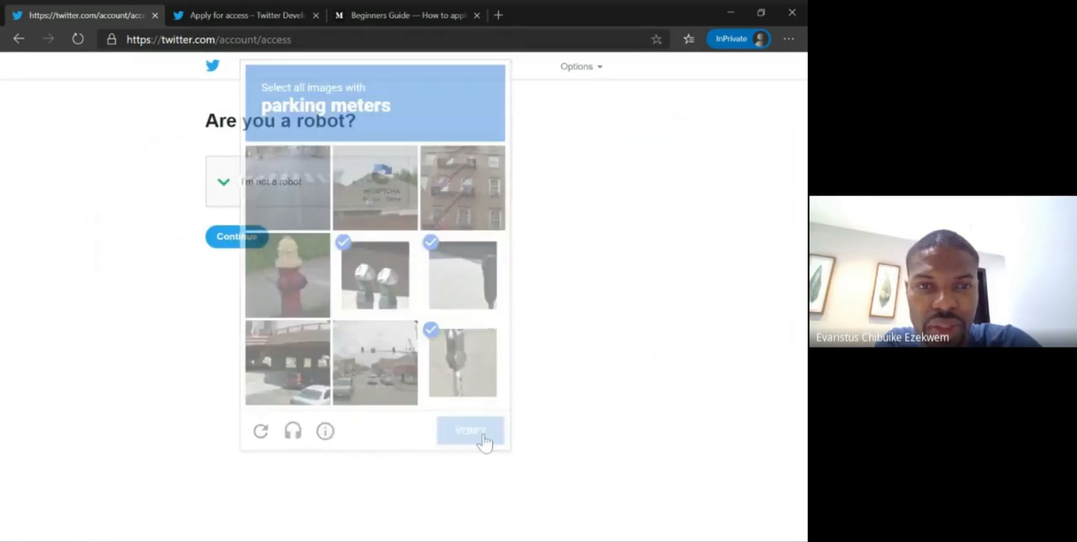
# - Continue past the robot check to the Twitter home feed and open the account's own profile page
pyautogui.click(264, 244)
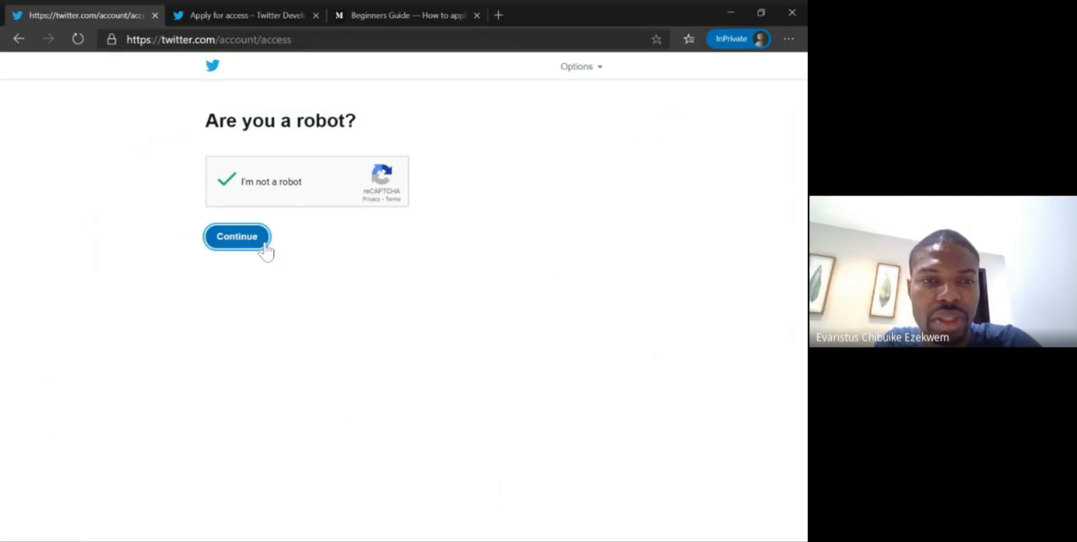
pyautogui.click(267, 249)
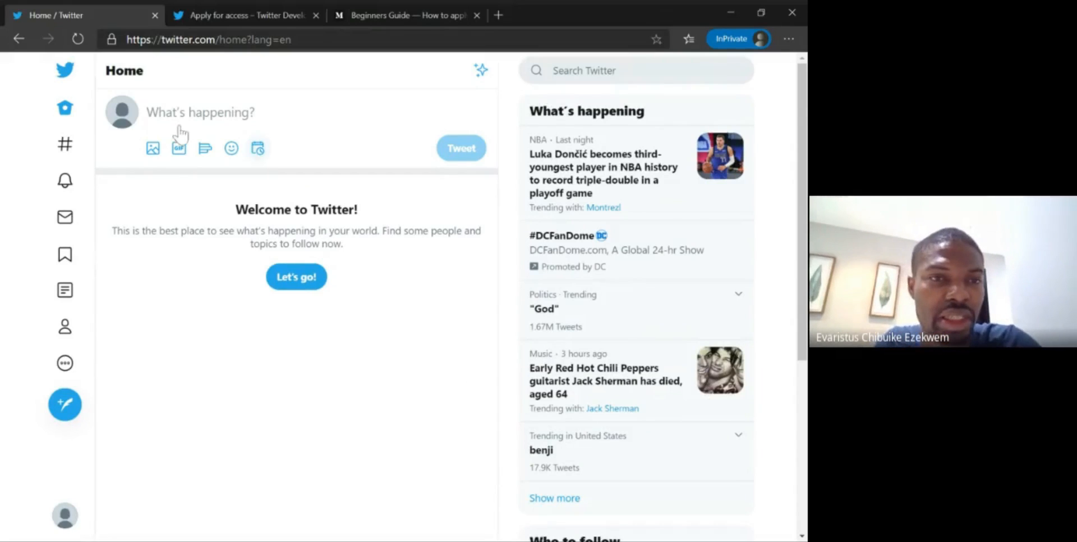
pyautogui.click(123, 122)
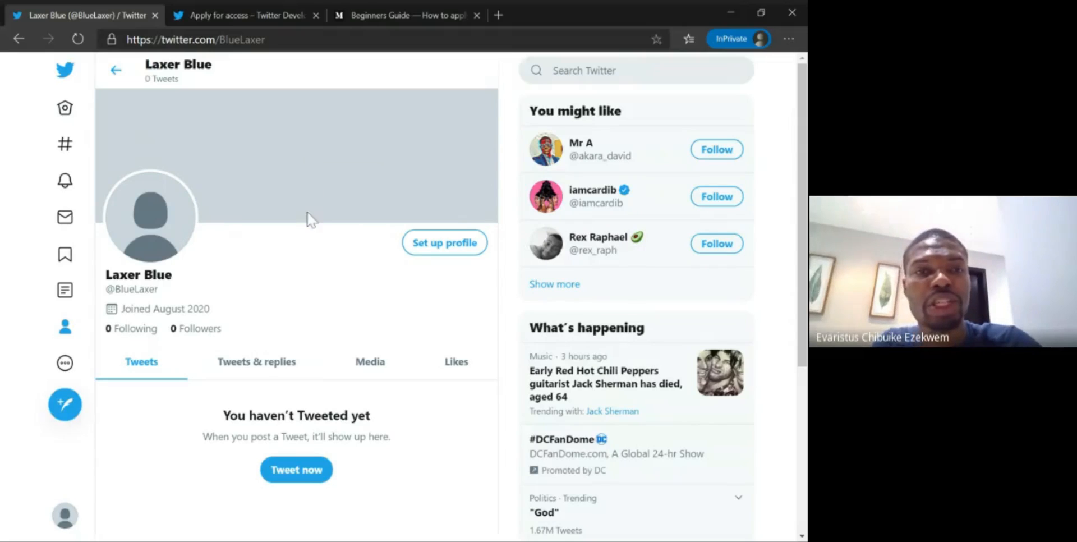
# - Load dev.twitter.com in place of the Medium beginner's guide
pyautogui.click(391, 17)
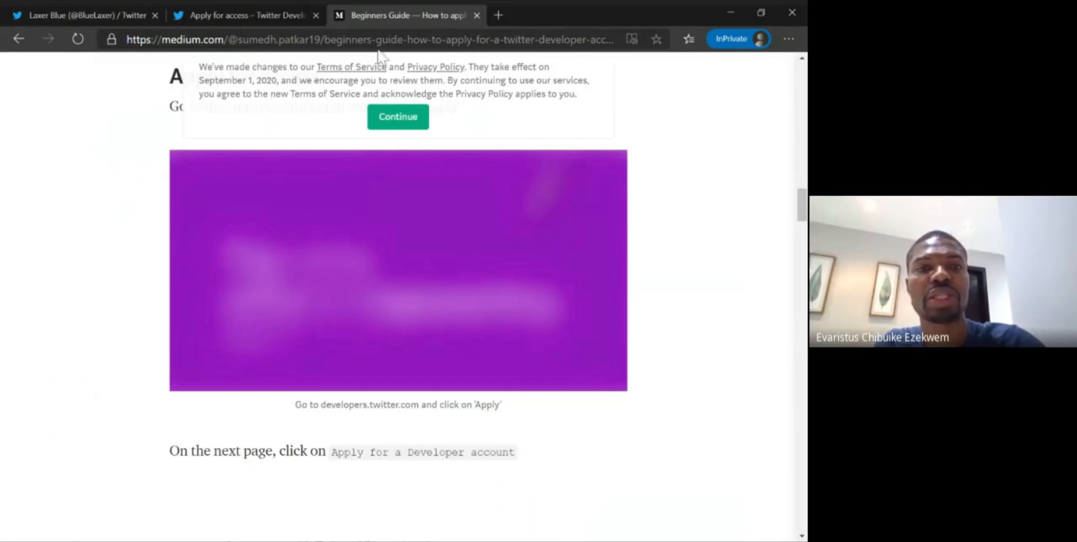
pyautogui.click(274, 38)
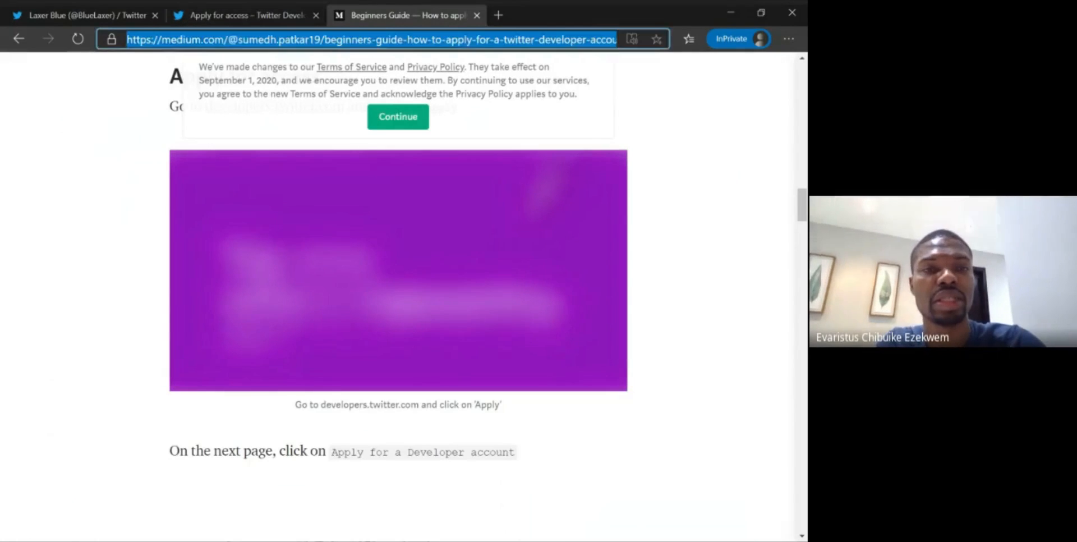
pyautogui.write('dev')
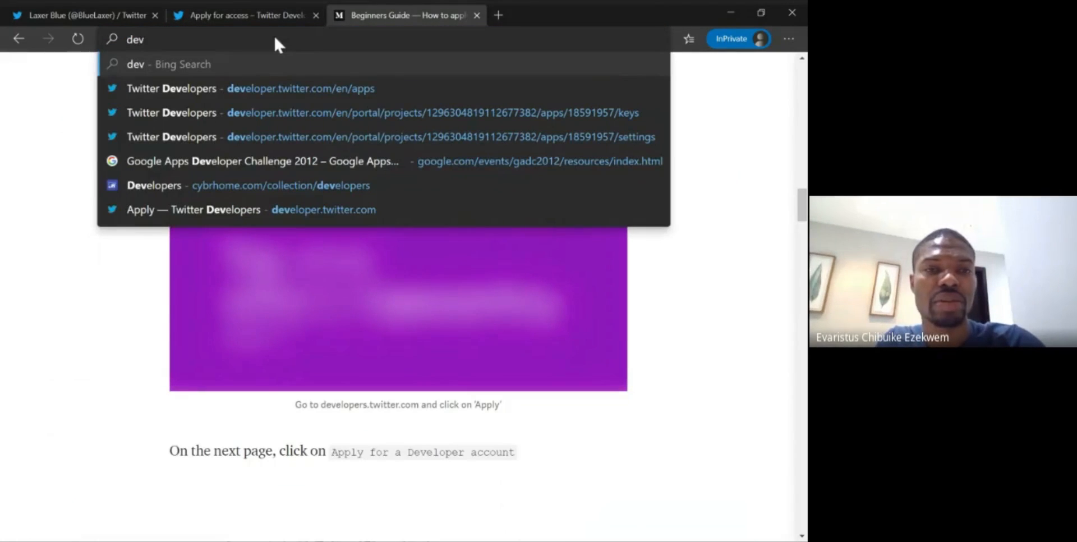
pyautogui.write('.tw')
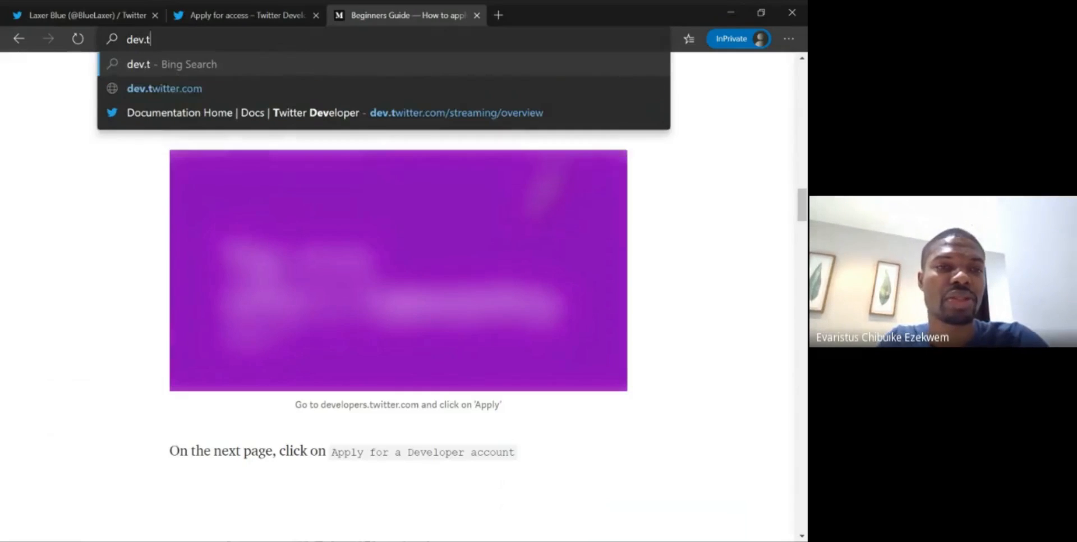
pyautogui.write('itter.com')
pyautogui.press('Return')
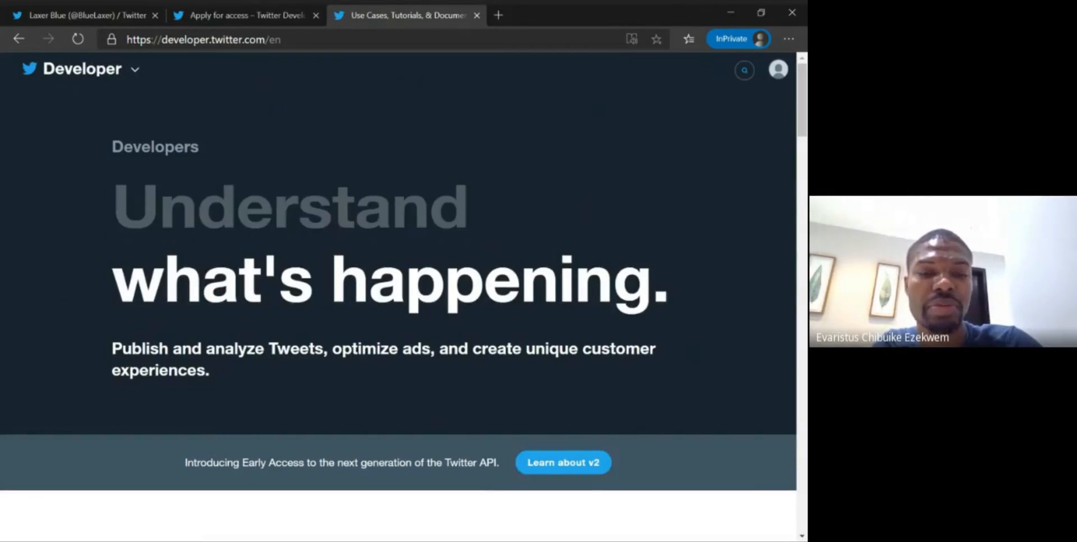
# - Open the Apply for access page from the developer site and start an application for a developer account
pyautogui.scroll(-4, 398, 280)
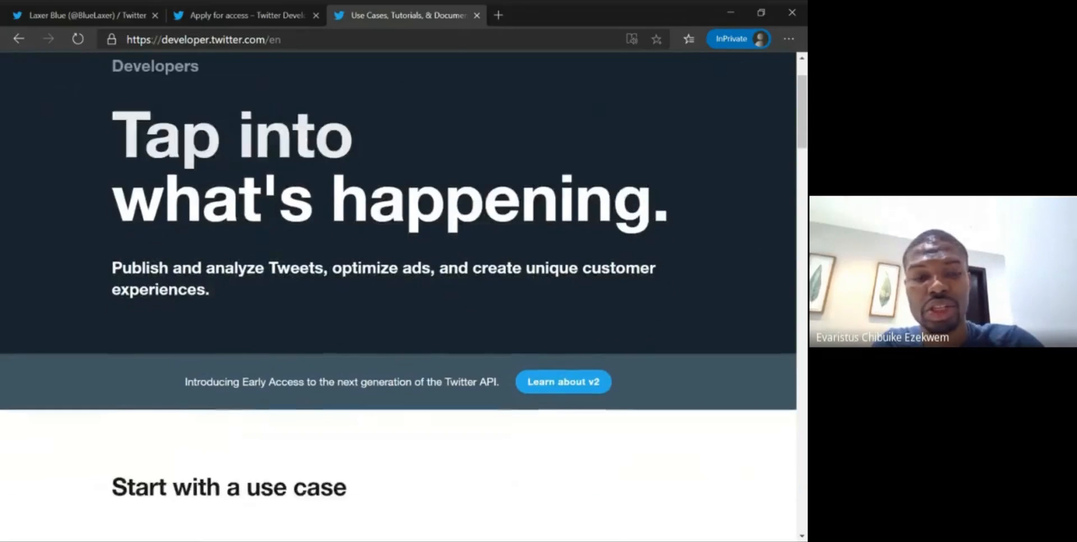
pyautogui.scroll(-8, 398, 280)
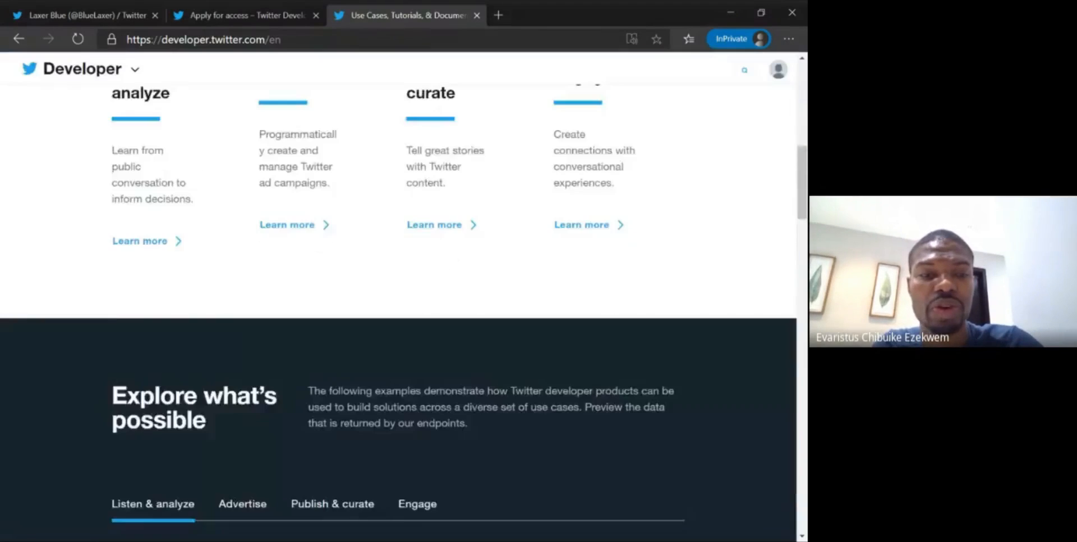
pyautogui.scroll(-8, 398, 313)
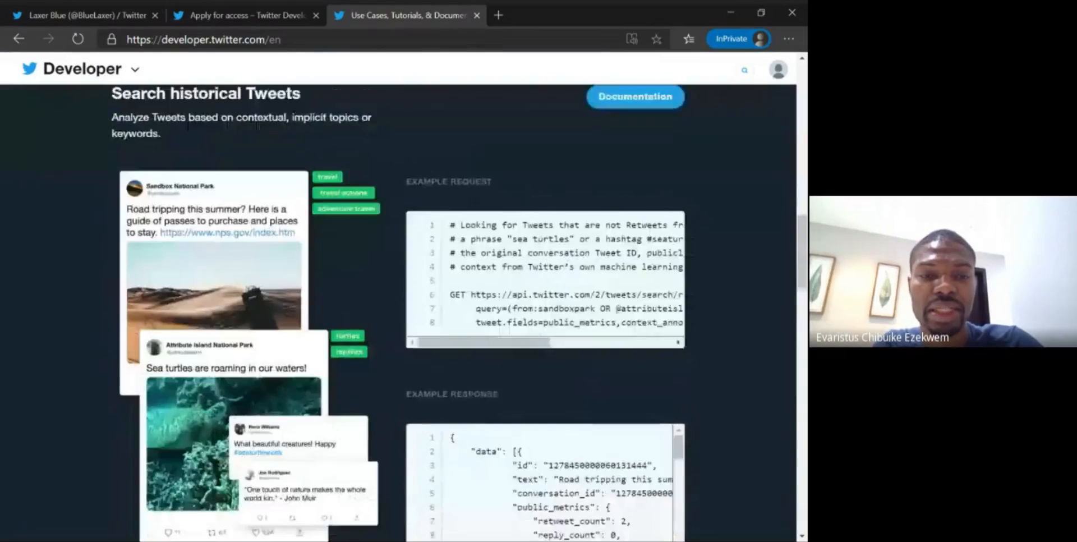
pyautogui.scroll(-7, 398, 313)
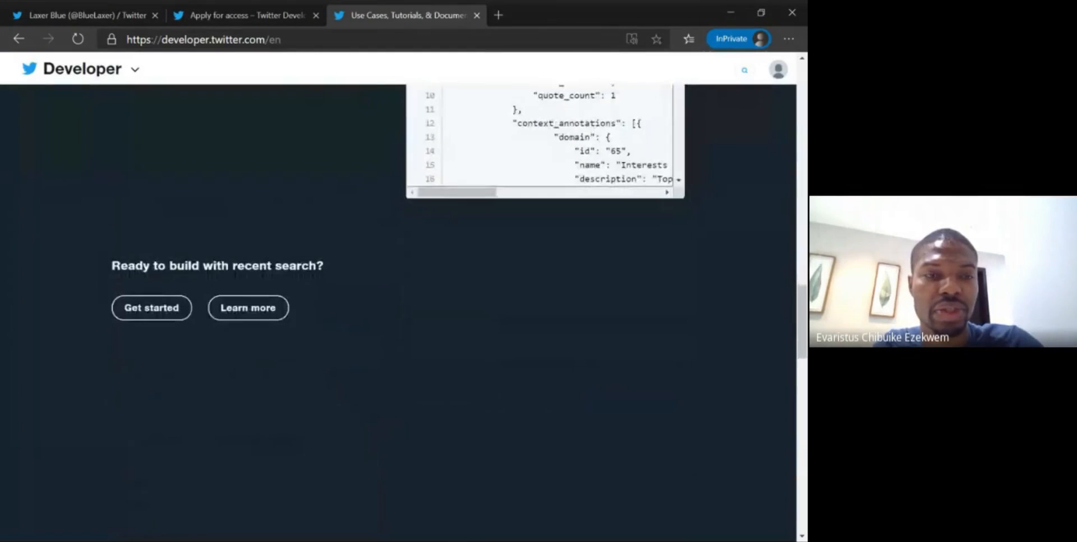
pyautogui.click(152, 224)
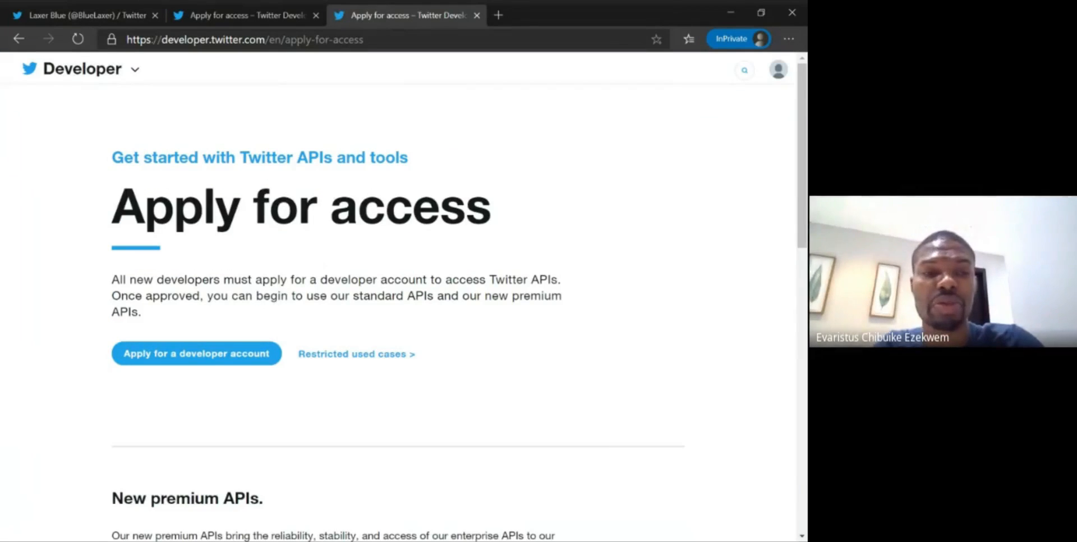
pyautogui.scroll(-1, 198, 288)
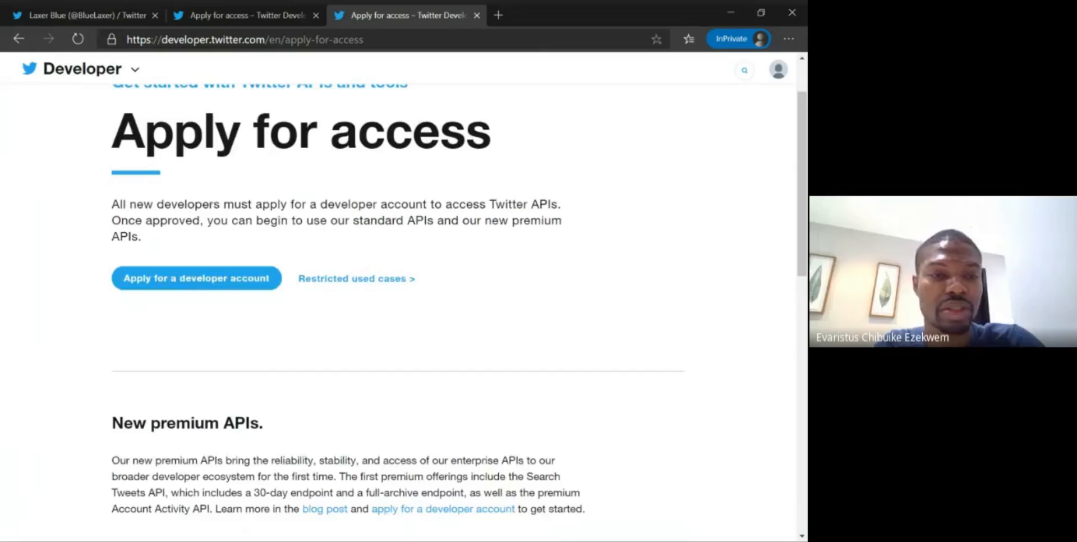
pyautogui.click(197, 285)
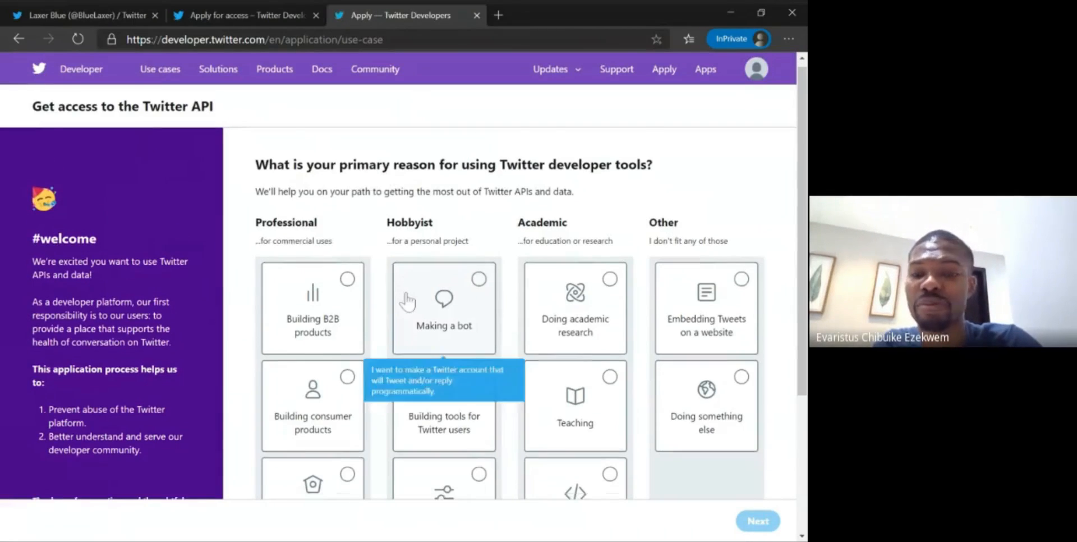
# - Choose Student under Academic as the primary reason for using Twitter developer tools and continue to the account details
pyautogui.scroll(-1, 407, 302)
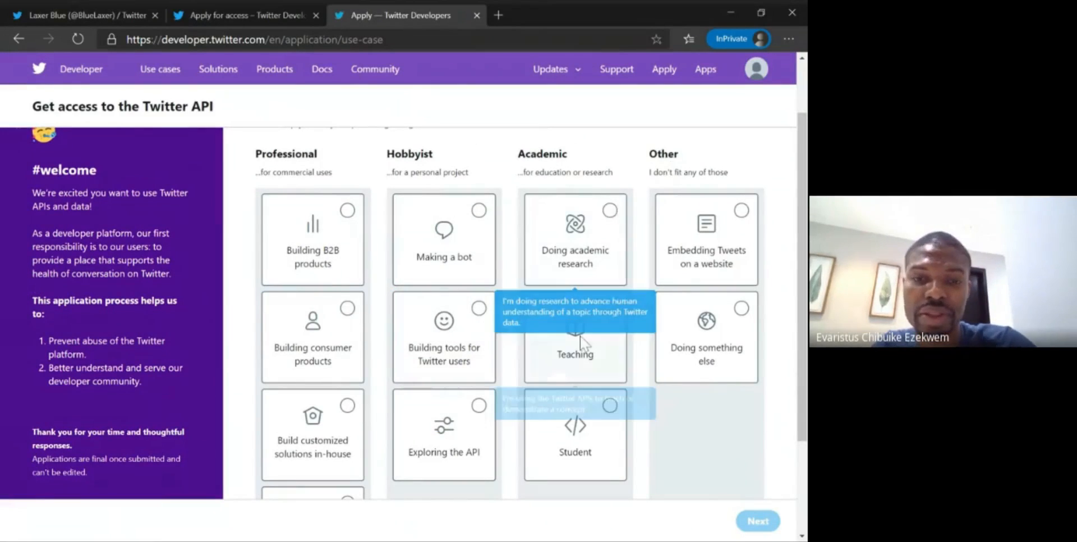
pyautogui.click(612, 411)
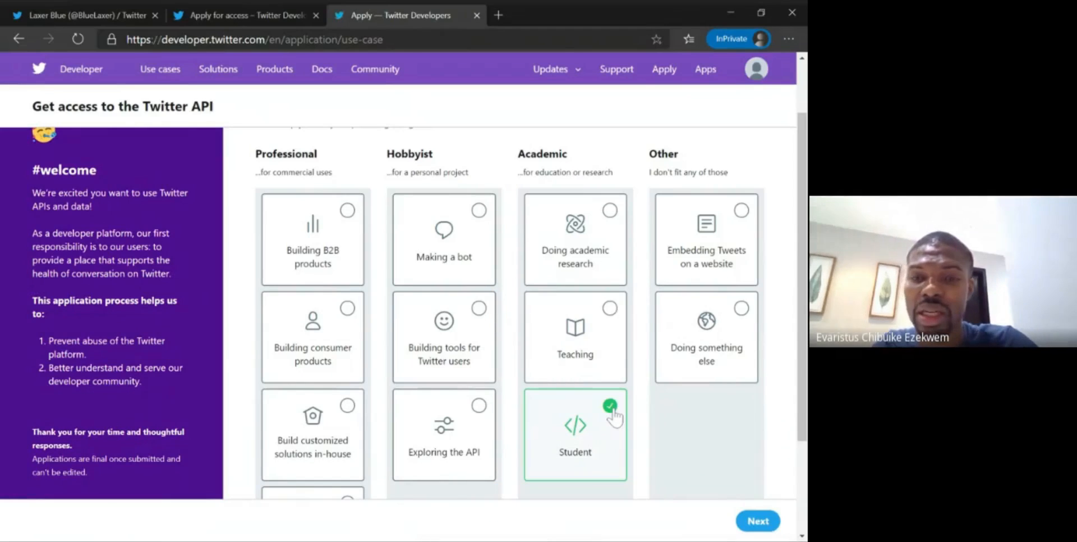
pyautogui.scroll(-1, 615, 416)
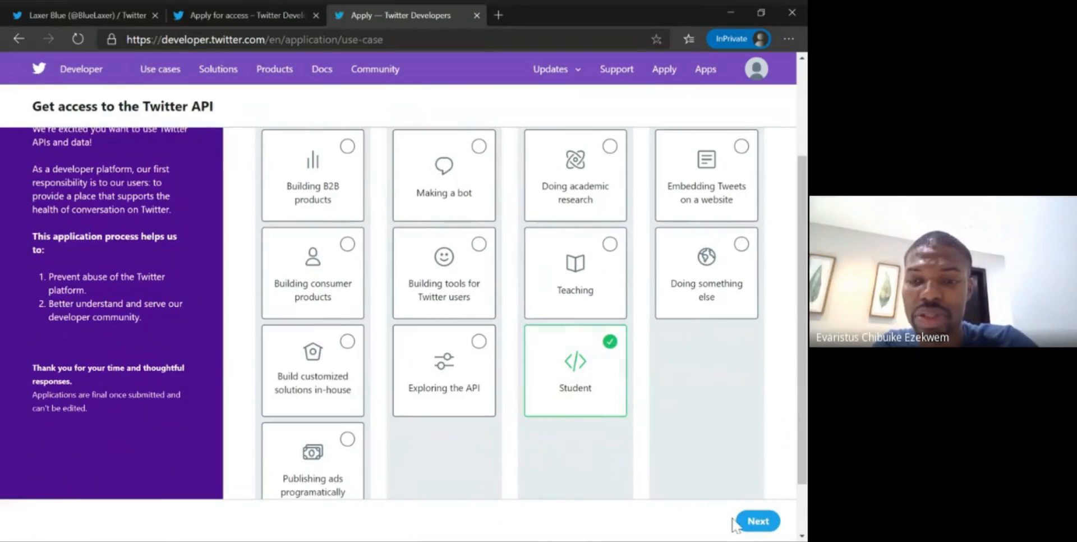
pyautogui.click(757, 521)
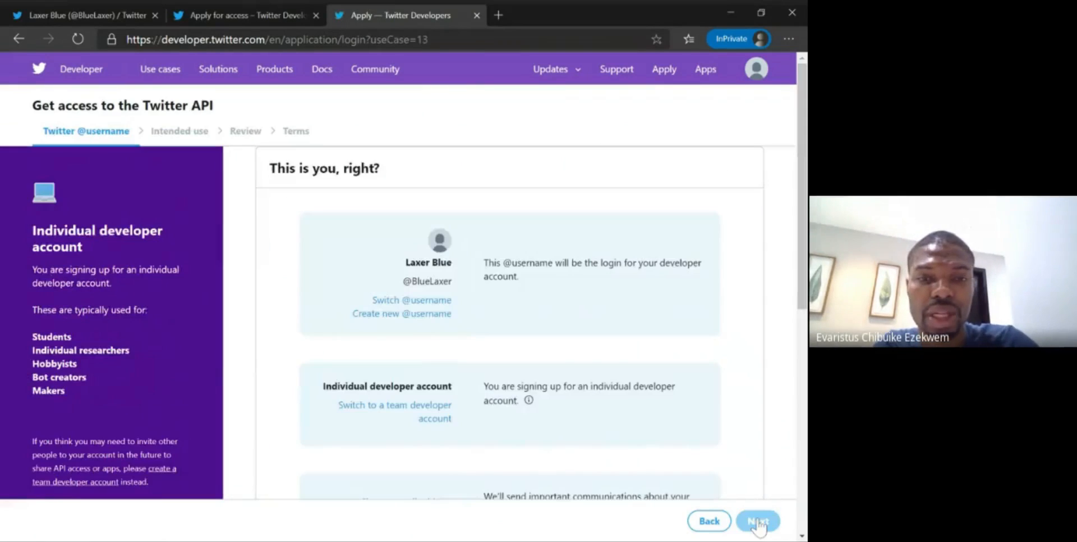
# - Examine the individual developer account form, including the email, country, account name and update preference fields
pyautogui.scroll(-4, 564, 375)
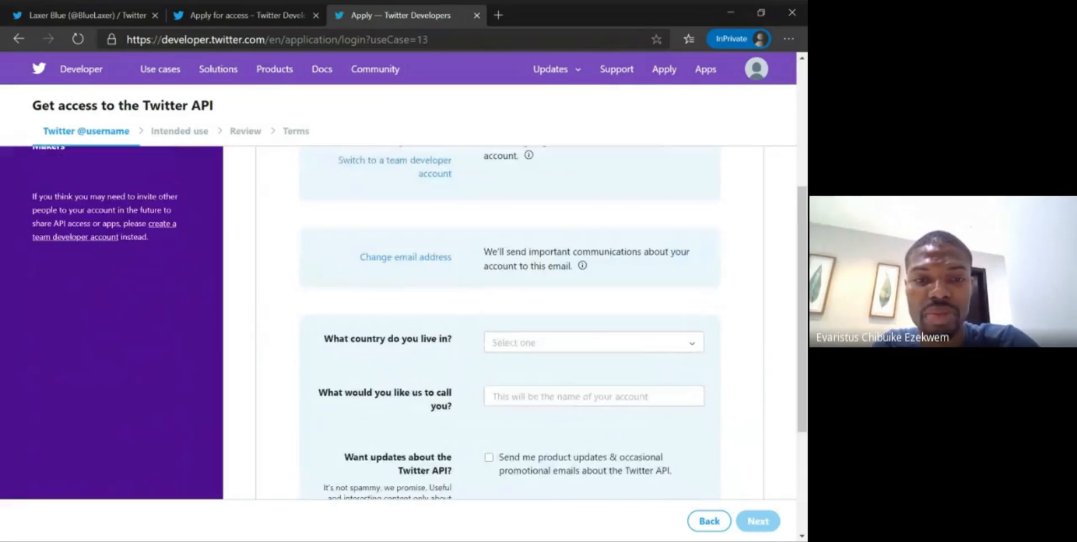
pyautogui.scroll(1, 553, 362)
pyautogui.click(552, 355)
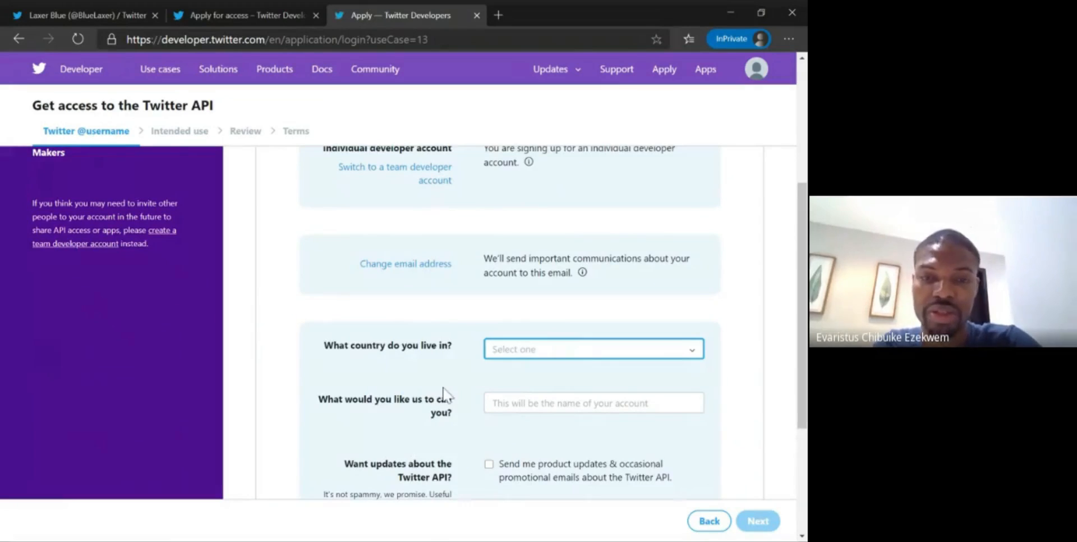
pyautogui.scroll(-4, 444, 394)
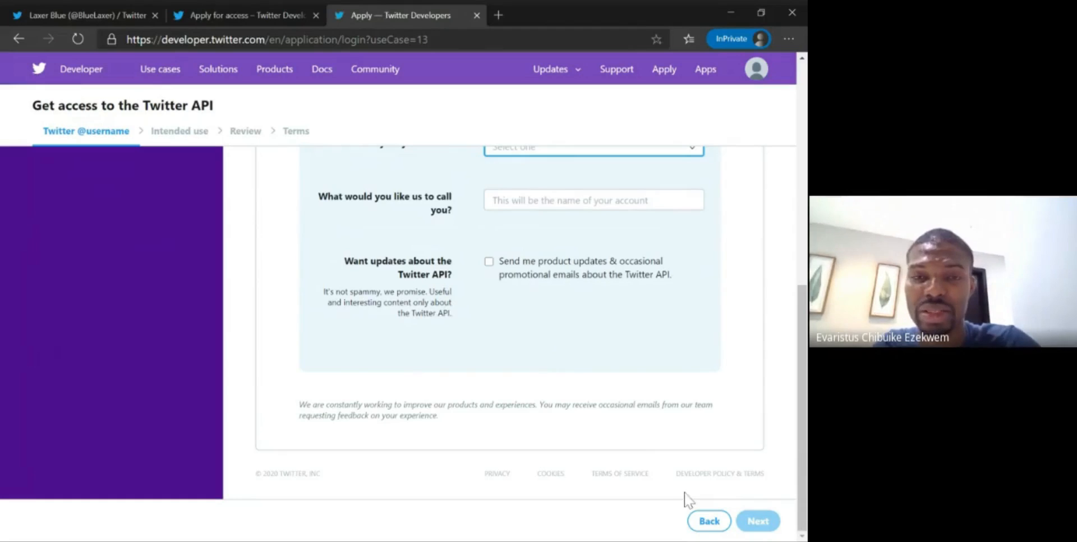
pyautogui.scroll(3, 659, 299)
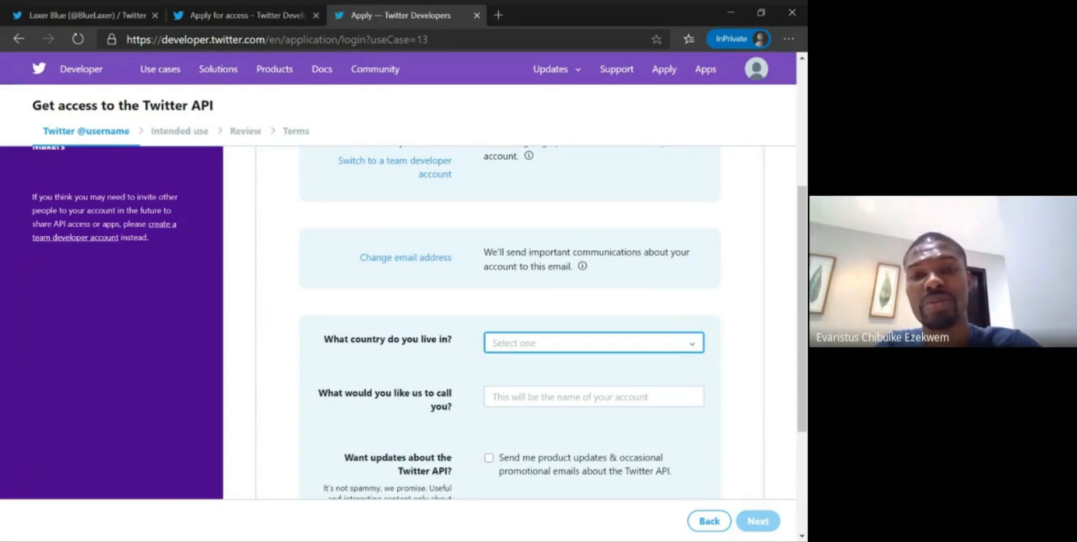
pyautogui.scroll(2, 510, 322)
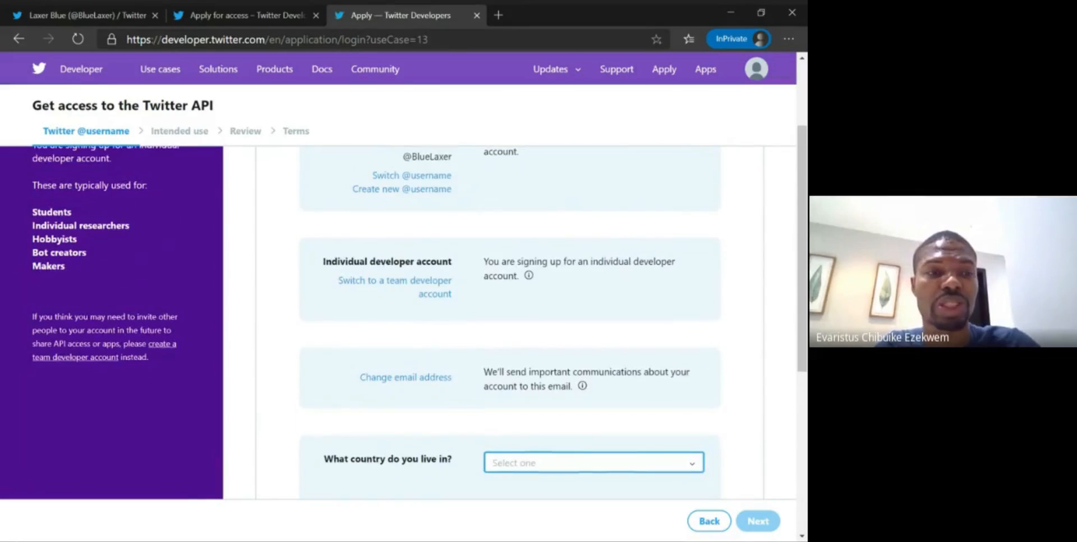
pyautogui.scroll(-4, 509, 323)
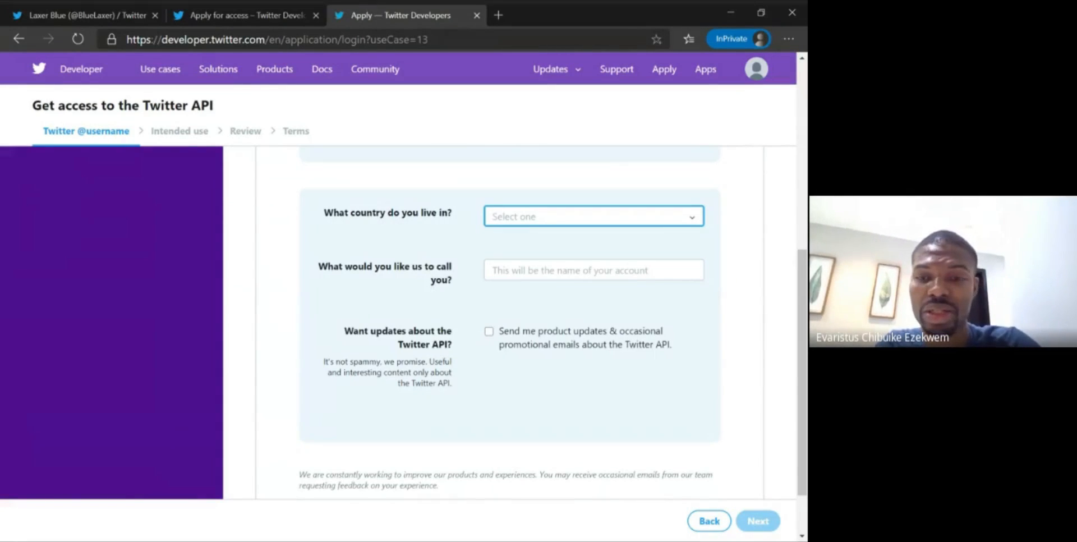
pyautogui.click(533, 489)
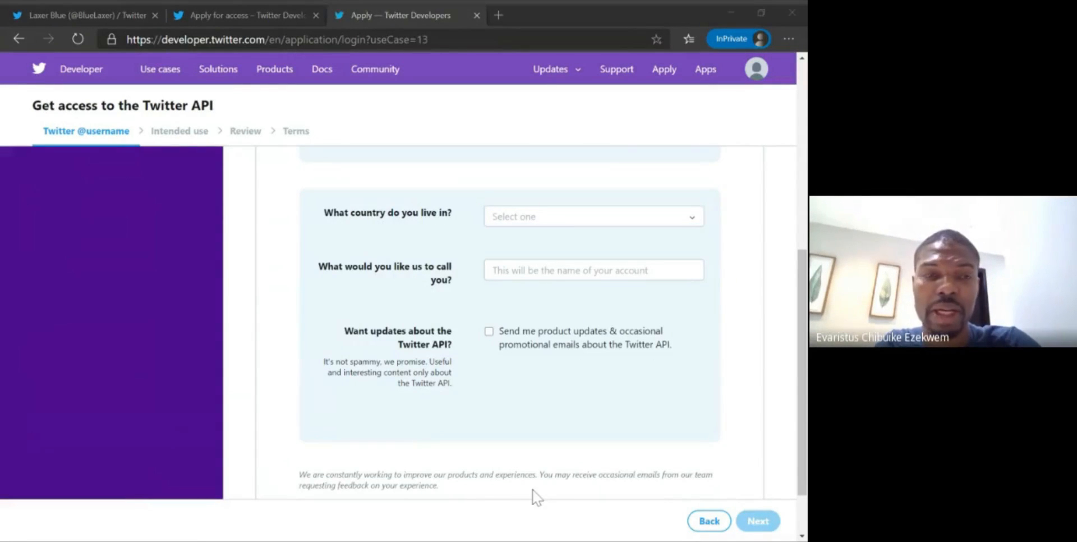
# - Switch to the browser window with the Developer Portal and start creating a new standalone app
pyautogui.hotkey('alt', 'Tab')
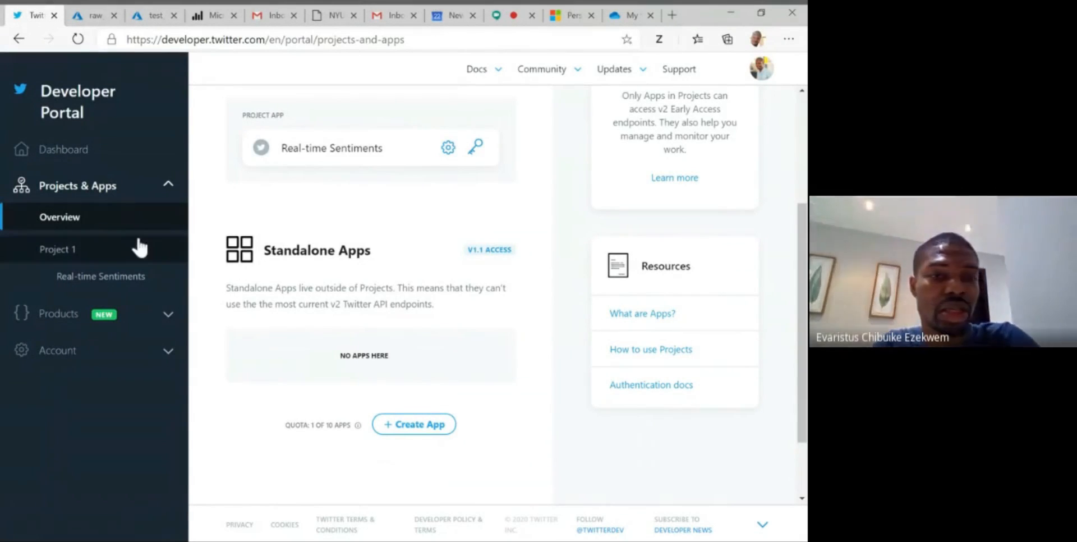
pyautogui.scroll(-2, 380, 152)
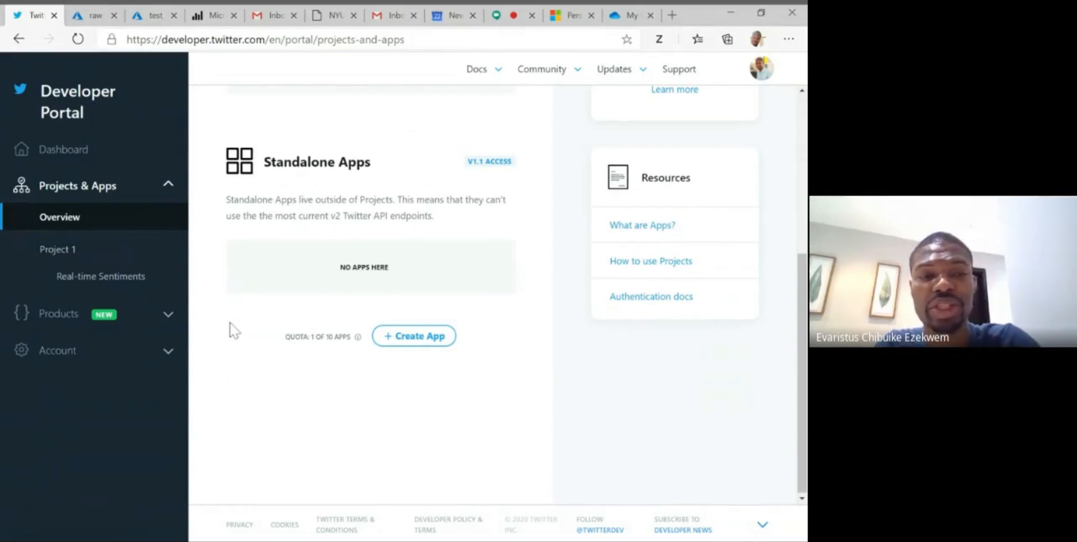
pyautogui.click(167, 191)
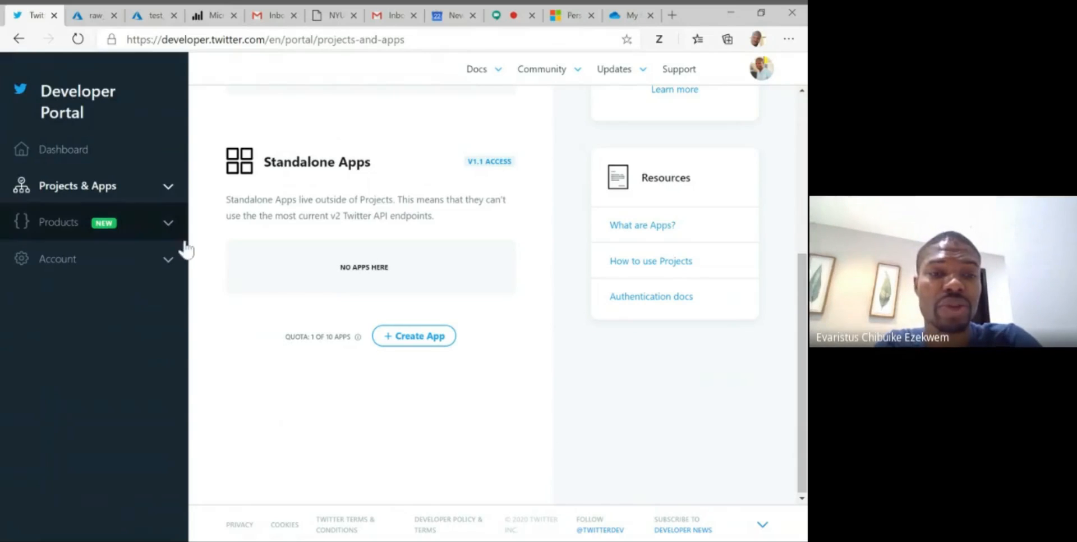
pyautogui.click(418, 337)
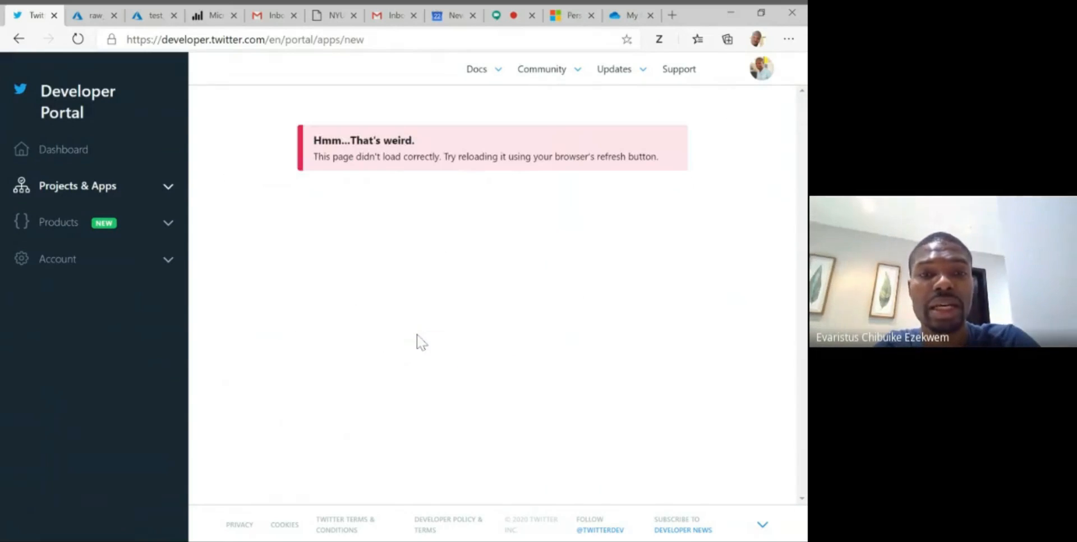
# - Reload the new app page in the Developer Portal
pyautogui.scroll(-1, 497, 341)
pyautogui.scroll(1, 497, 341)
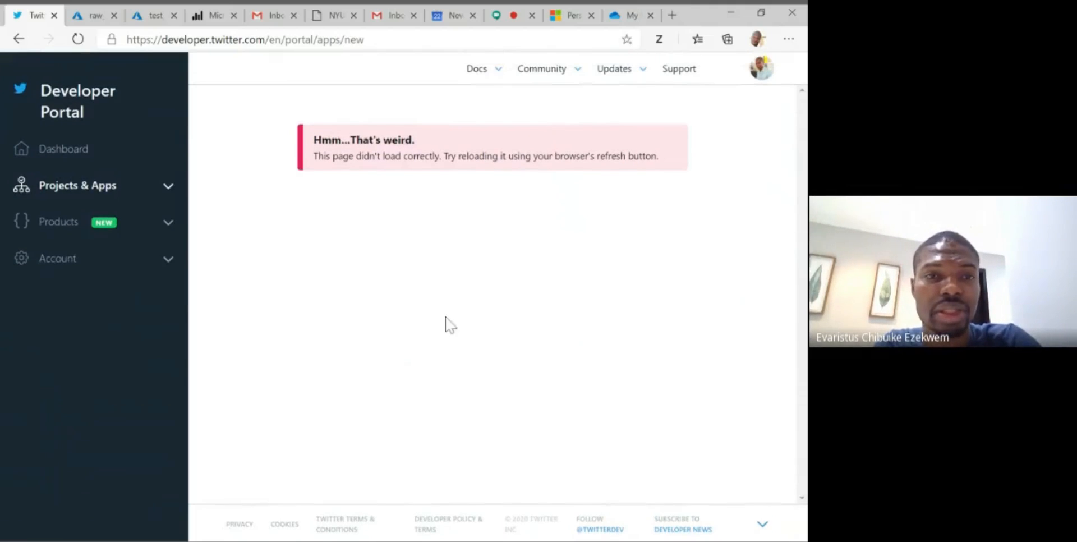
pyautogui.click(79, 39)
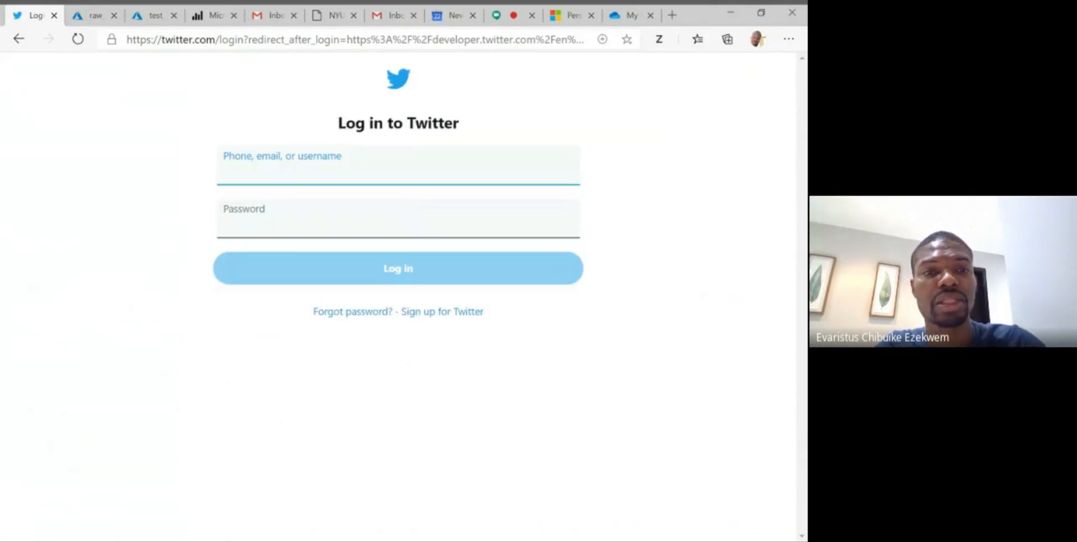
# - Try to log in to Twitter with the account's username and password
pyautogui.write('eva')
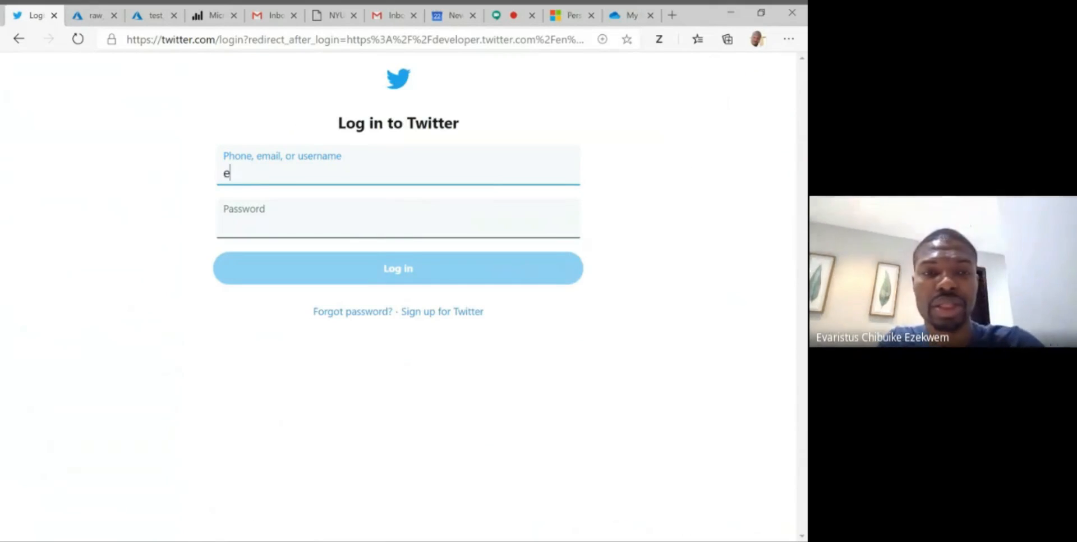
pyautogui.click(293, 213)
pyautogui.press('Tab')
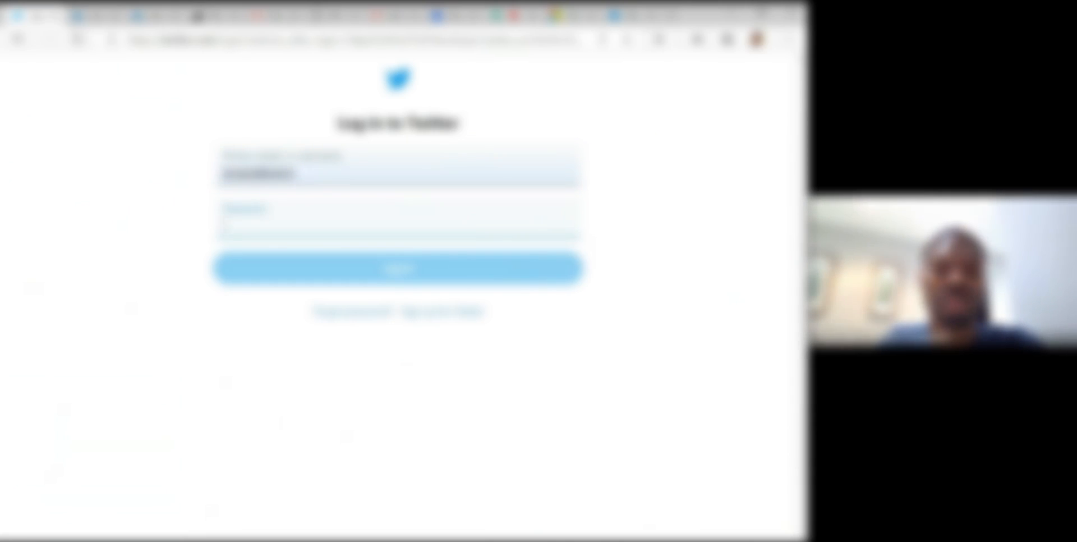
pyautogui.write('••••••••')
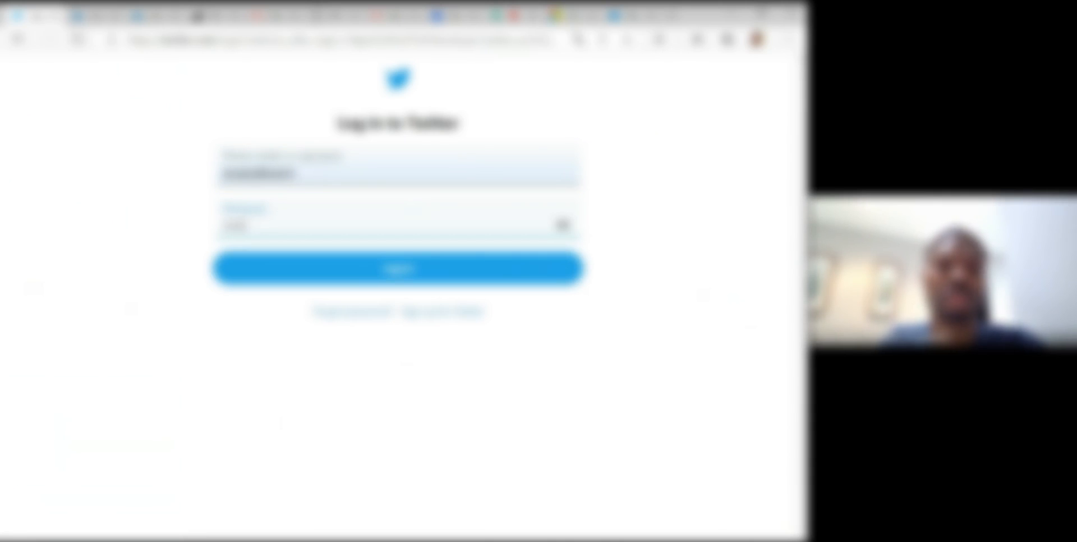
pyautogui.press('Return')
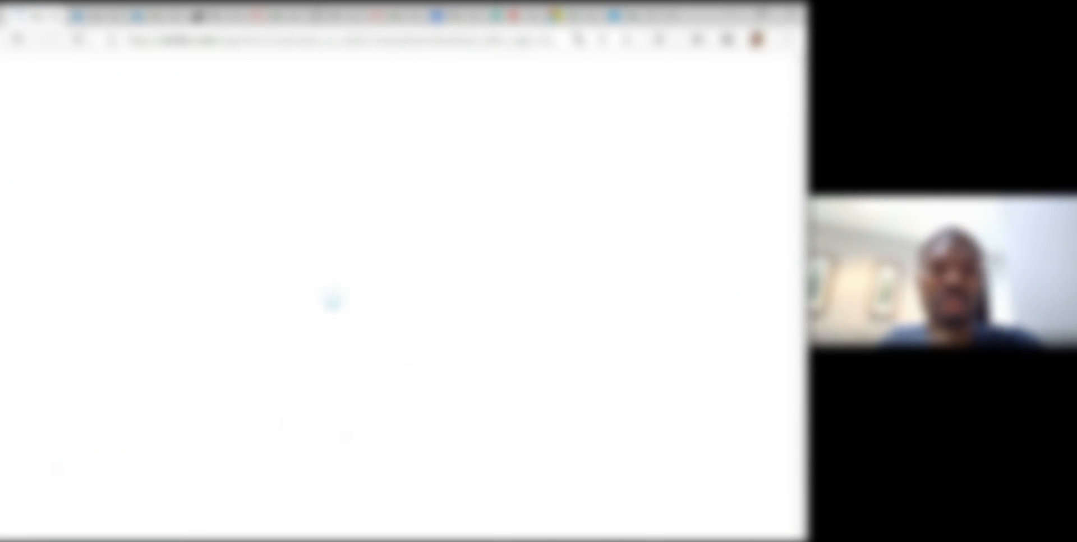
# - Re-enter the account password and log in to return to the new app page
pyautogui.write('•')
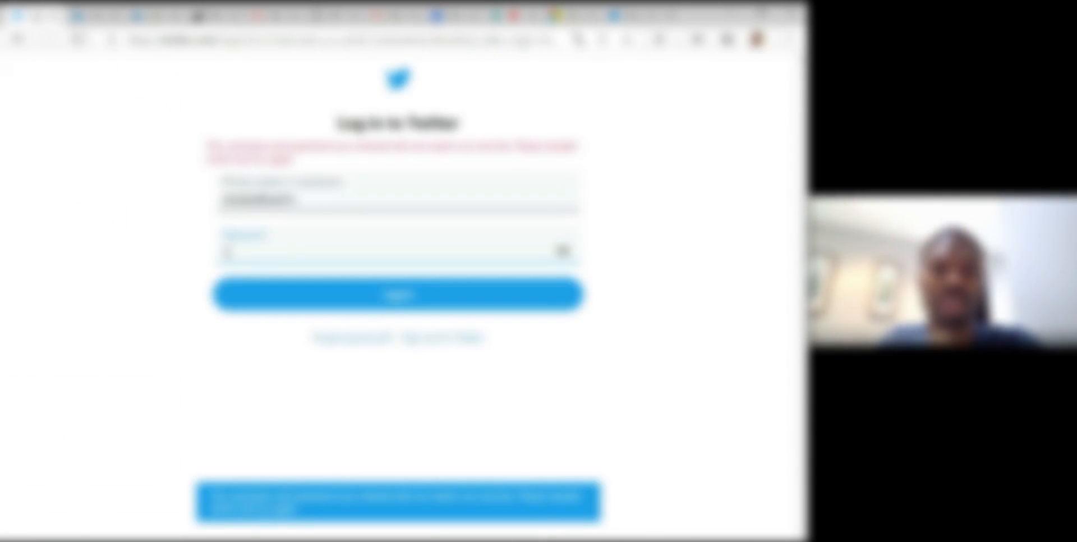
pyautogui.write('•••••••')
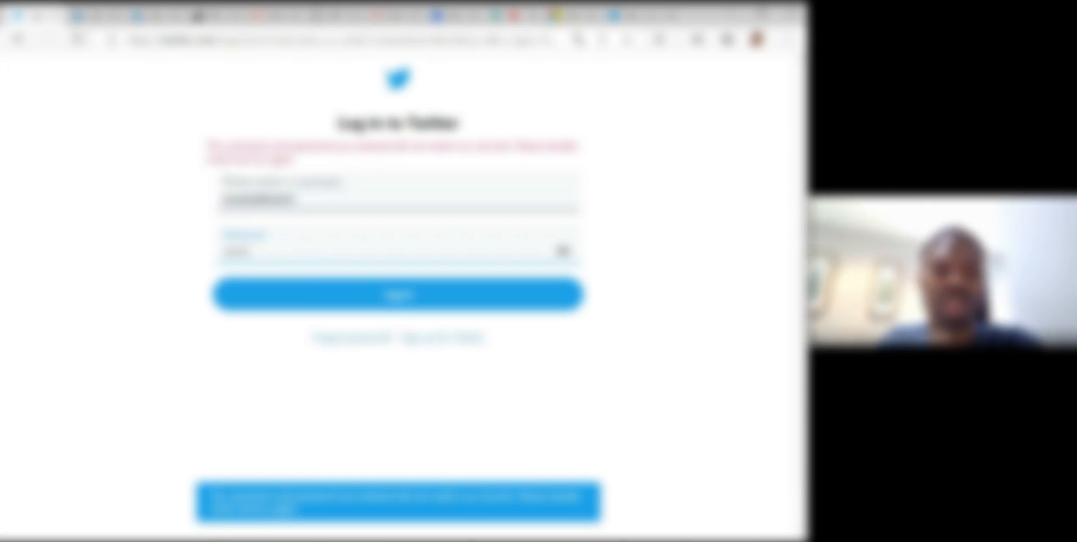
pyautogui.press('Return')
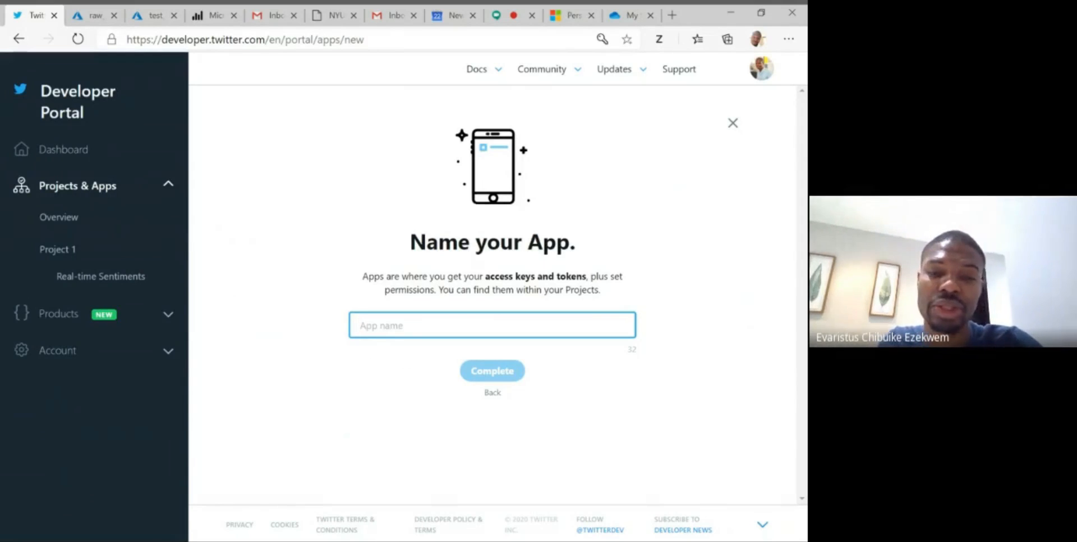
# - Name the new app "Election Tweet Analyzer" and complete its creation
pyautogui.write('a')
pyautogui.press('BackSpace')
pyautogui.write('E')
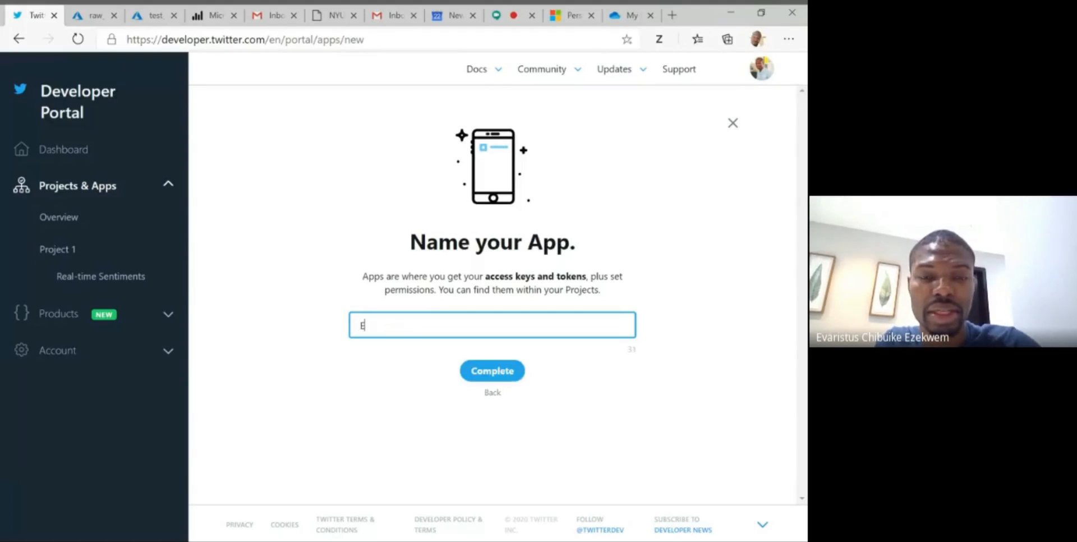
pyautogui.write('lection ')
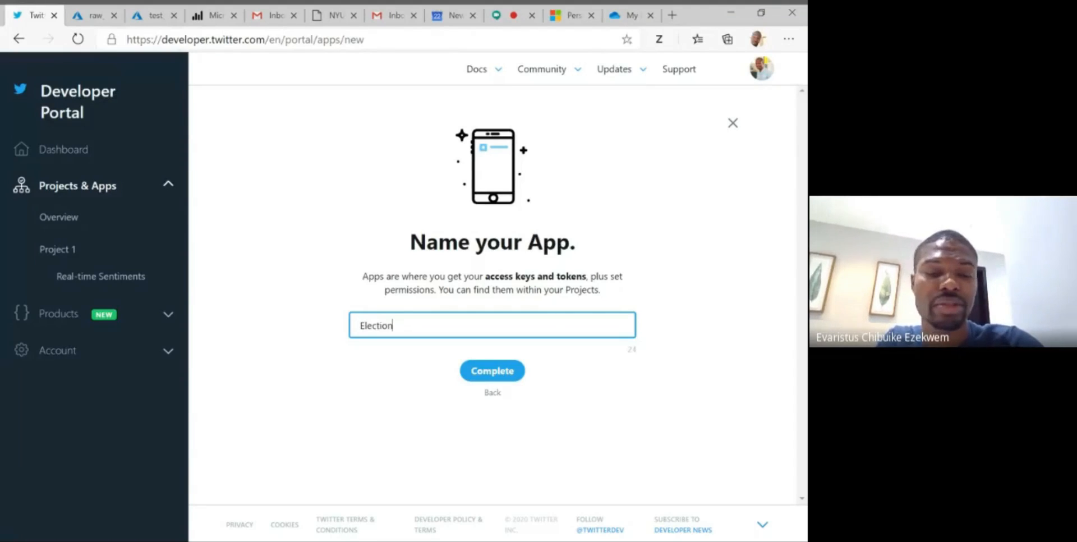
pyautogui.write('Tw')
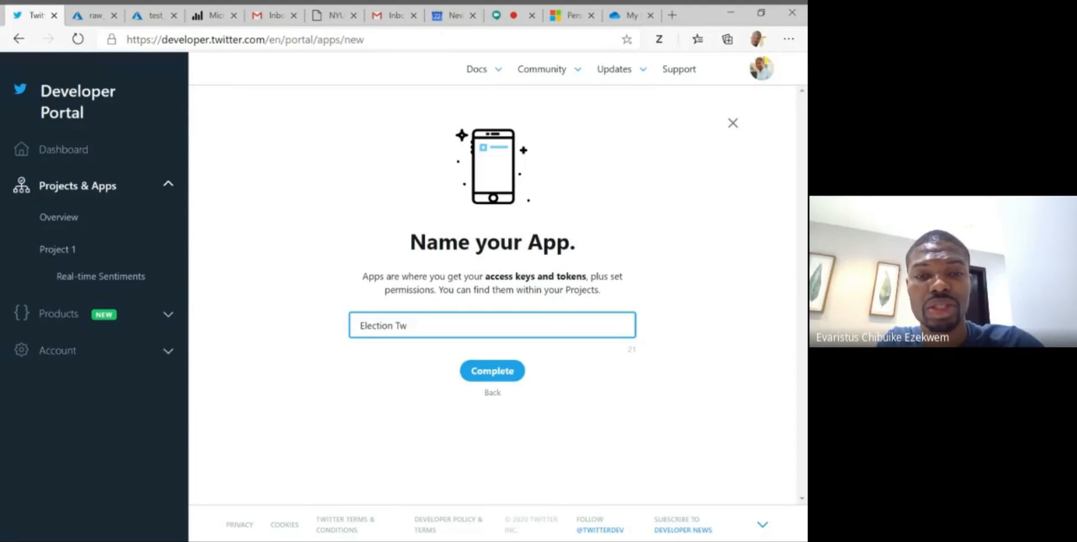
pyautogui.write('eet')
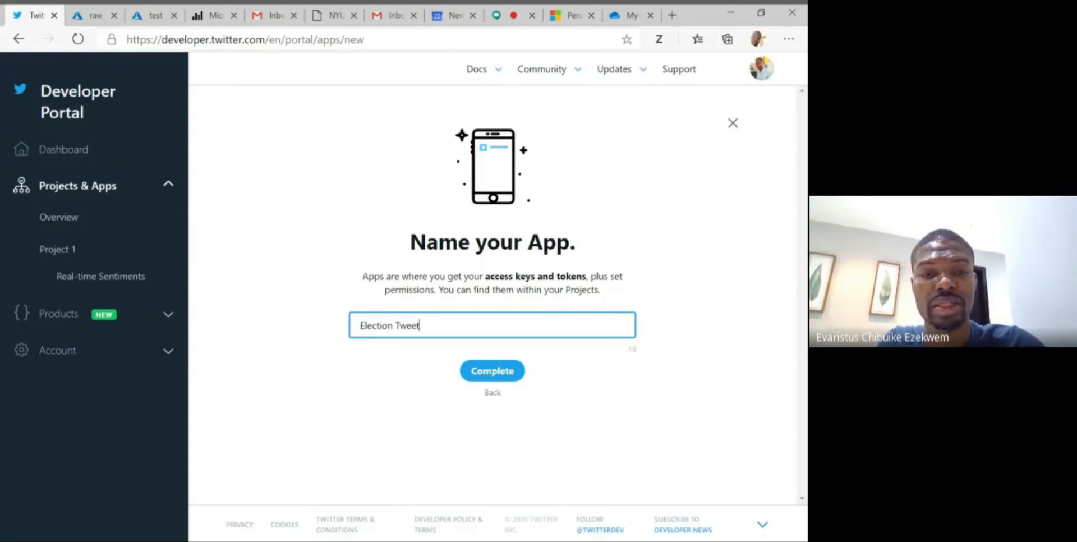
pyautogui.write(' Analy')
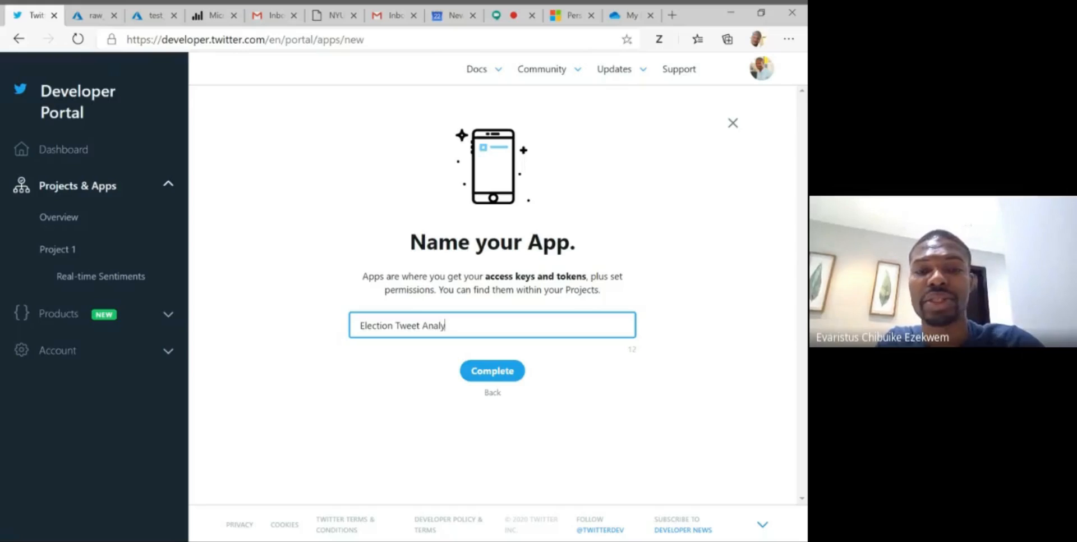
pyautogui.write('zer')
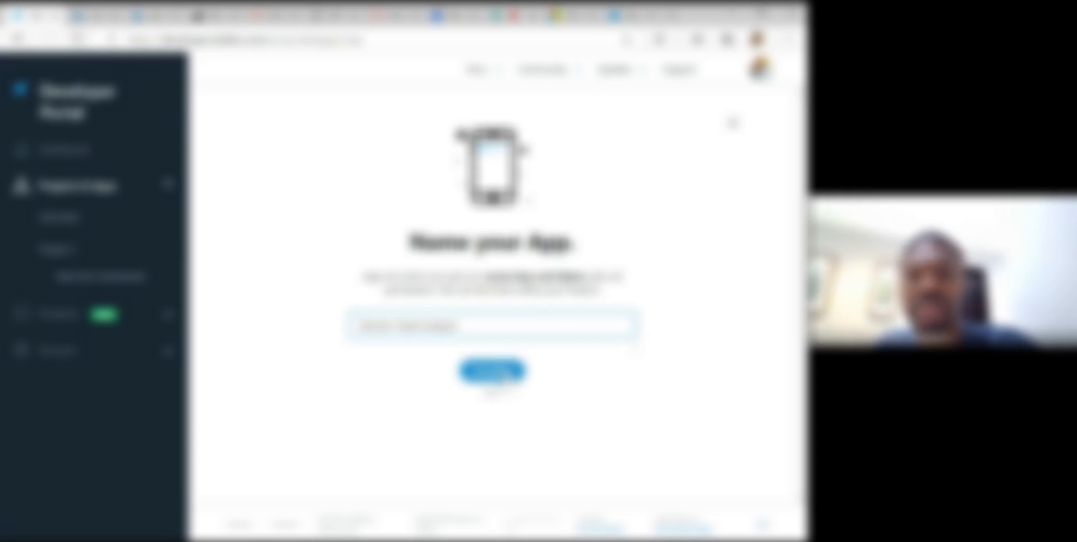
pyautogui.click(502, 375)
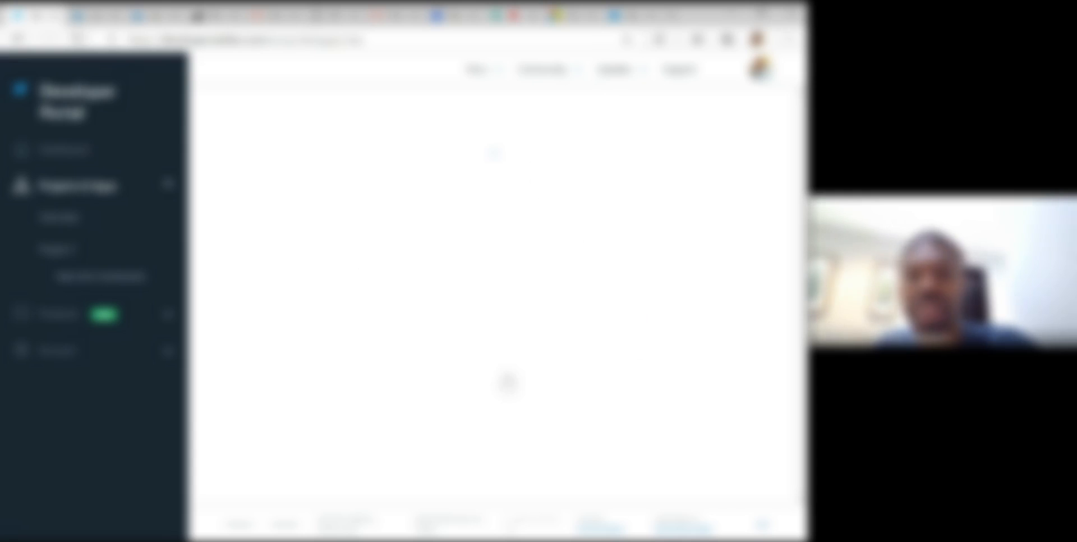
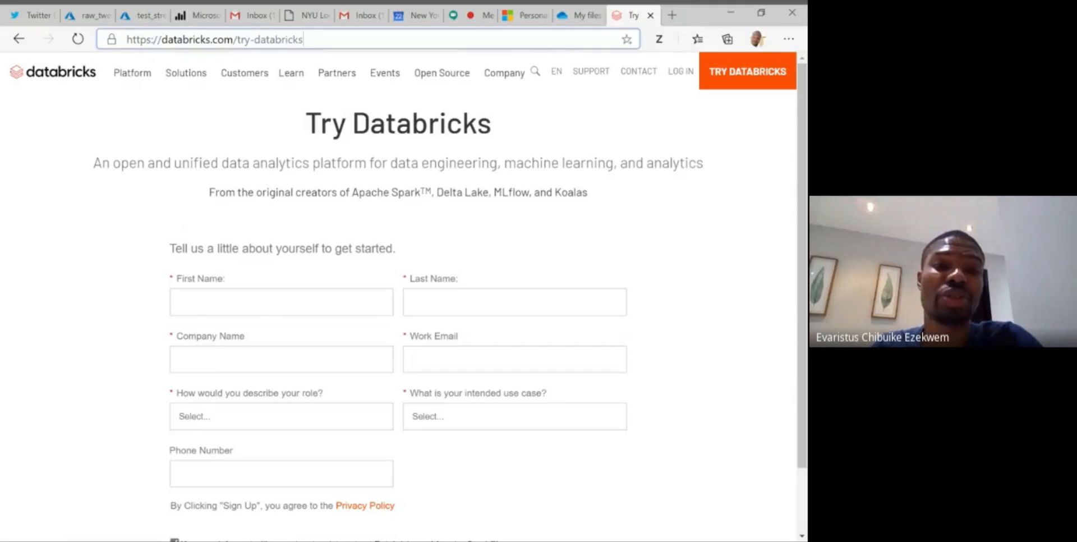
# - Go to the Microsoft Power BI website and start the free trial sign-up
pyautogui.click(304, 39)
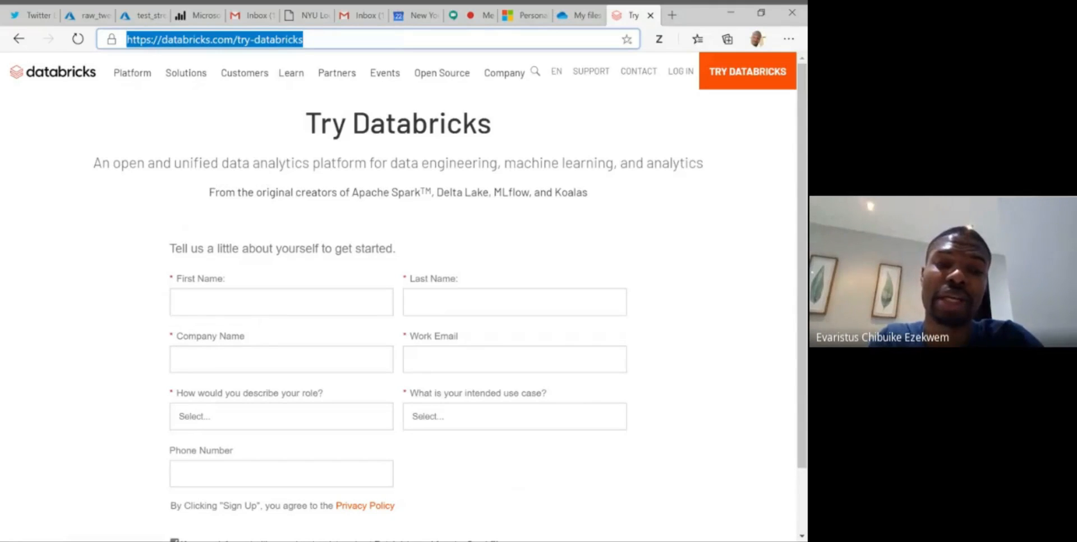
pyautogui.write('power')
pyautogui.press('Return')
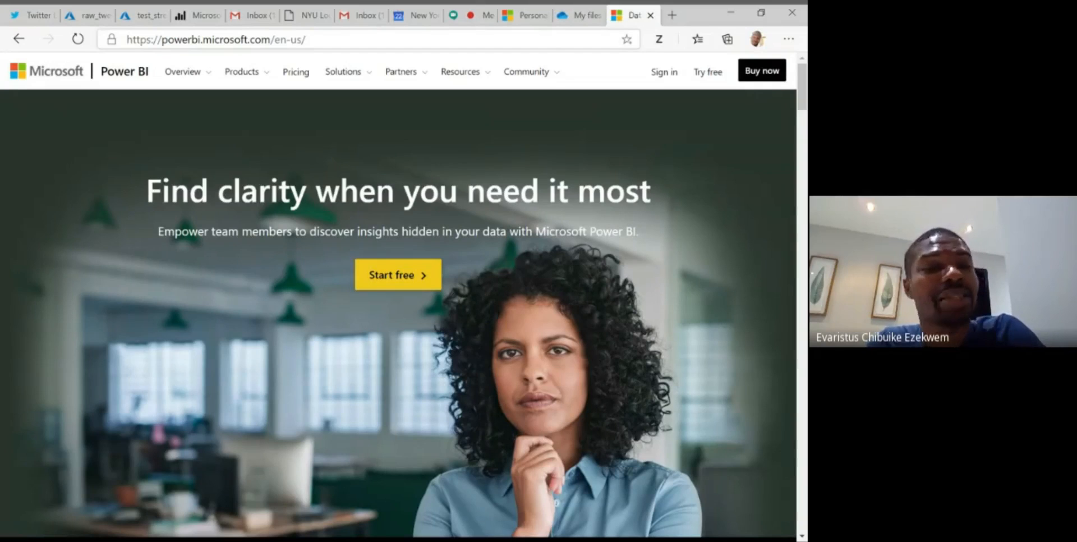
pyautogui.click(405, 286)
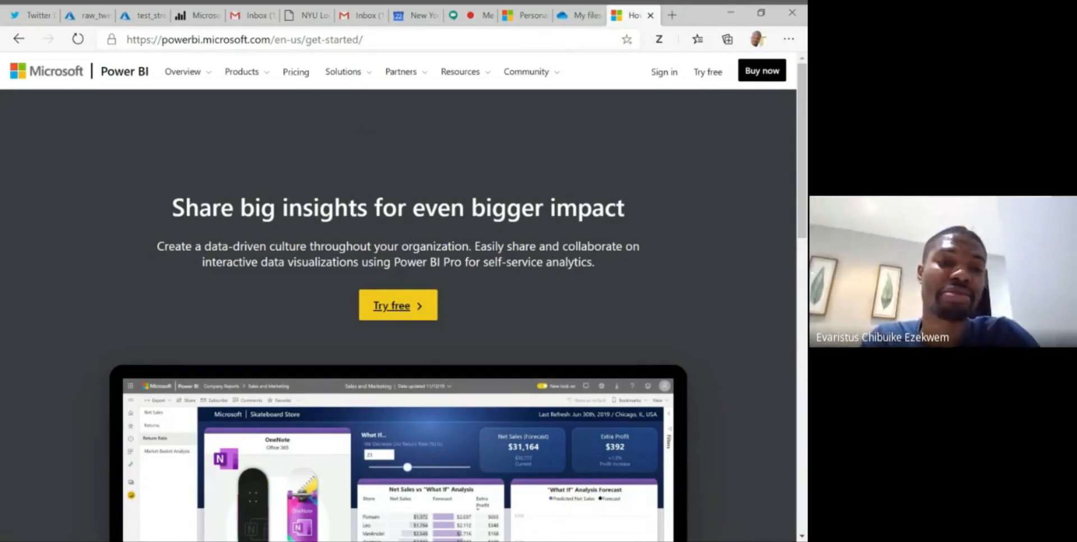
pyautogui.click(402, 308)
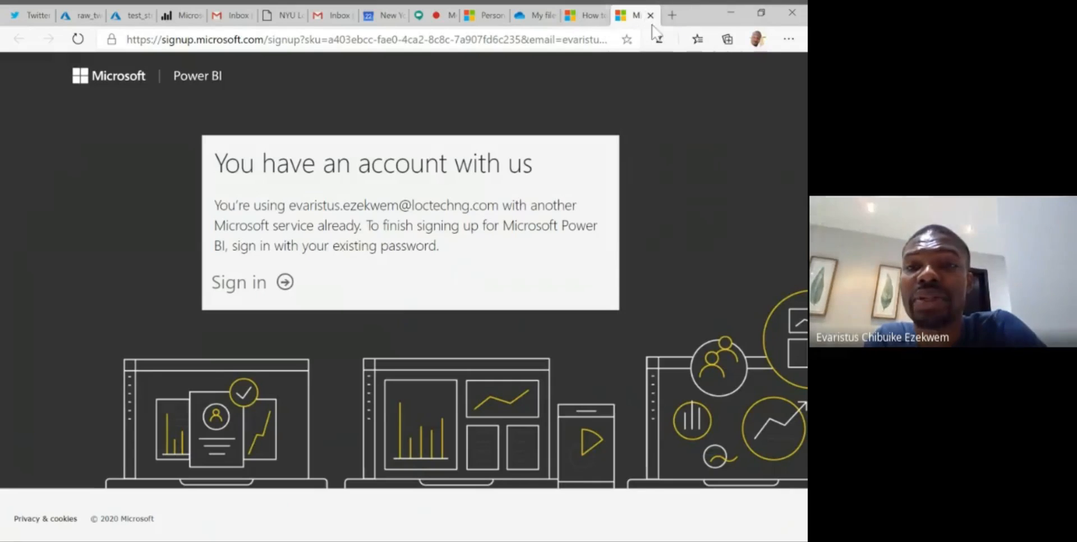
# - Open portal.azure.com in a new browser tab and sign in with one of the saved Microsoft accounts
pyautogui.click(672, 16)
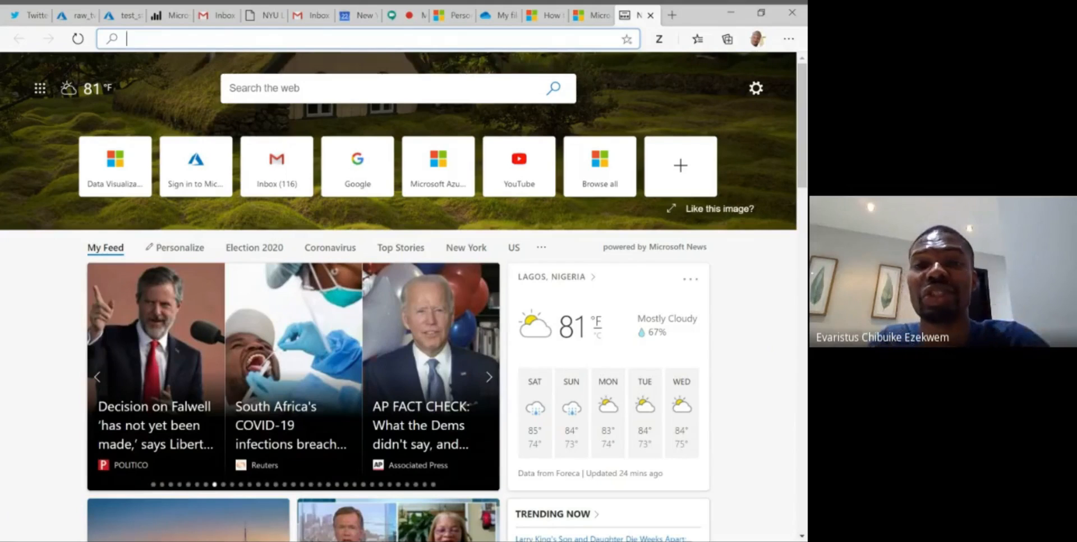
pyautogui.write('az')
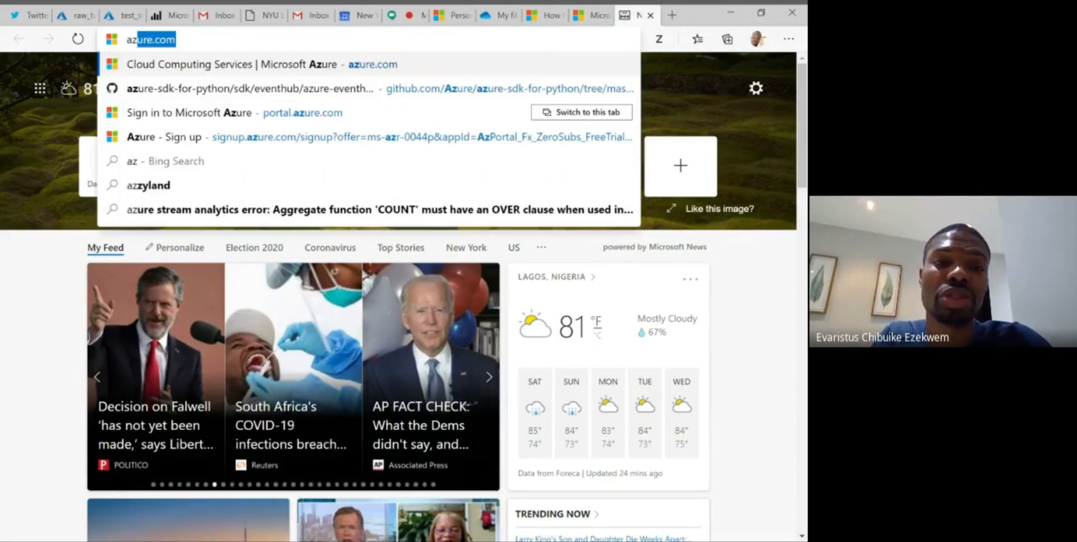
pyautogui.write('ure')
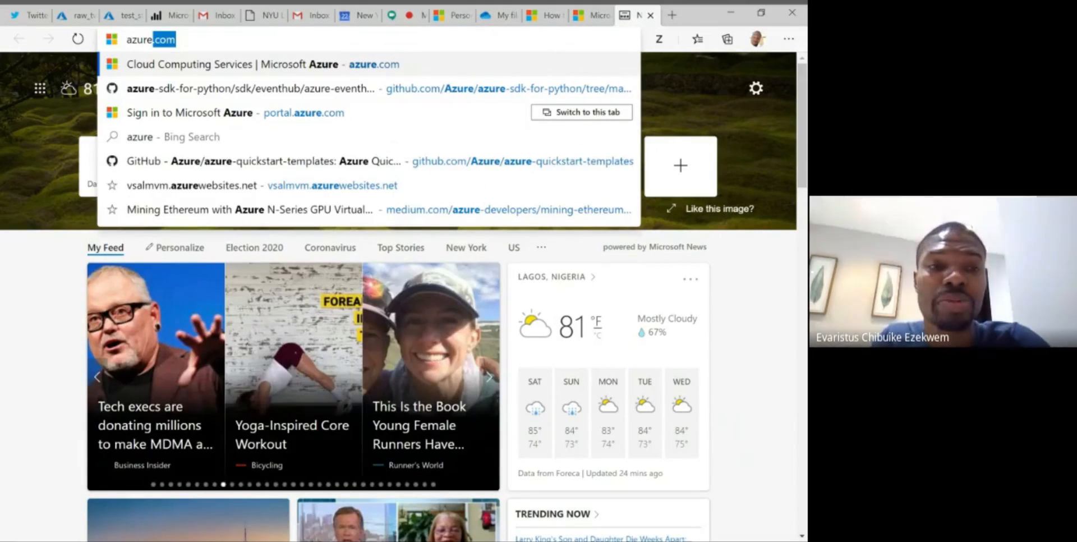
pyautogui.press('BackSpace')
pyautogui.press('BackSpace')
pyautogui.press('BackSpace')
pyautogui.press('BackSpace')
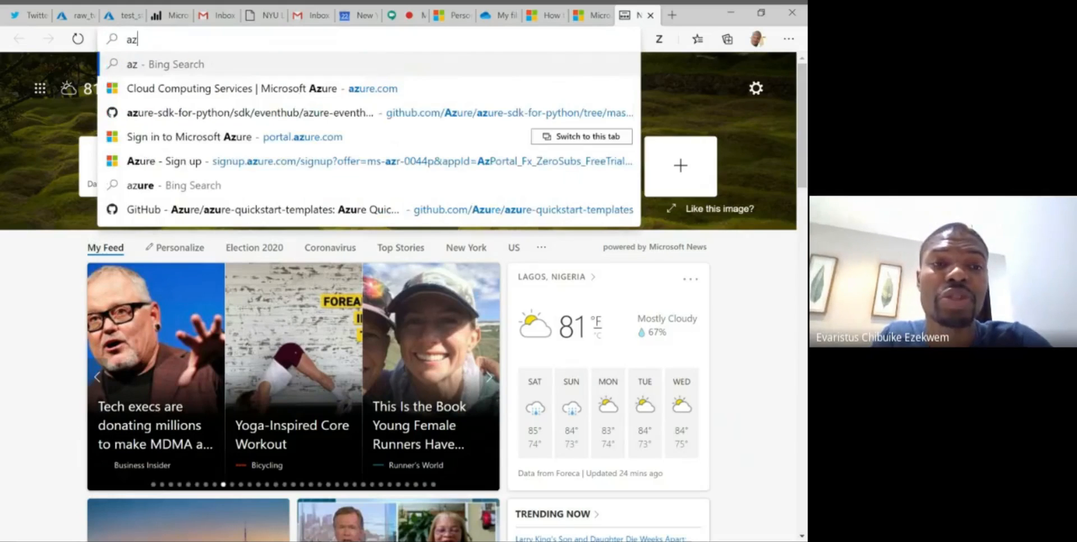
pyautogui.press('BackSpace')
pyautogui.press('BackSpace')
pyautogui.write('portal.azure.com')
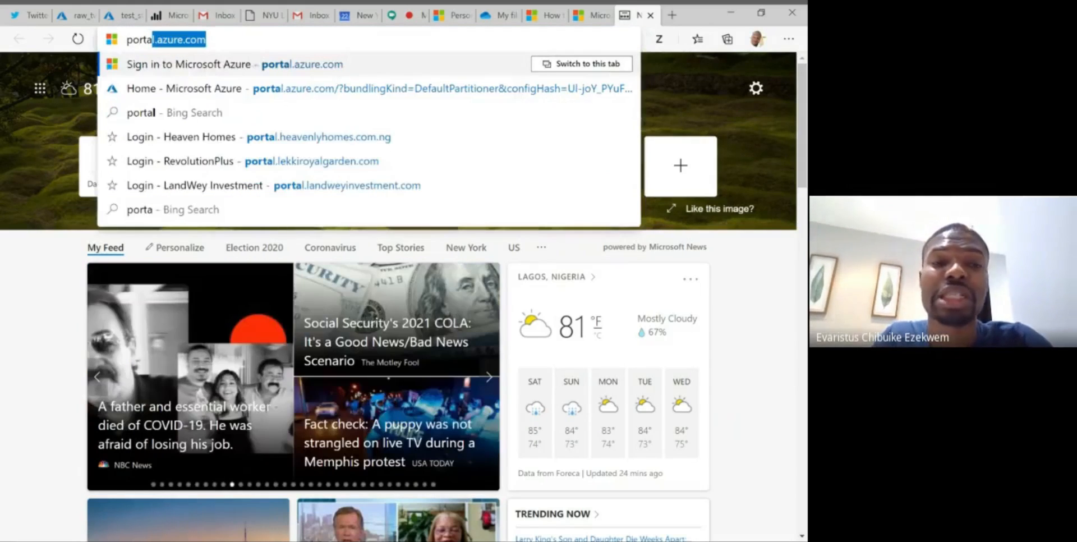
pyautogui.press('Return')
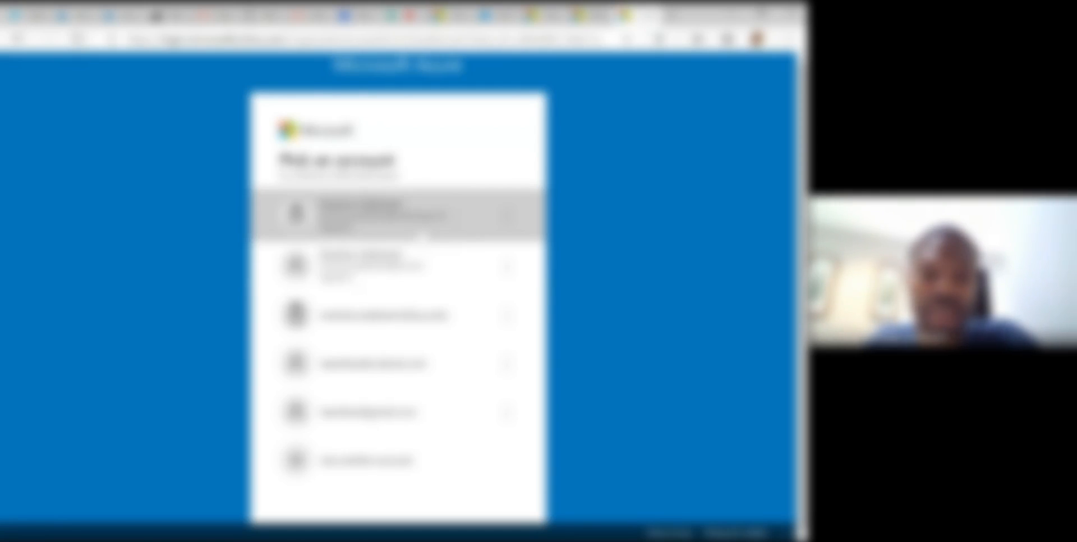
pyautogui.click(405, 285)
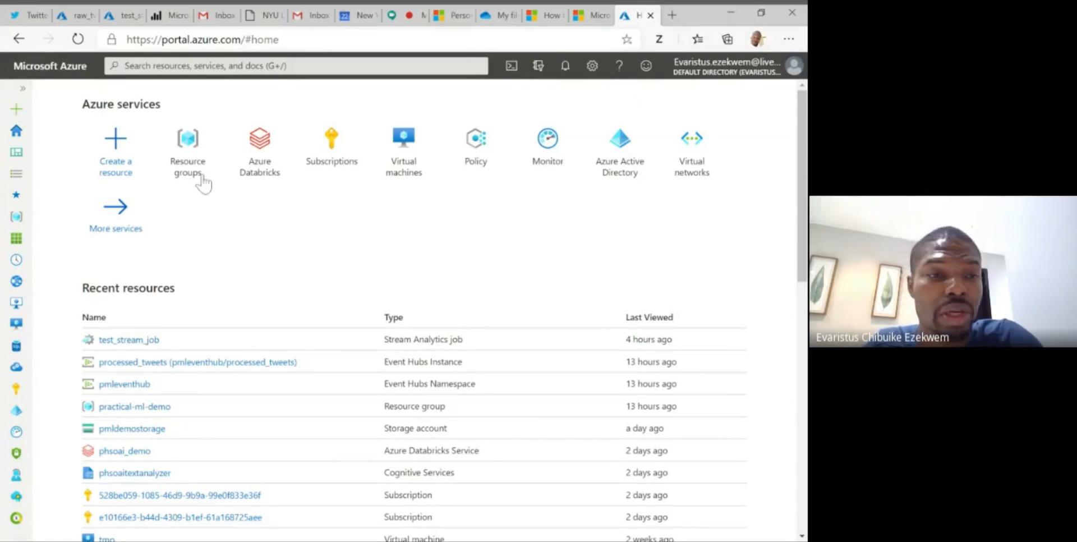
# - View the Subscriptions list and the Azure Active Directory overview, and return to the portal home page
pyautogui.scroll(-1, 41, 308)
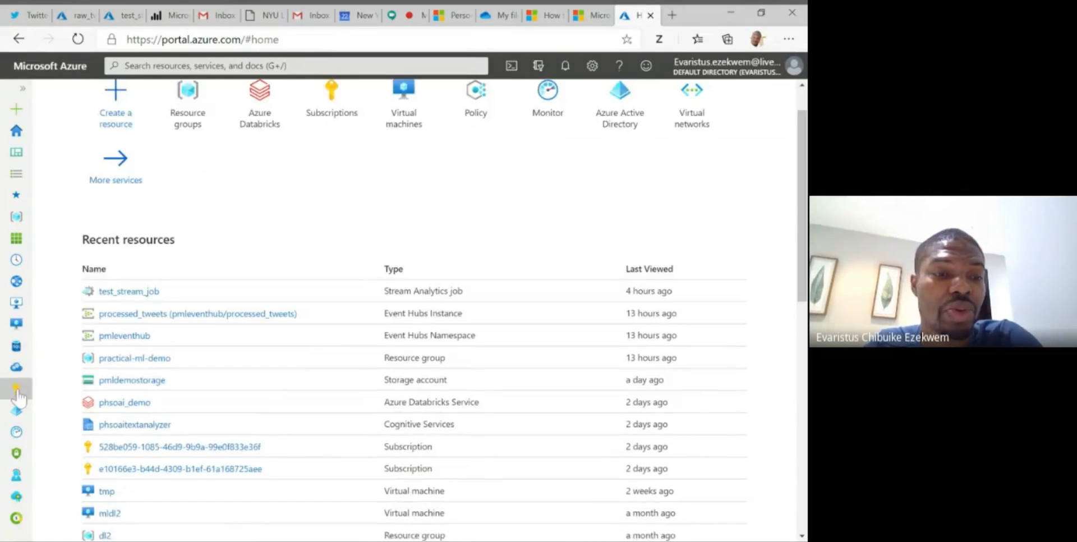
pyautogui.click(17, 393)
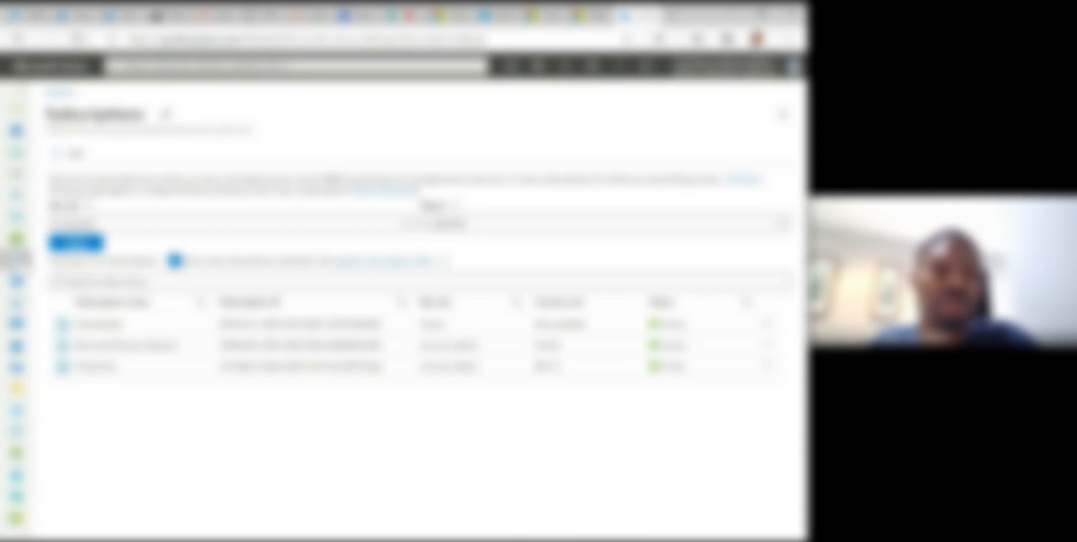
pyautogui.click(17, 411)
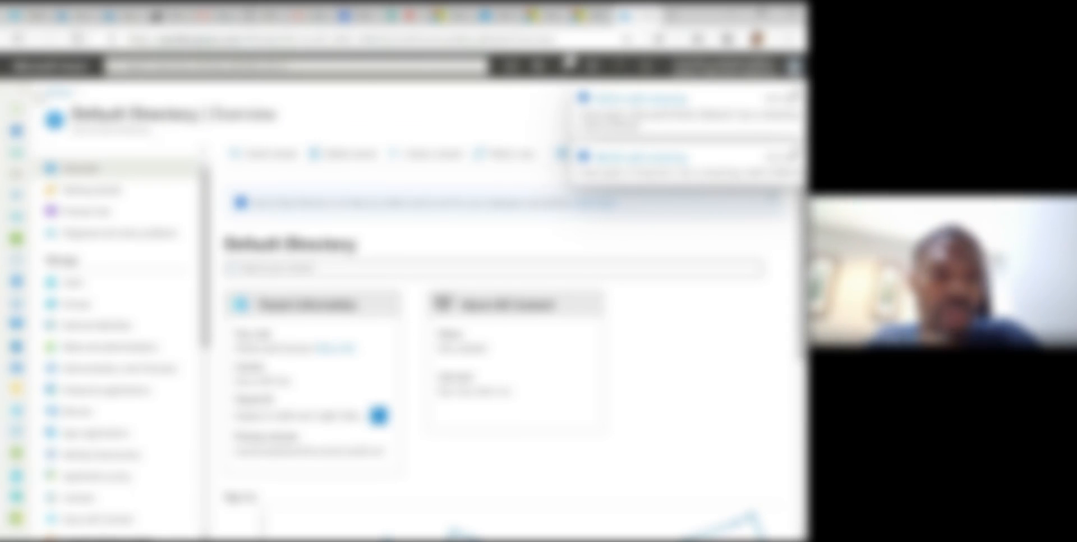
pyautogui.click(55, 72)
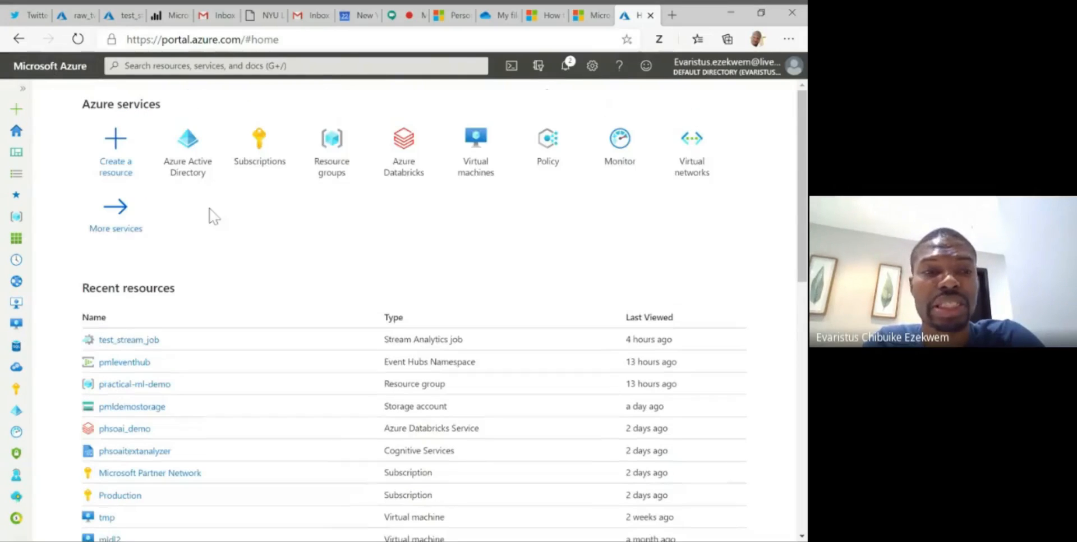
# - View the signed-in account's details and its account-switching options, and close them
pyautogui.moveTo(610, 179)
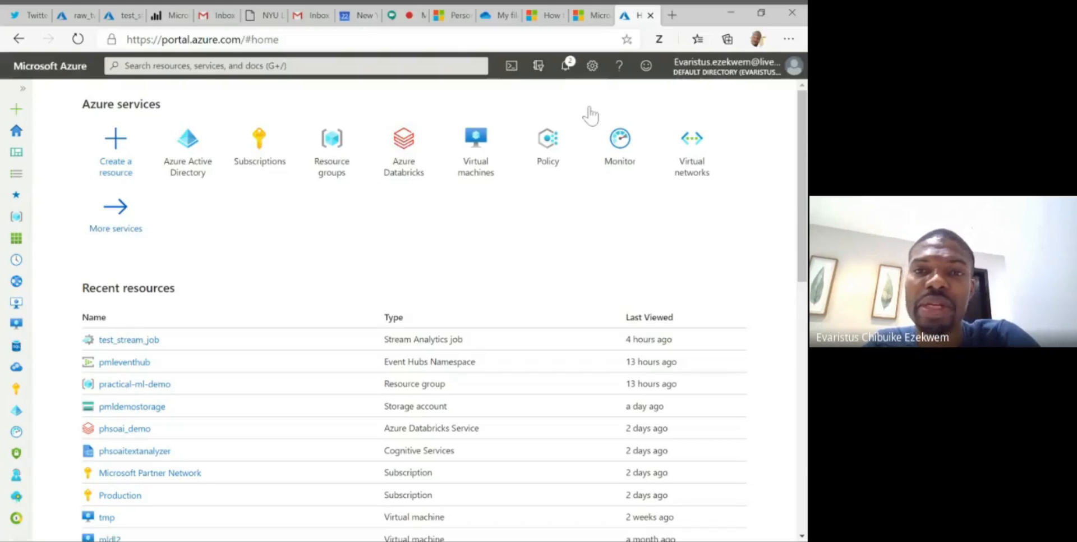
pyautogui.click(786, 73)
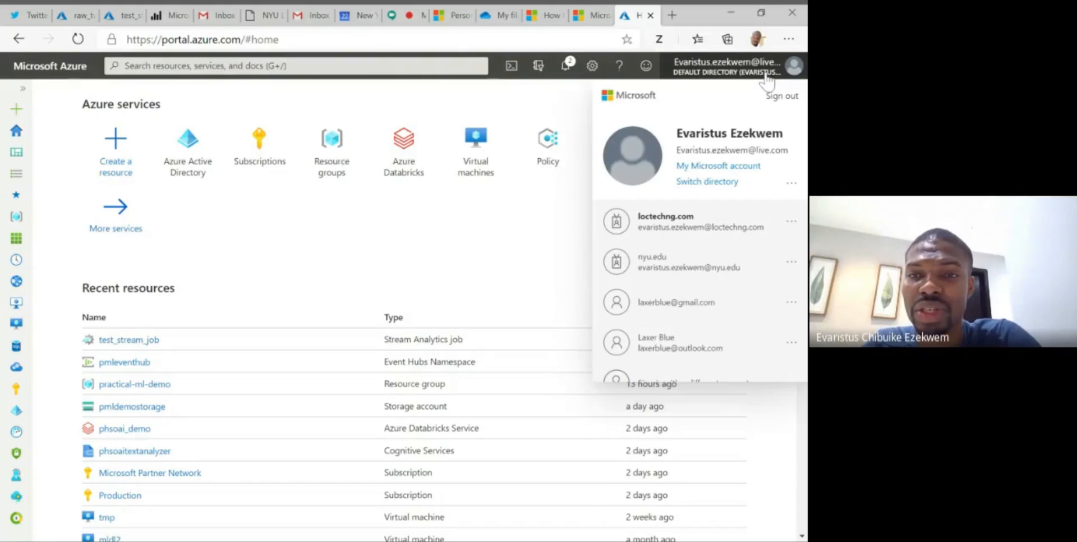
pyautogui.click(766, 76)
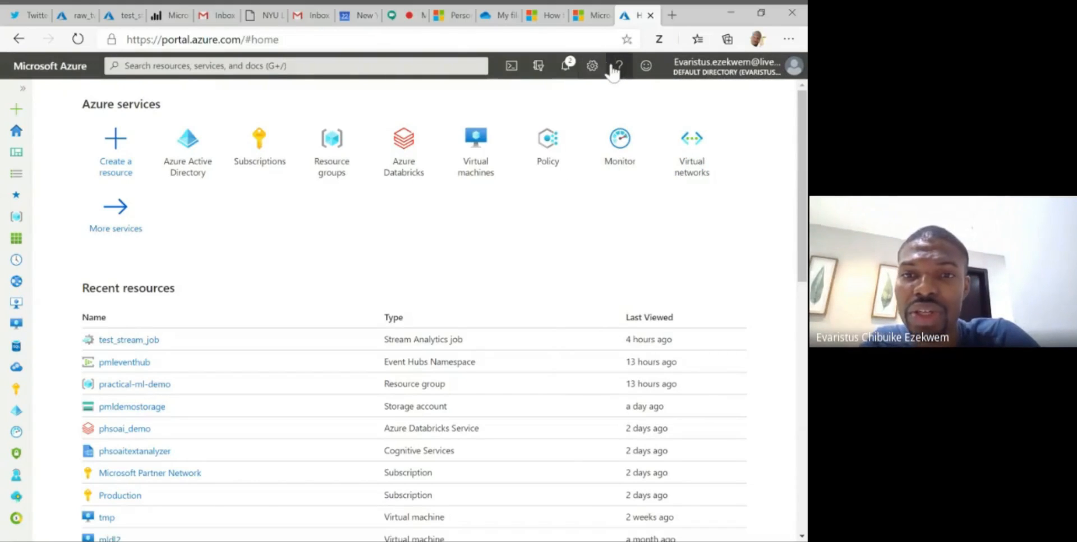
# - Open the portal settings and set the default view to Dashboard
pyautogui.click(593, 66)
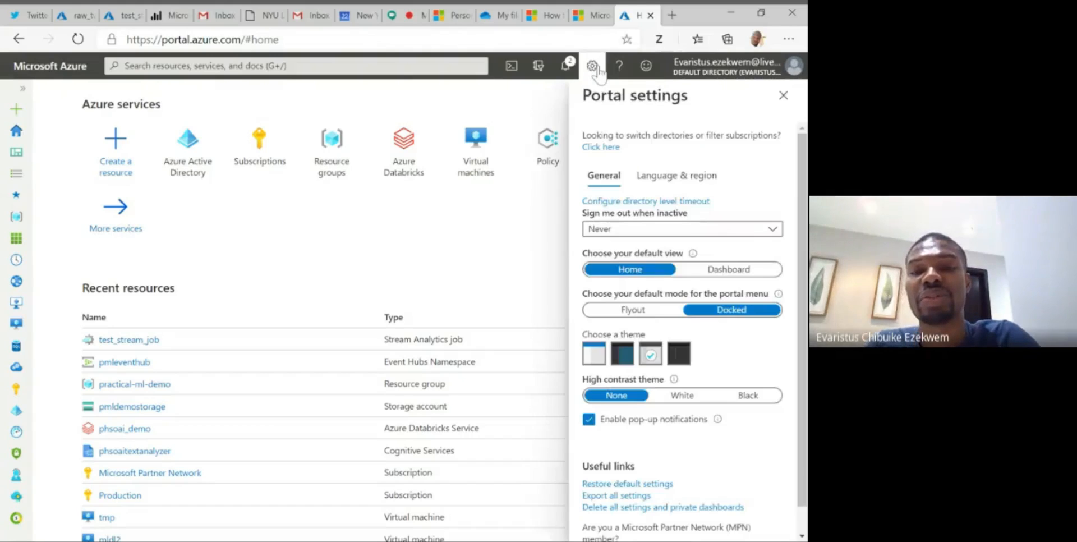
pyautogui.click(728, 272)
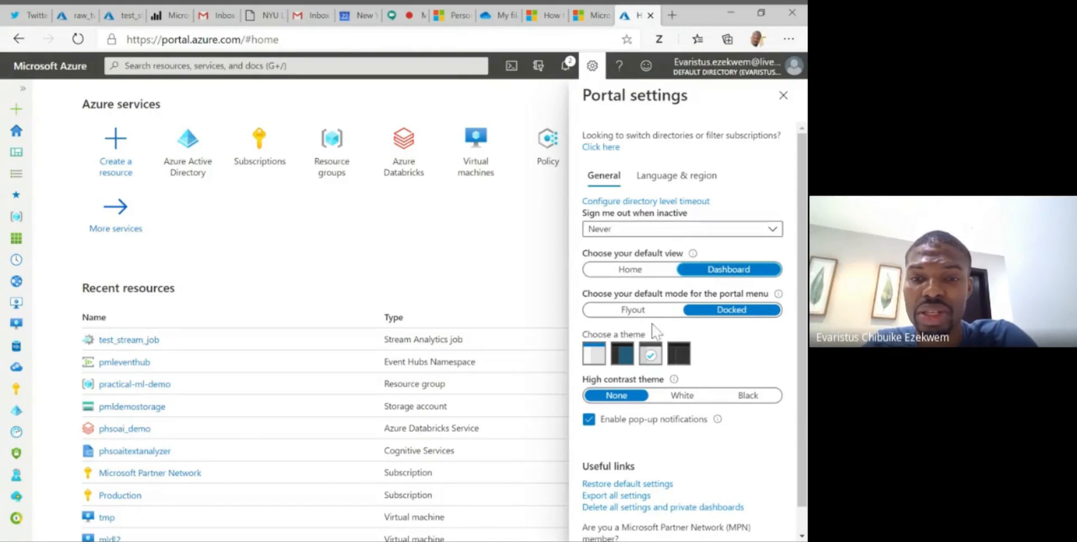
# - Preview the White and Black high contrast themes, returning the high contrast setting to None
pyautogui.scroll(-1, 656, 332)
pyautogui.click(679, 368)
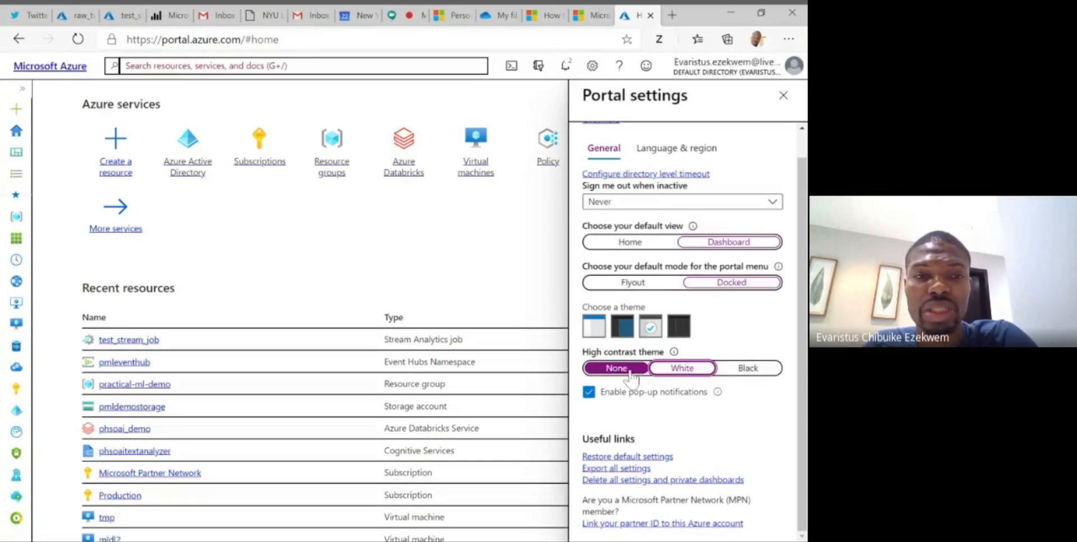
pyautogui.click(627, 371)
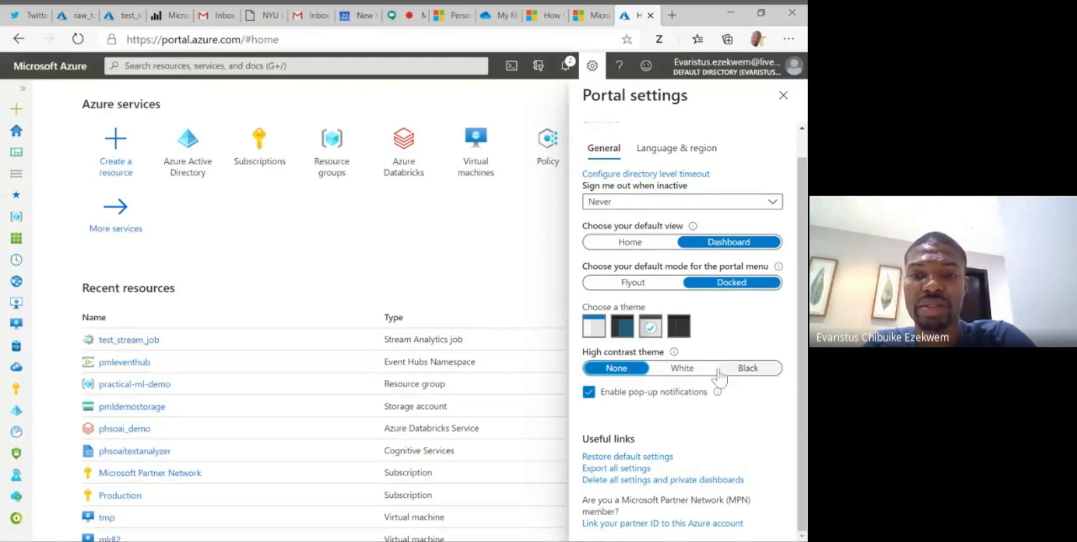
pyautogui.click(745, 371)
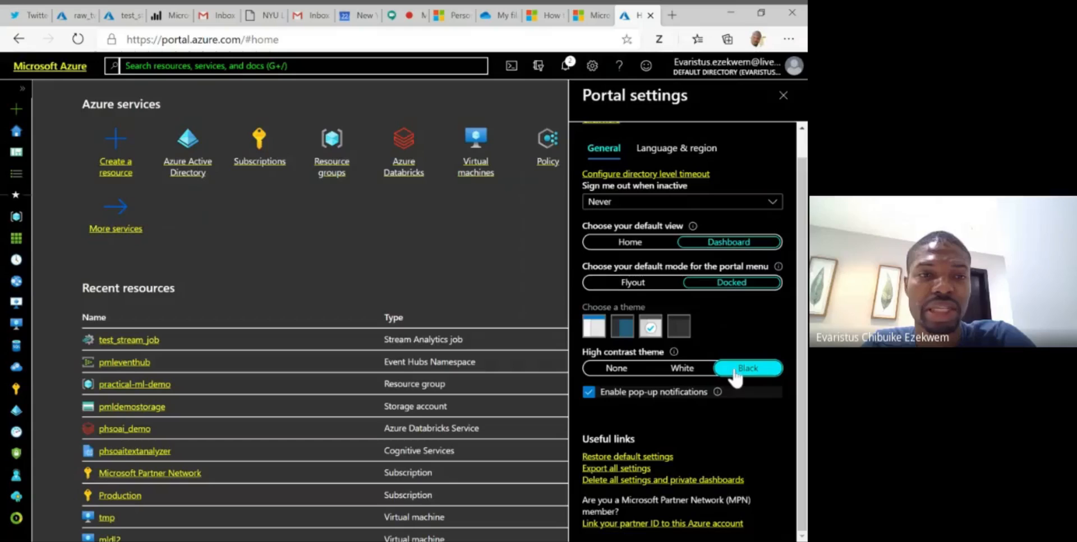
pyautogui.click(627, 371)
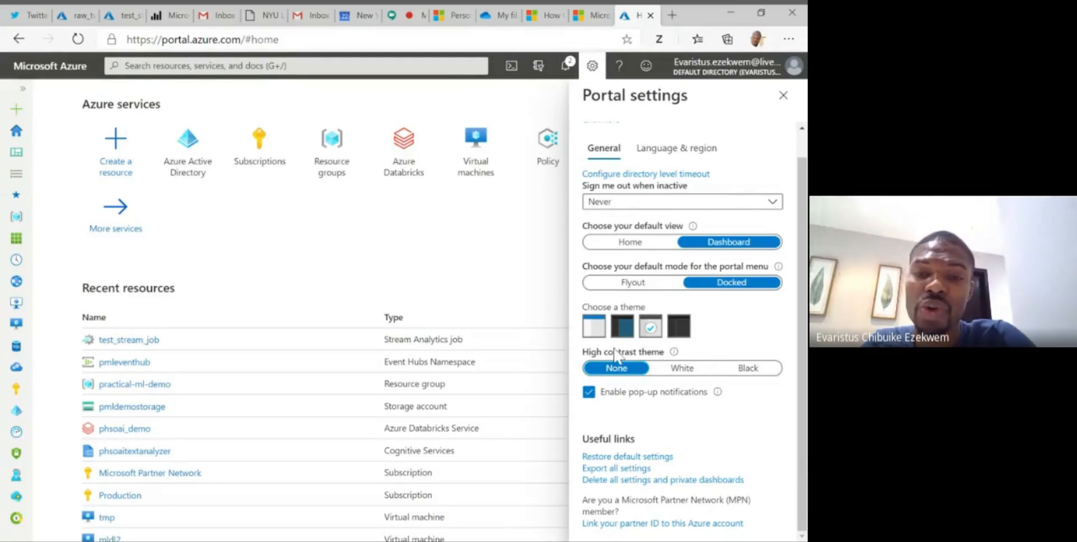
# - Preview the black theme and the blue-header theme, and return to the light theme with the dark header
pyautogui.click(674, 333)
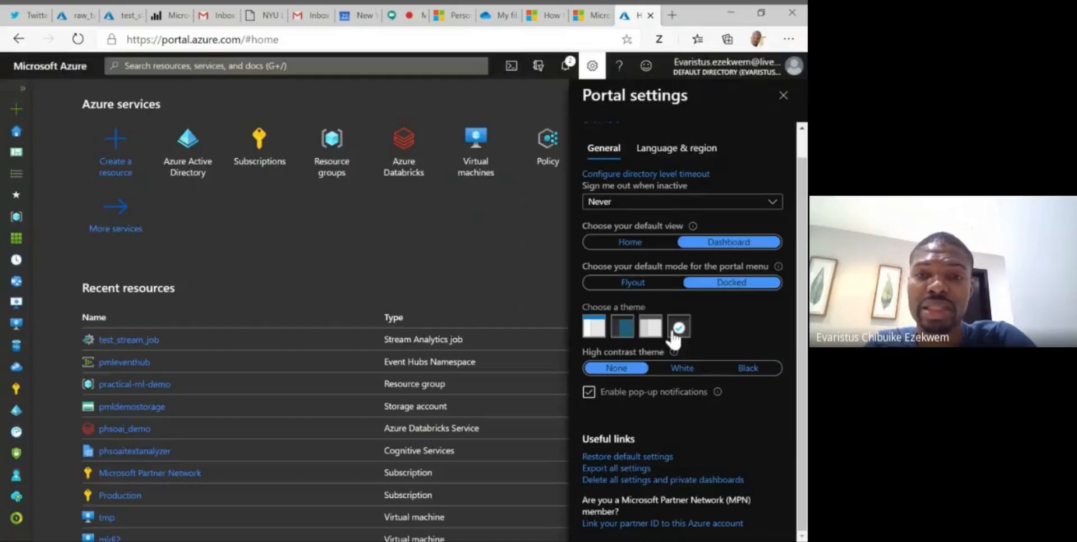
pyautogui.click(599, 332)
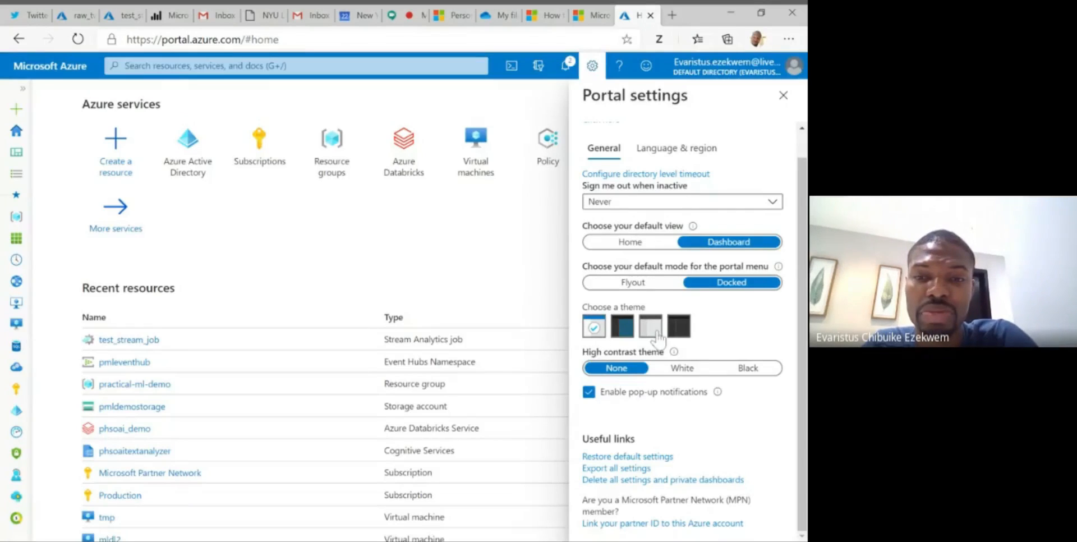
pyautogui.click(651, 330)
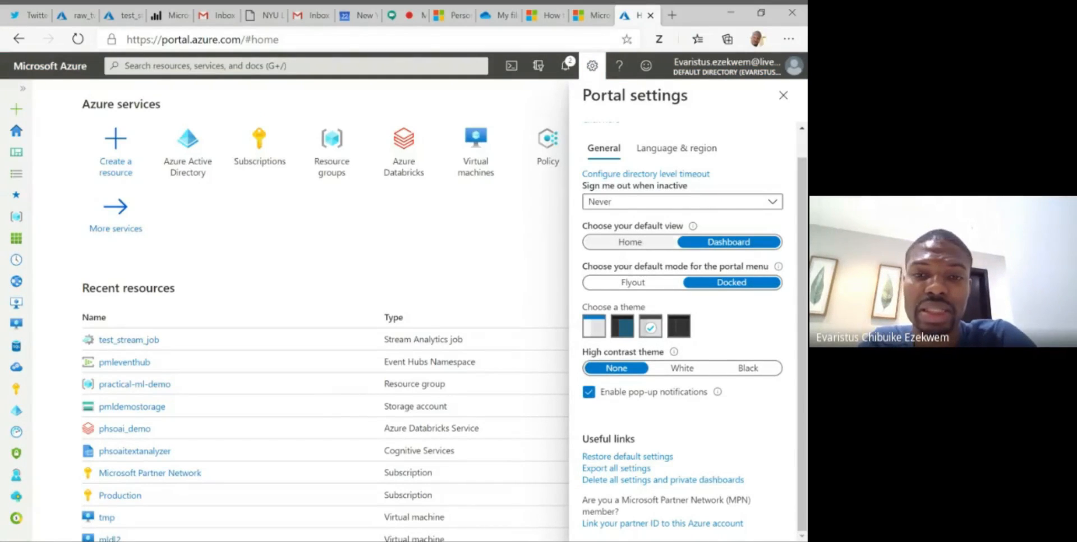
# - Set the default portal menu mode to Flyout, check the menu by opening and closing it, and close the portal settings
pyautogui.click(633, 282)
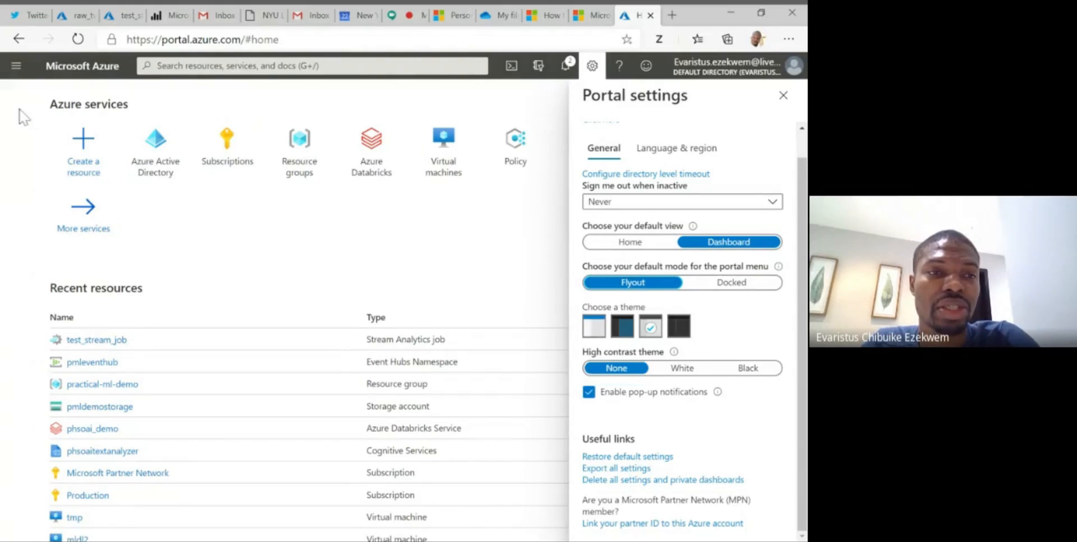
pyautogui.click(16, 67)
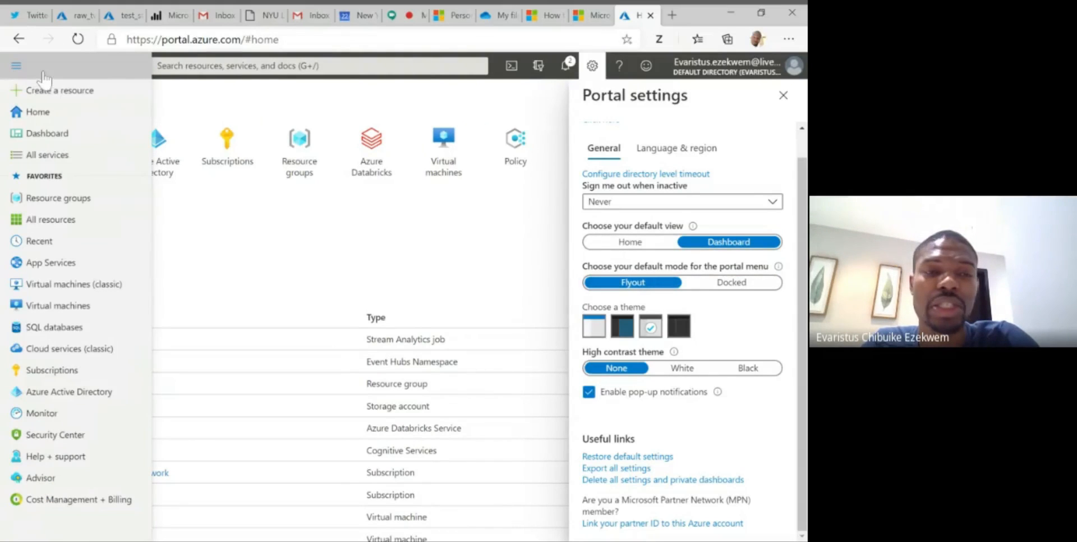
pyautogui.click(15, 67)
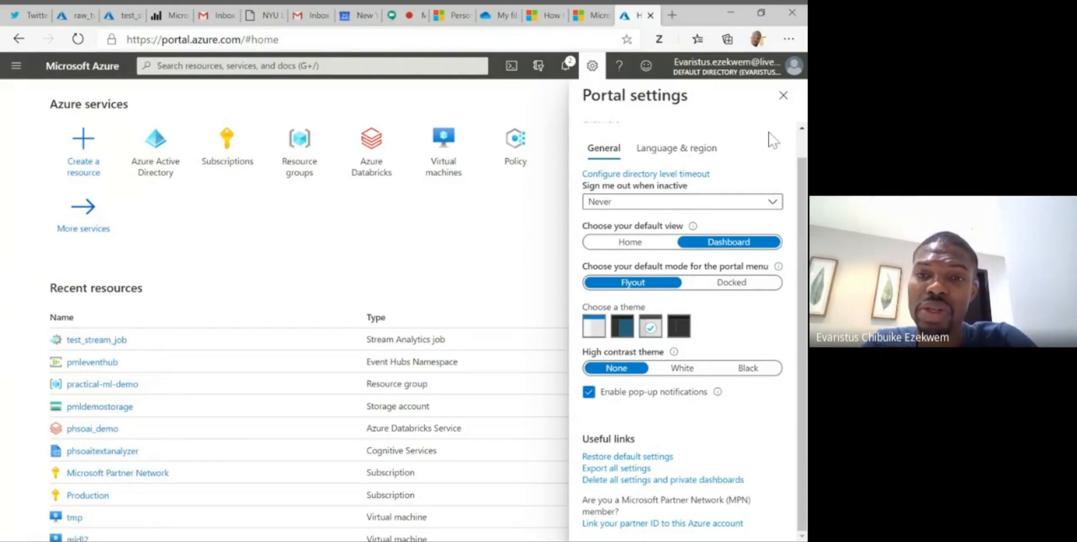
pyautogui.scroll(1, 773, 139)
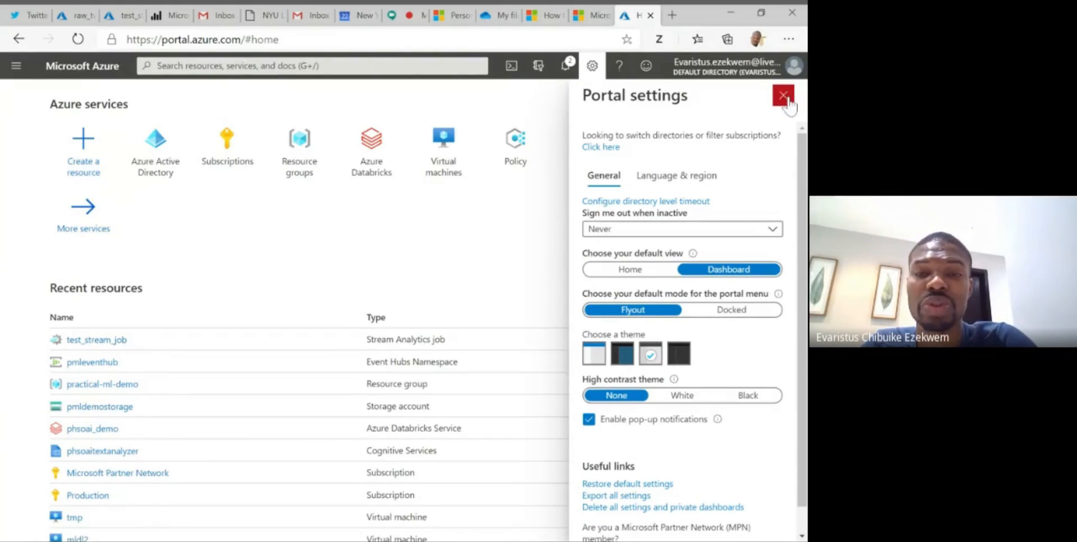
pyautogui.click(785, 97)
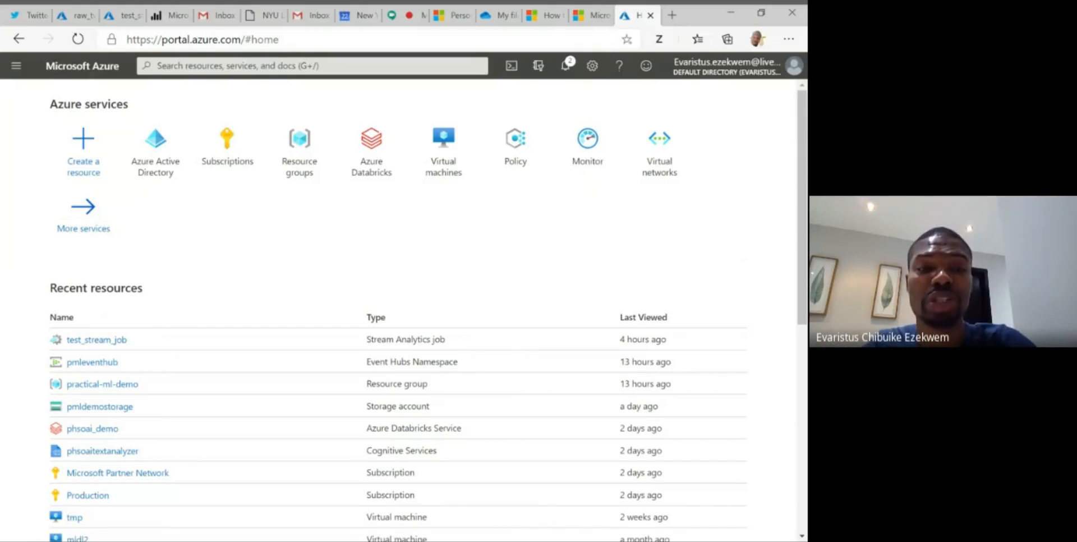
# - View the list of existing resource groups and return to the portal home page
pyautogui.click(307, 159)
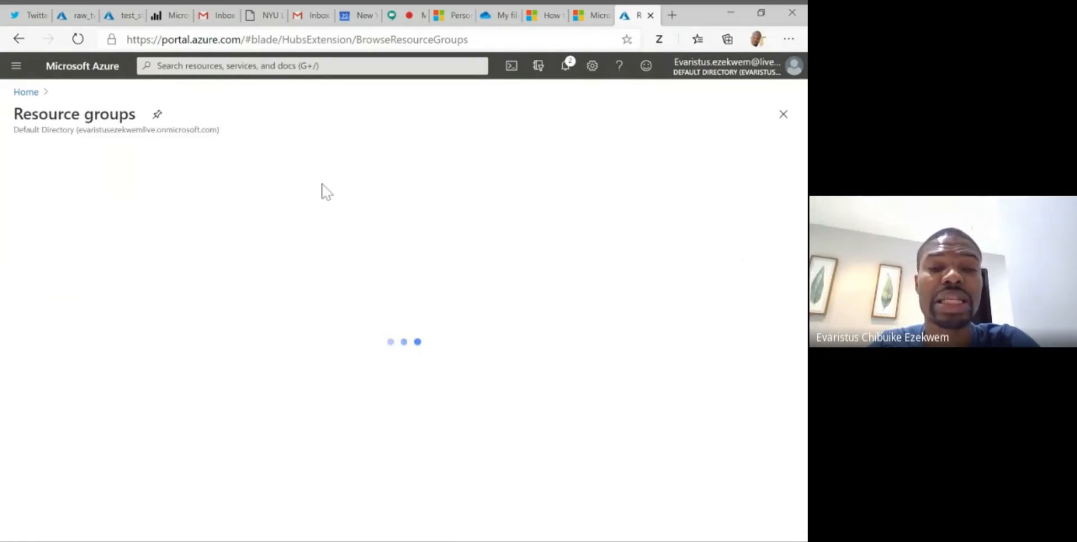
pyautogui.click(23, 47)
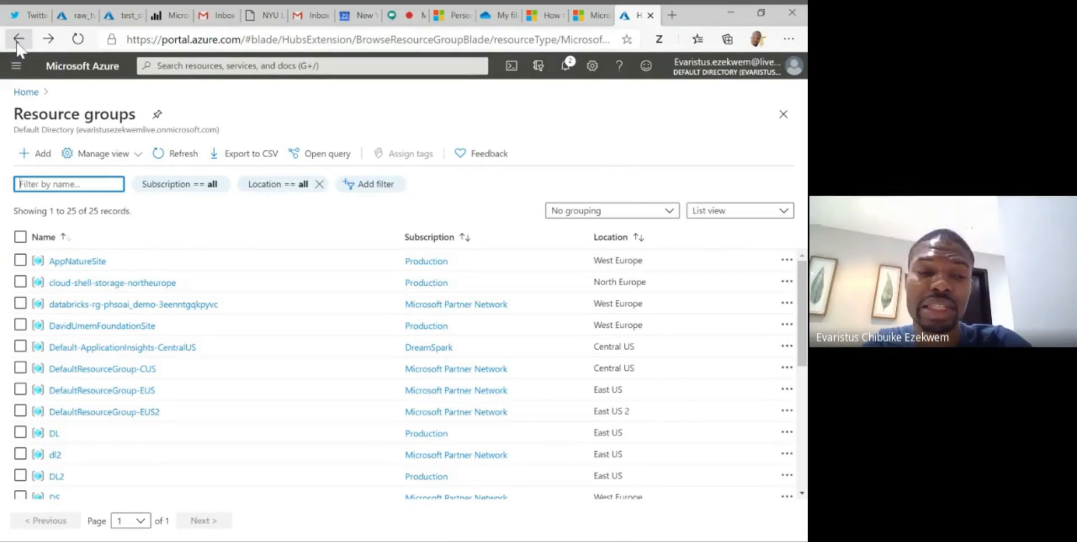
pyautogui.click(19, 40)
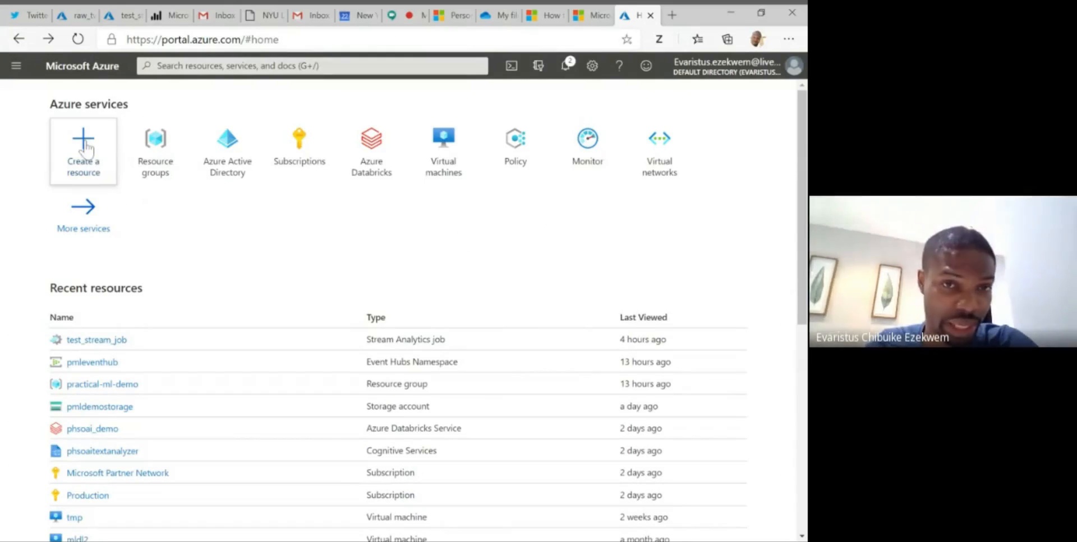
# - Browse the categories for creating a new resource, search the Marketplace for "resource group", and view the Resource group offering
pyautogui.click(84, 147)
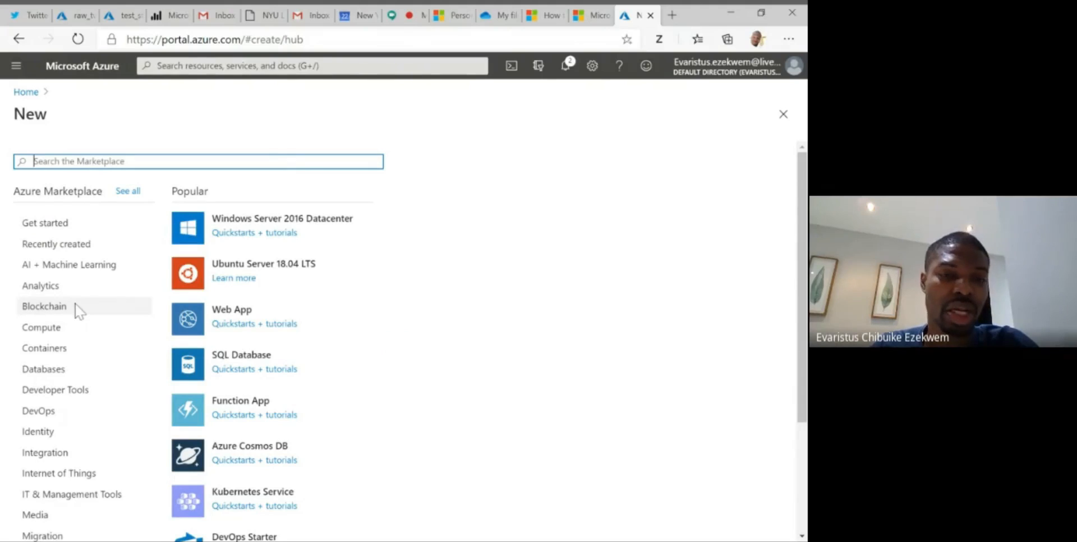
pyautogui.scroll(-3, 77, 310)
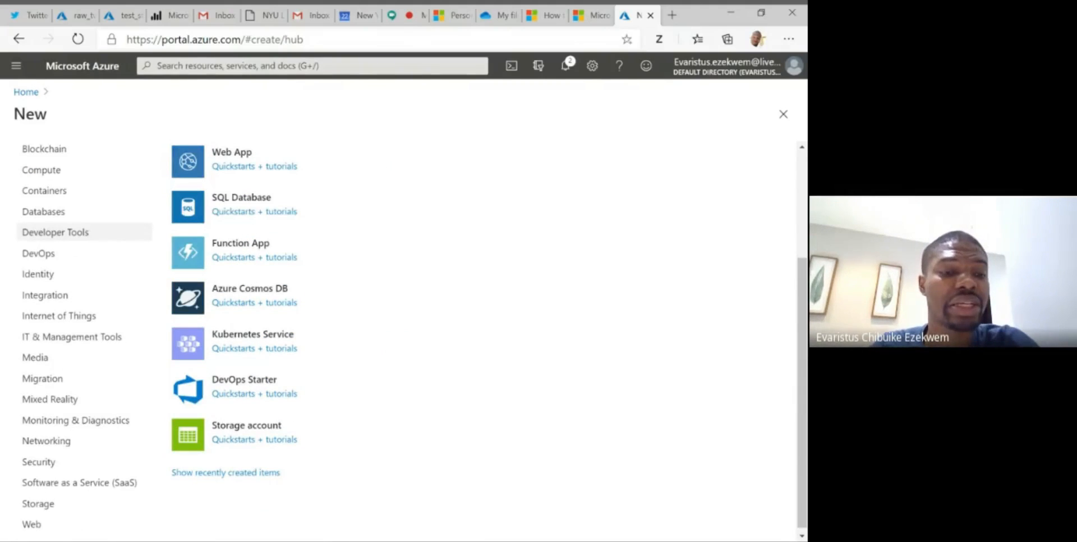
pyautogui.scroll(3, 77, 310)
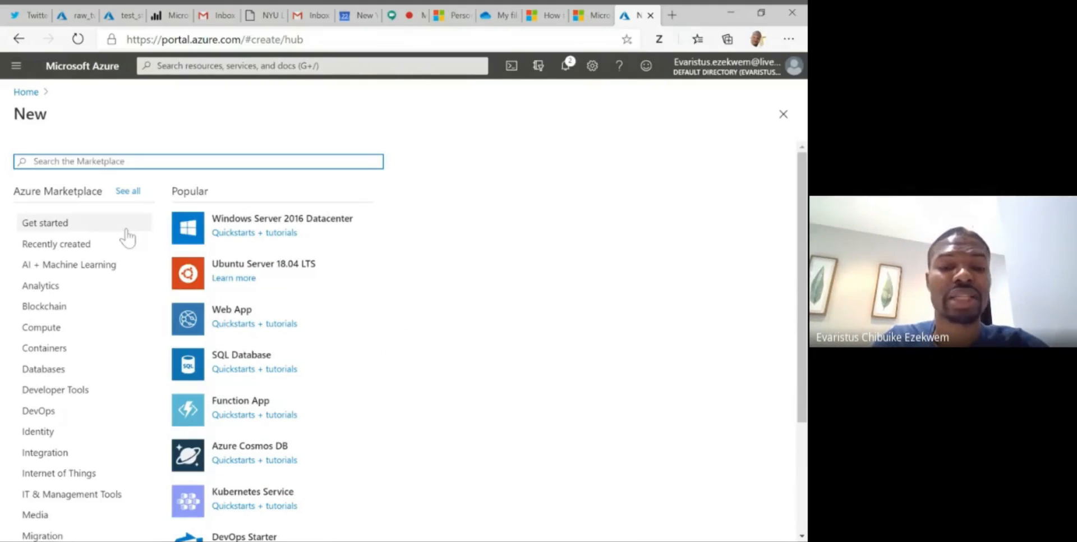
pyautogui.write('res')
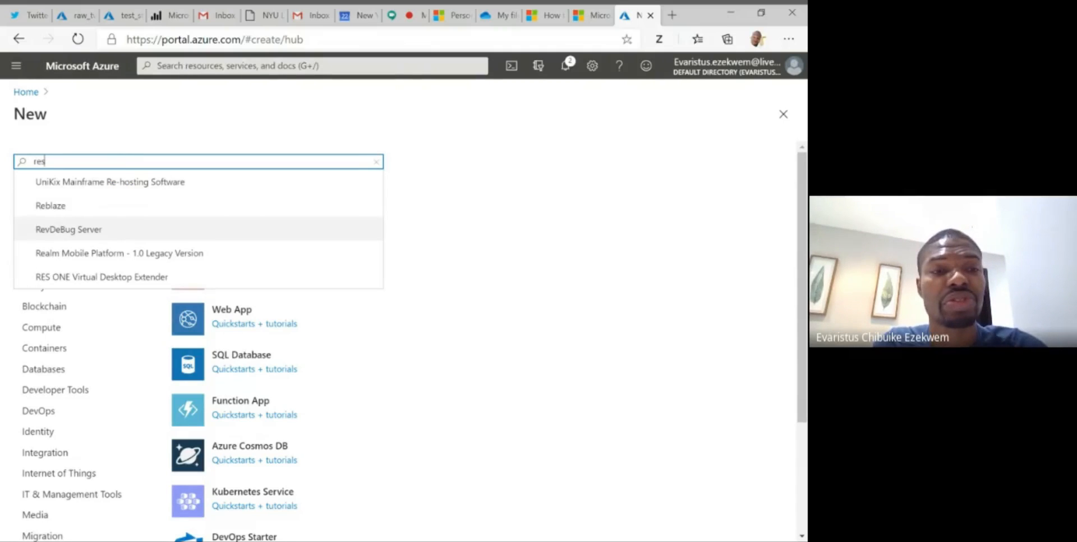
pyautogui.write('ource')
pyautogui.press('BackSpace')
pyautogui.write('our')
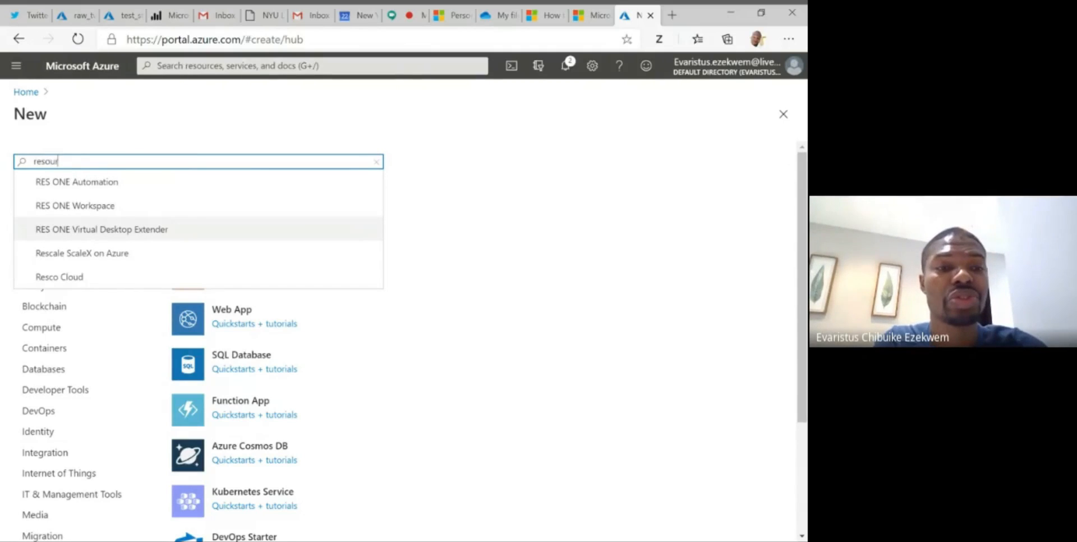
pyautogui.write('ce group')
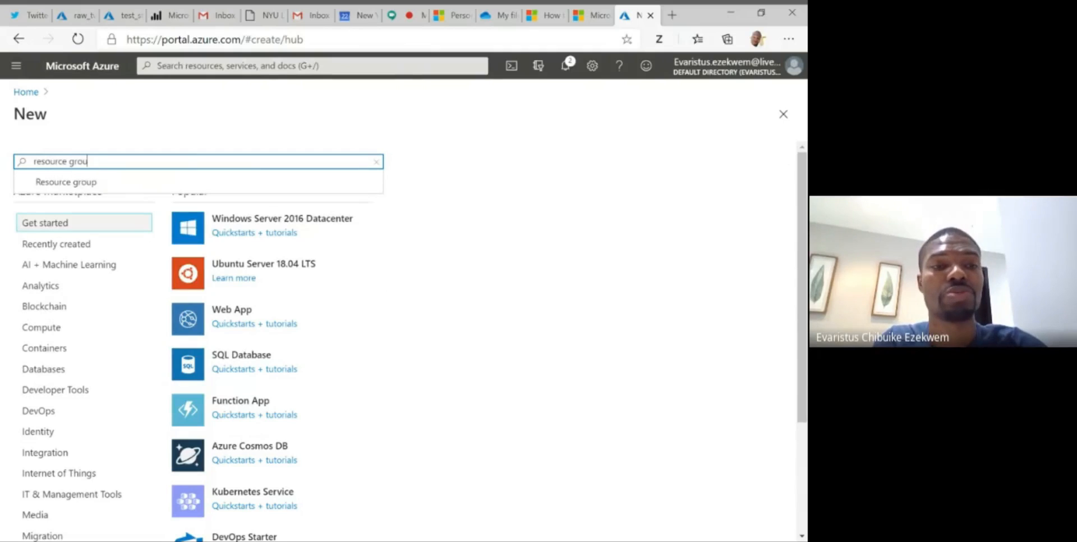
pyautogui.click(83, 182)
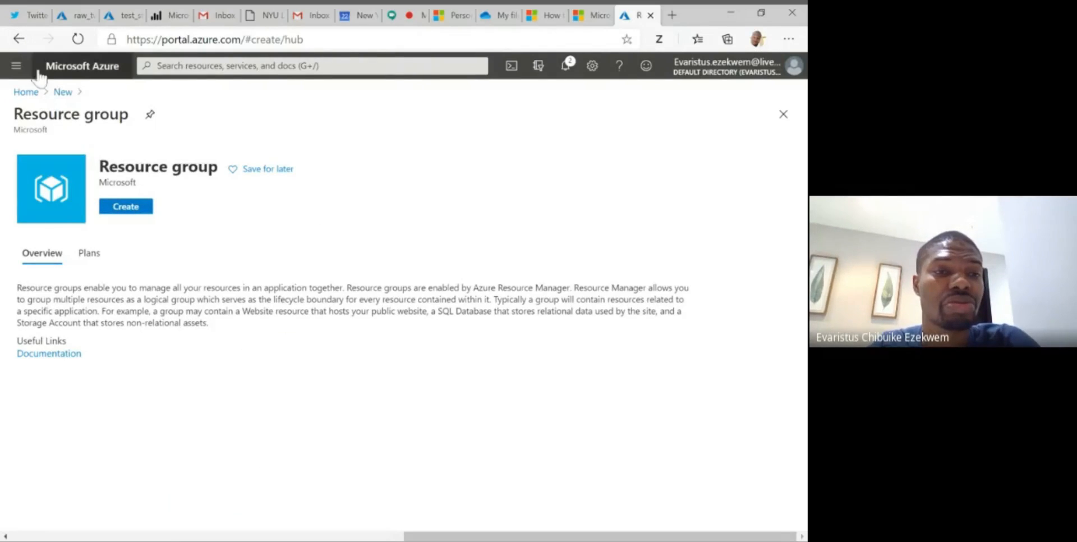
# - Find the Resource groups service with a portal-wide search, view its form for adding a group, and return to the dashboard
pyautogui.click(77, 68)
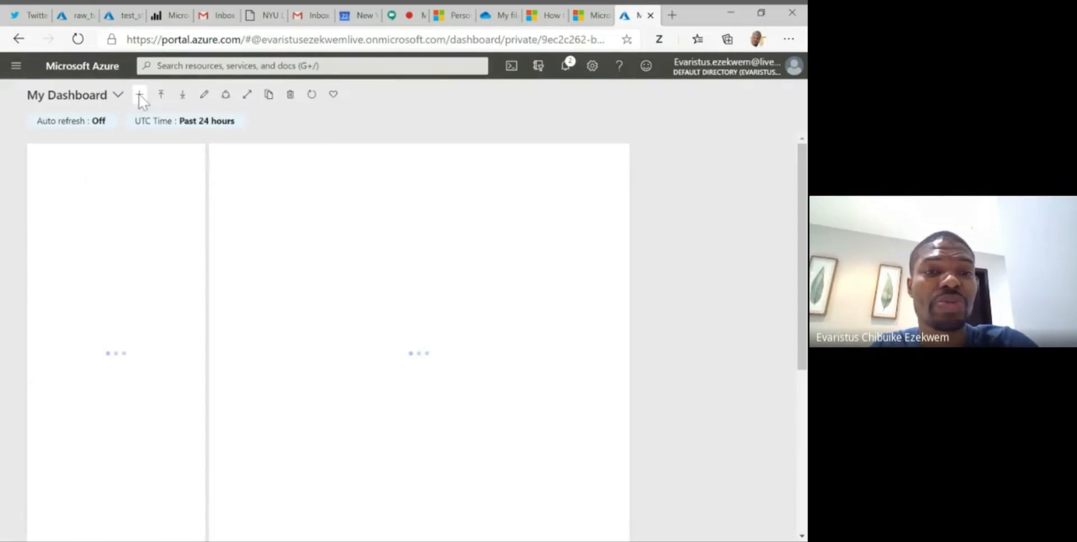
pyautogui.click(268, 70)
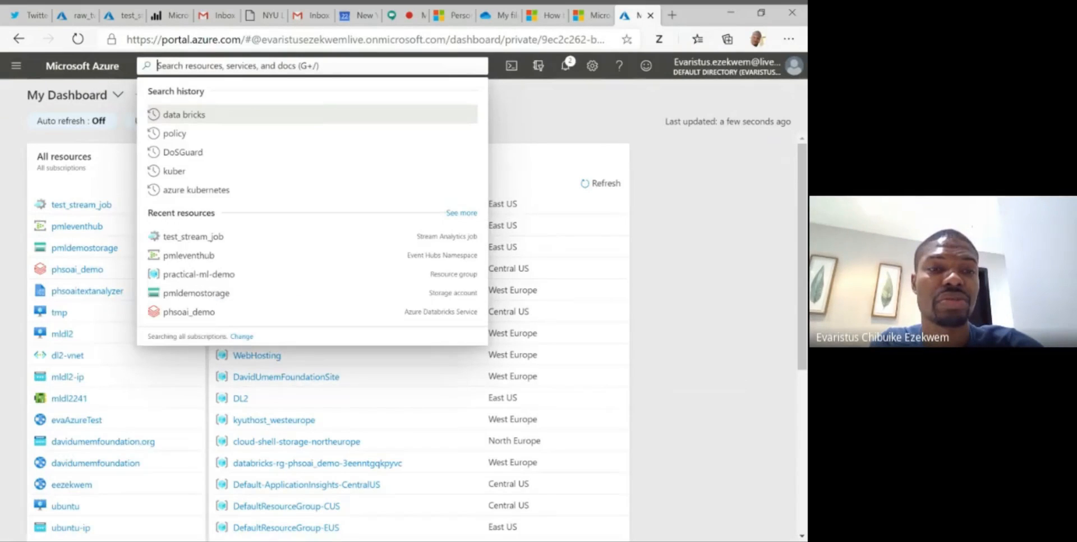
pyautogui.write('re')
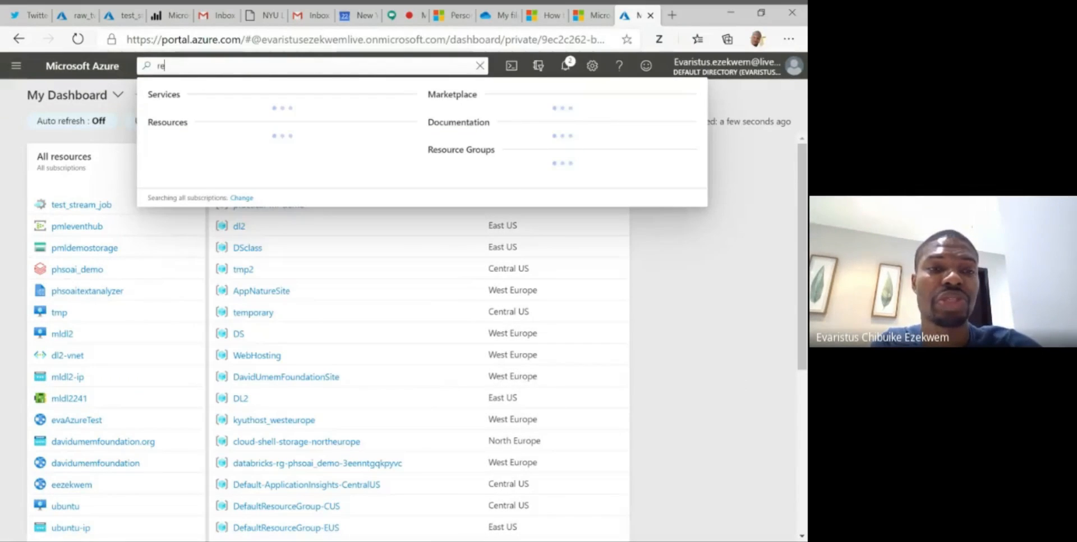
pyautogui.write('source')
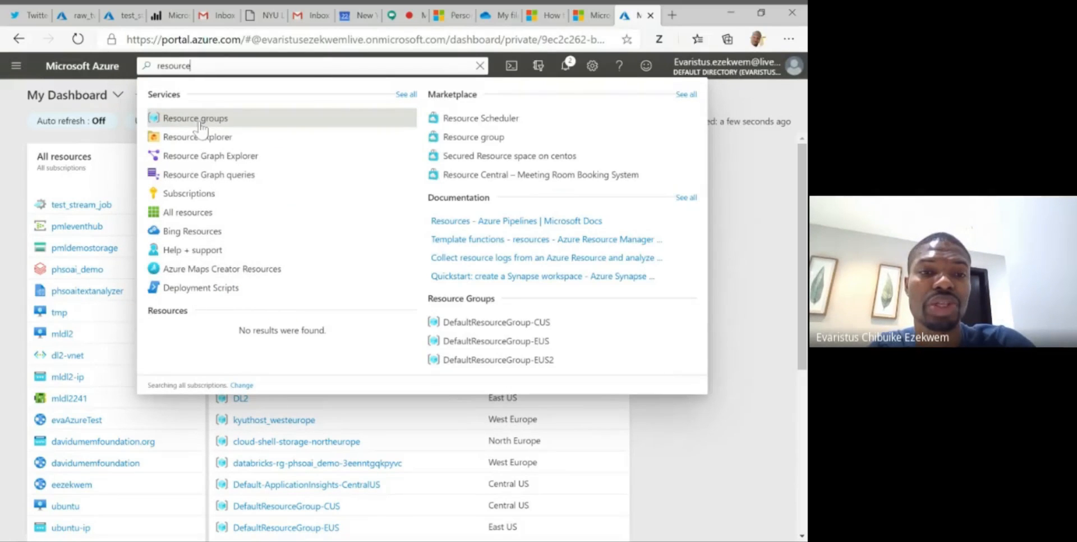
pyautogui.click(201, 119)
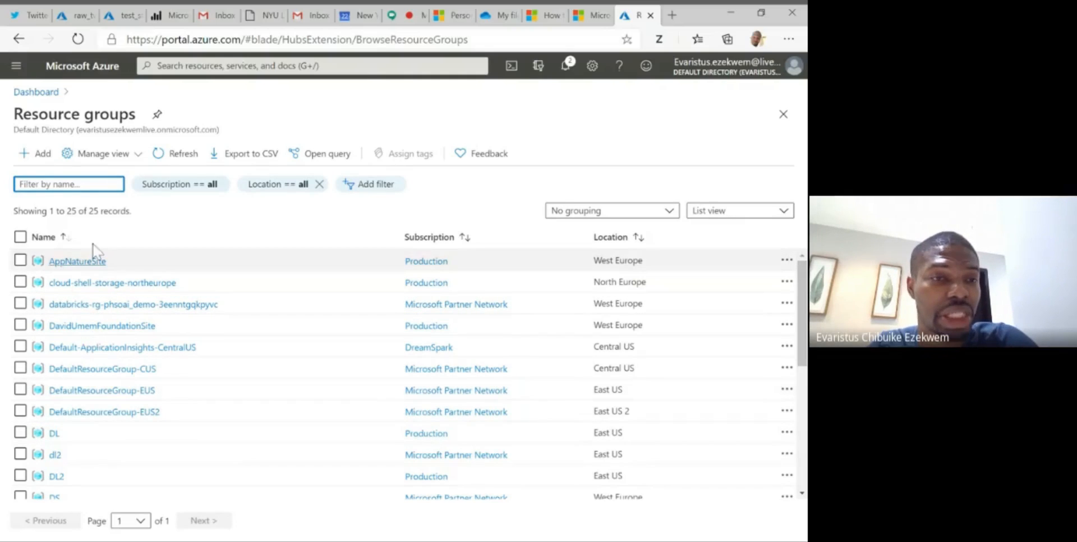
pyautogui.click(34, 156)
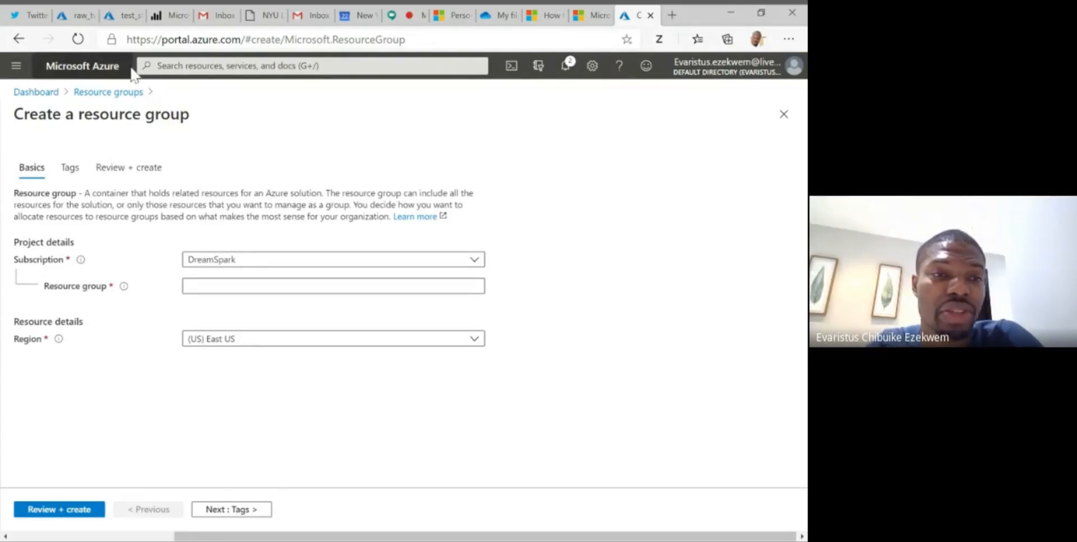
pyautogui.click(59, 72)
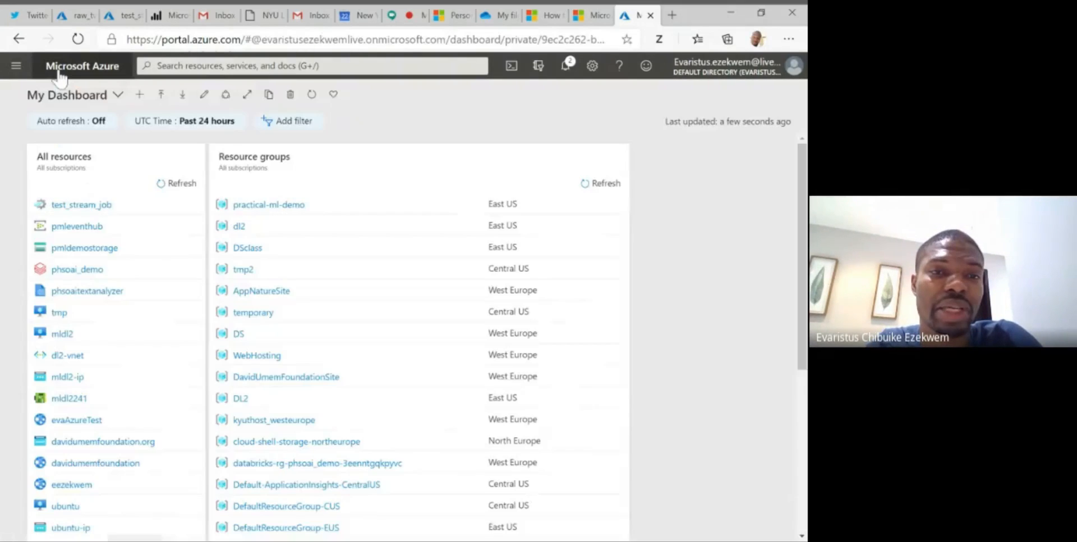
# - Start a new resource from the dashboard, search the Marketplace for "resource", and open the creation form for a Resource group
pyautogui.click(30, 93)
pyautogui.click(16, 68)
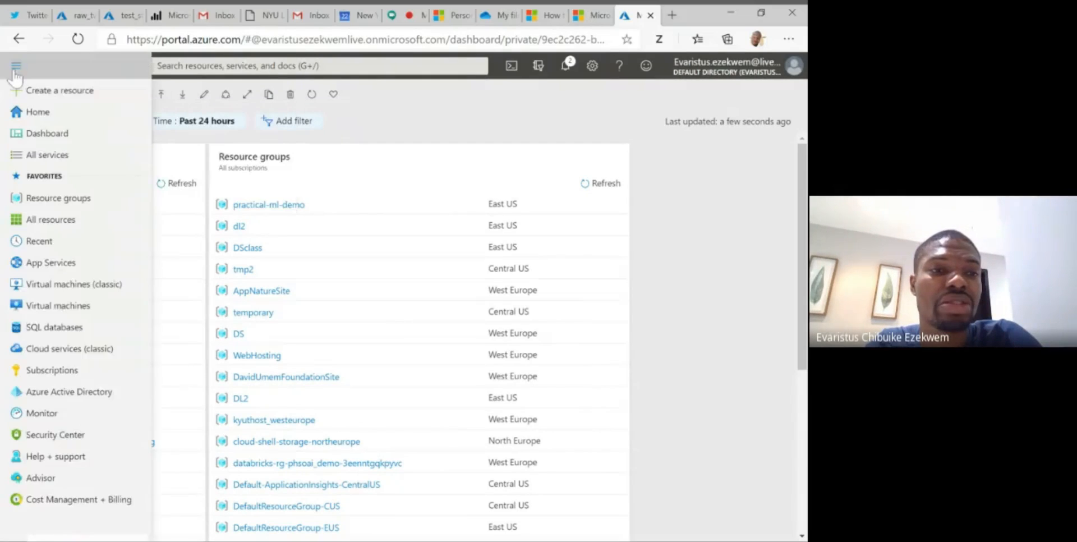
pyautogui.click(58, 94)
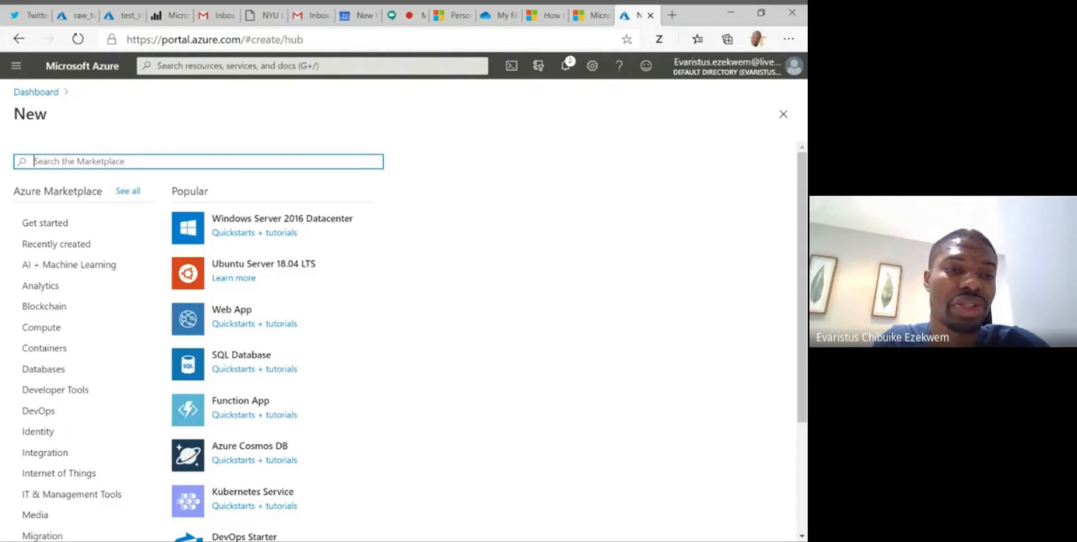
pyautogui.write('rsc')
pyautogui.press('BackSpace')
pyautogui.press('BackSpace')
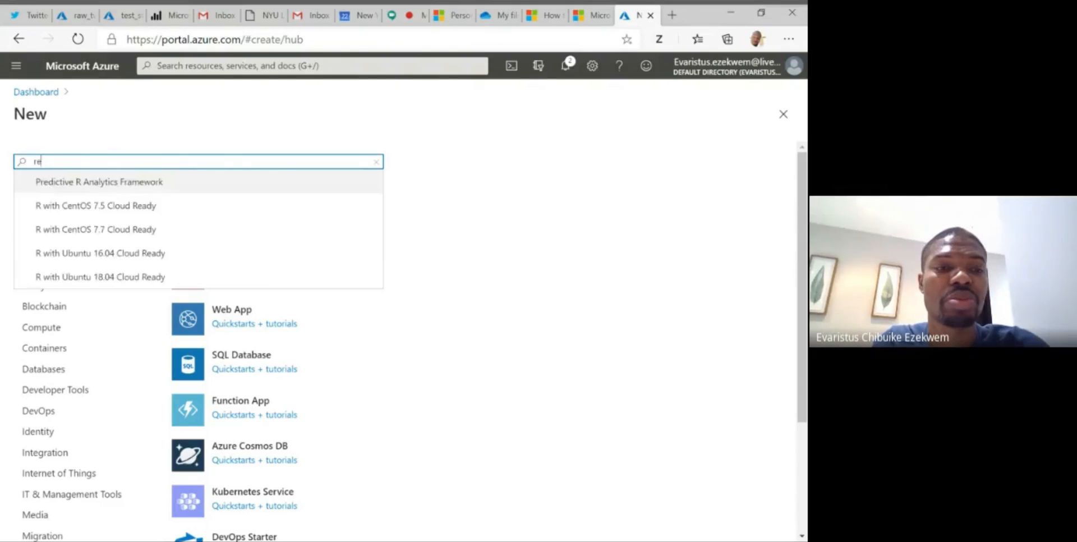
pyautogui.write('esource')
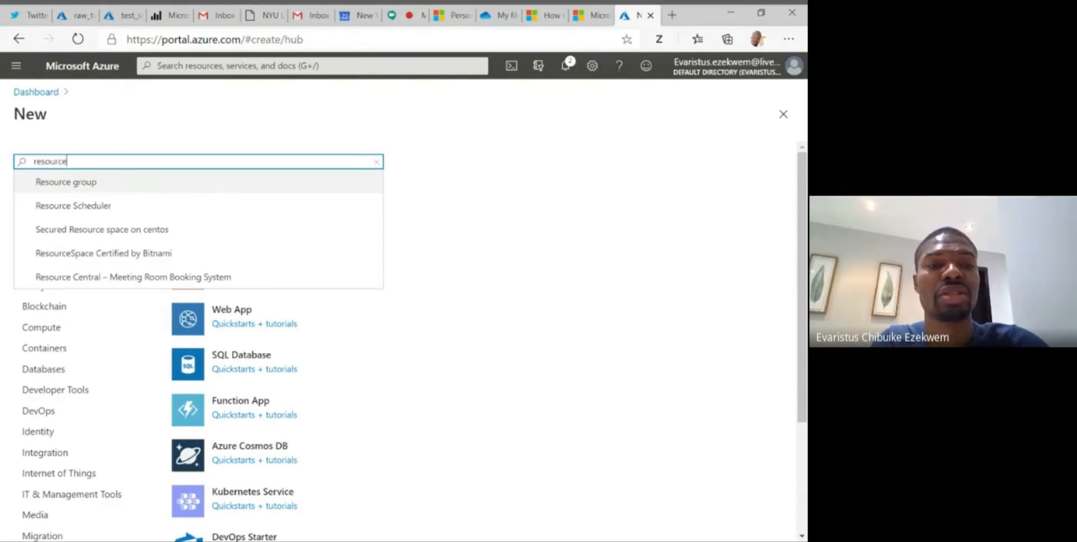
pyautogui.click(149, 206)
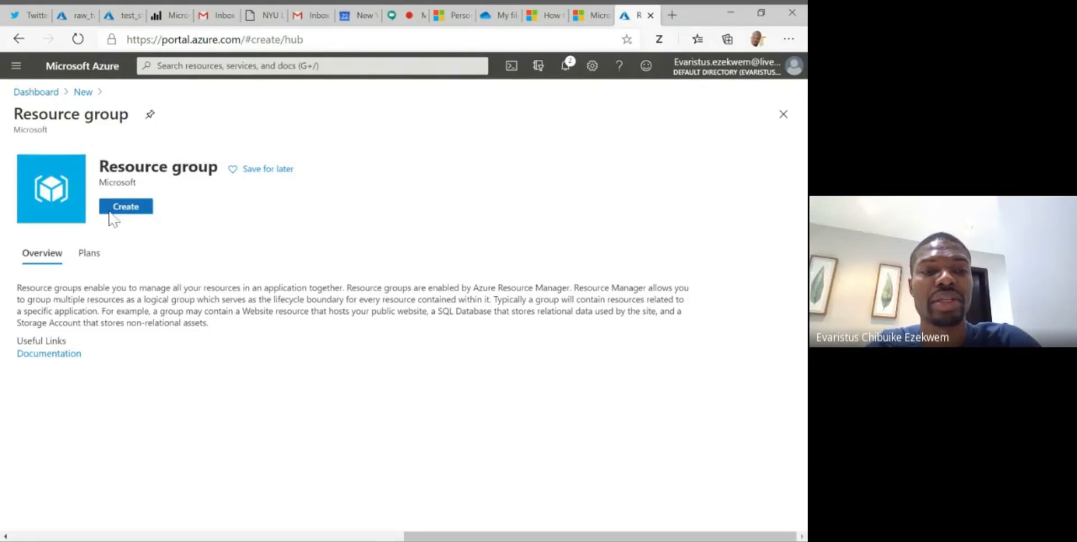
pyautogui.click(128, 213)
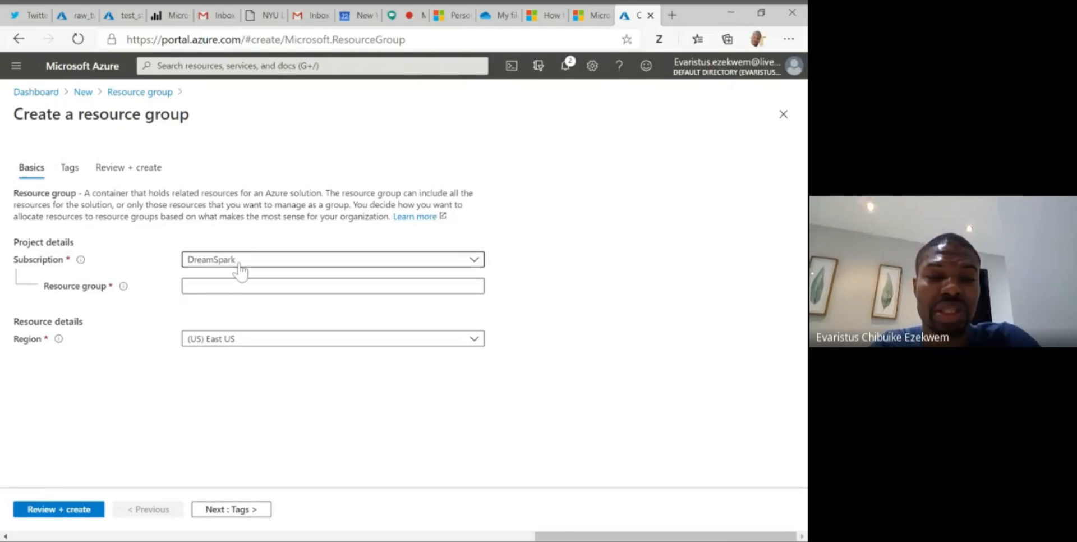
# - Set the new resource group's subscription to Microsoft Partner Network and name the group ElectionDataApp
pyautogui.click(240, 261)
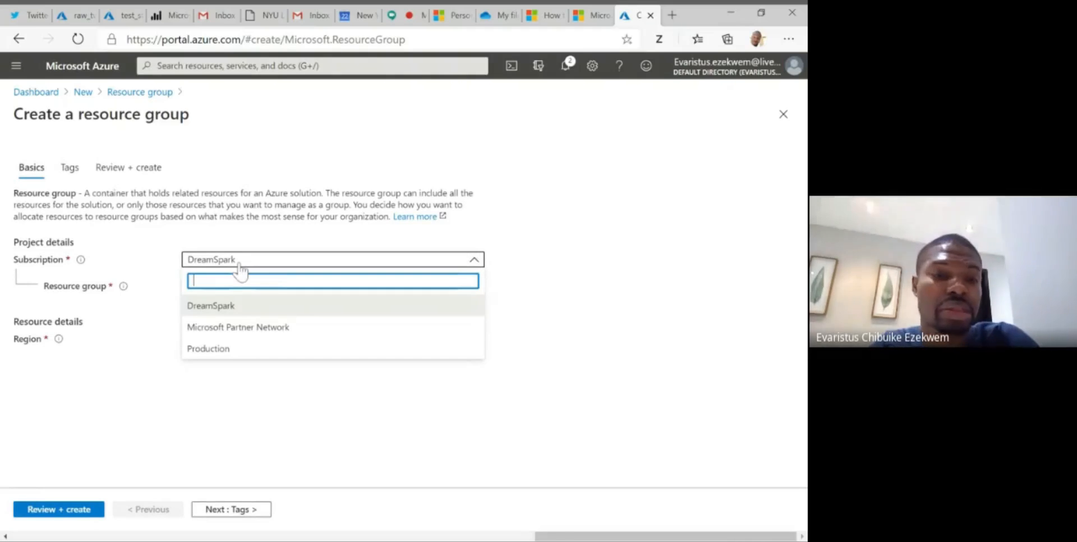
pyautogui.click(279, 331)
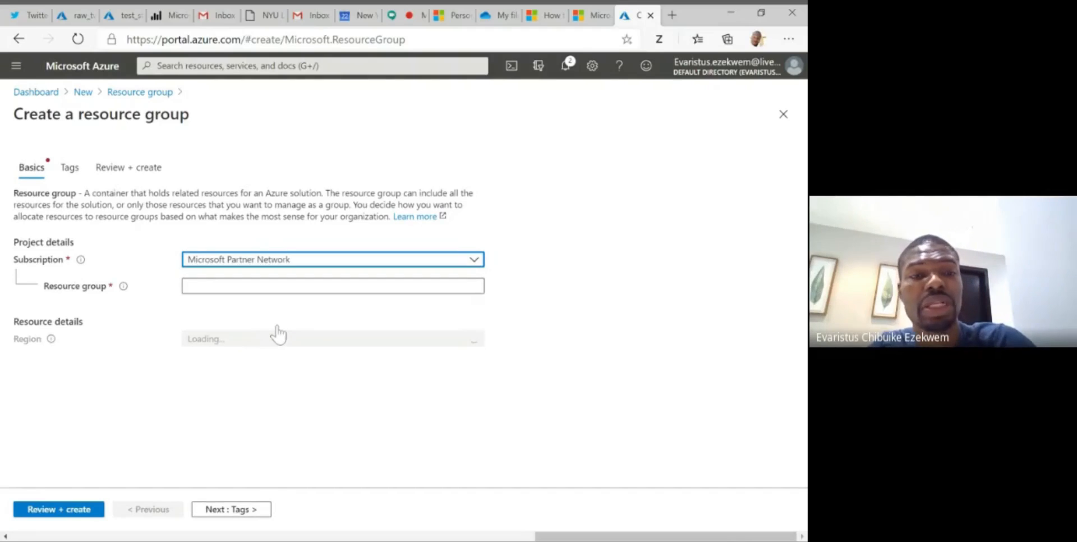
pyautogui.click(279, 286)
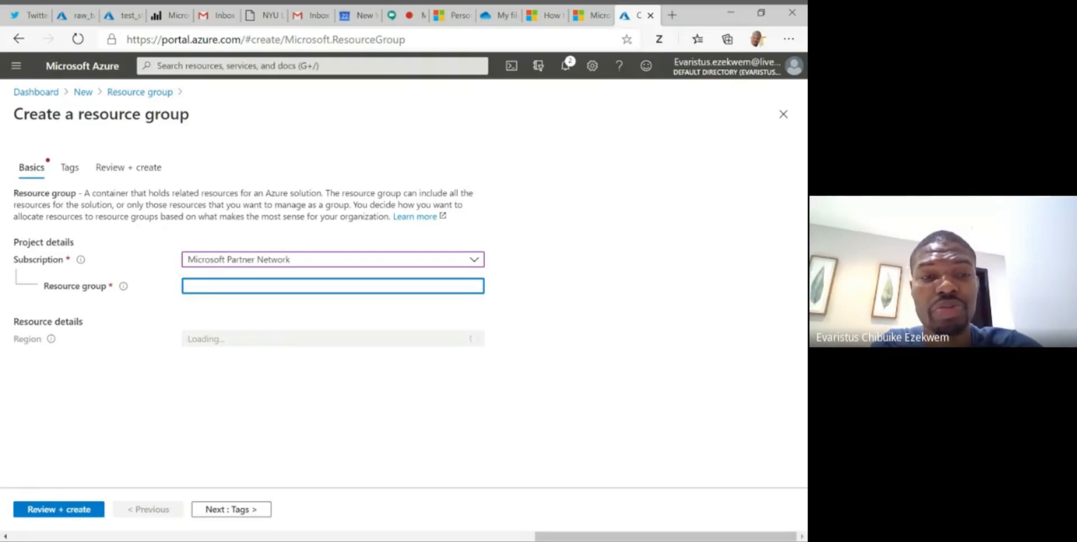
pyautogui.write('p')
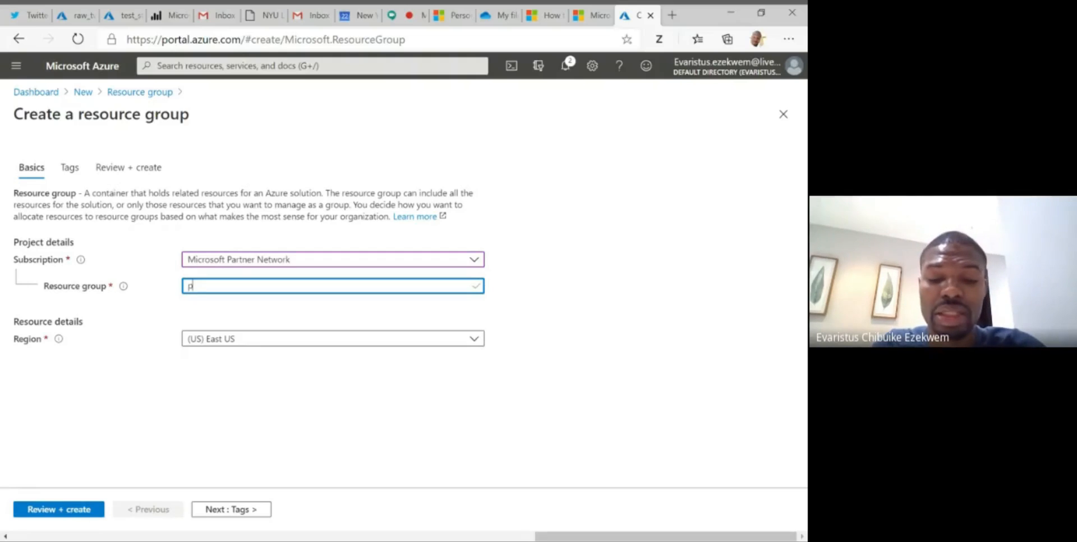
pyautogui.press('BackSpace')
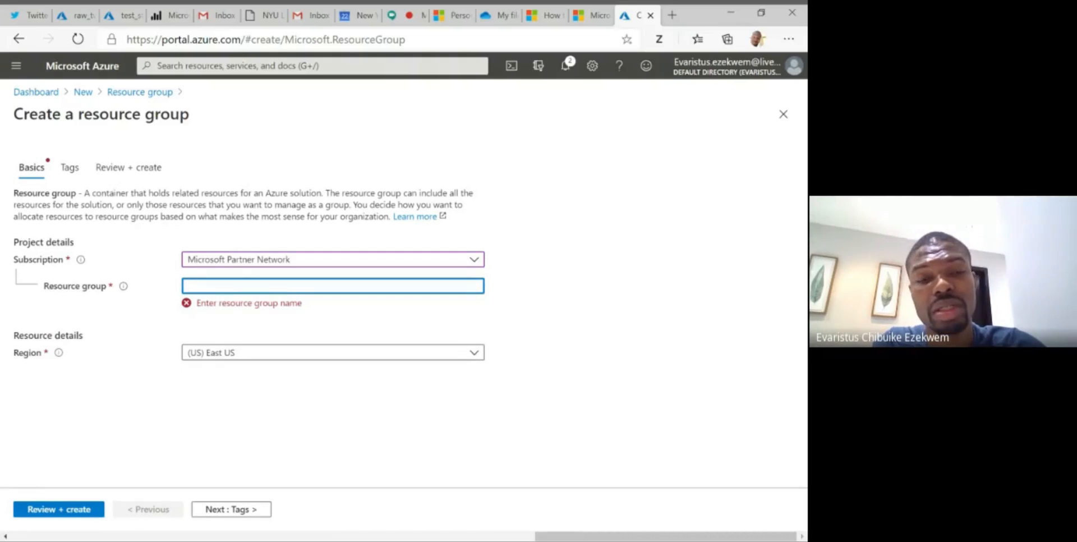
pyautogui.write('az')
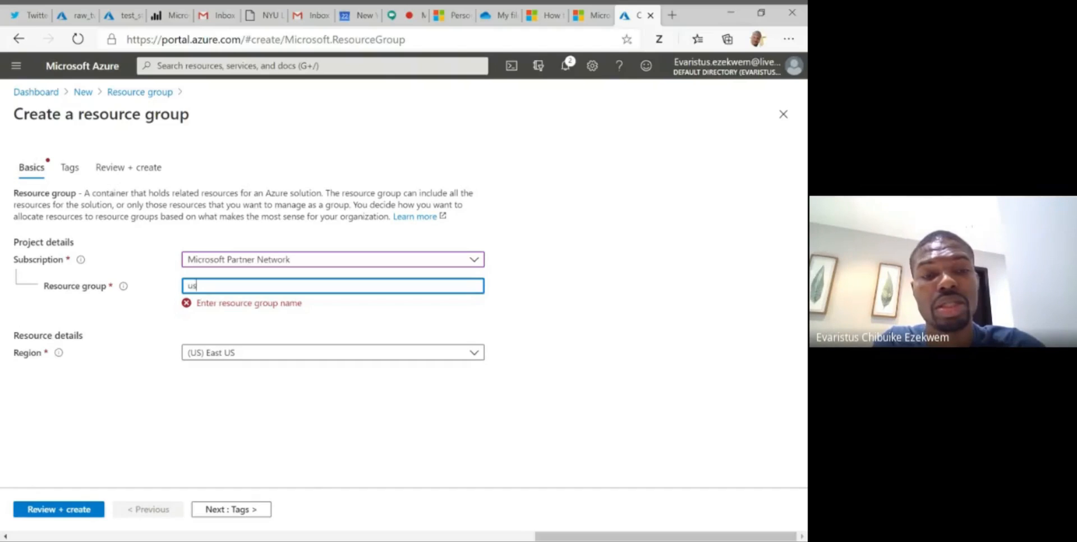
pyautogui.press('BackSpace')
pyautogui.press('BackSpace')
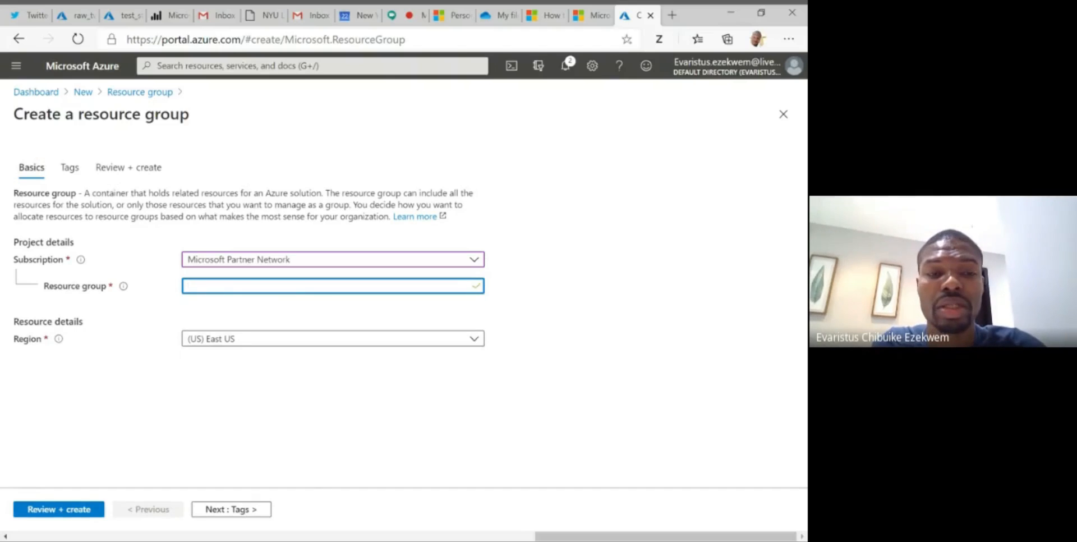
pyautogui.write('Elect')
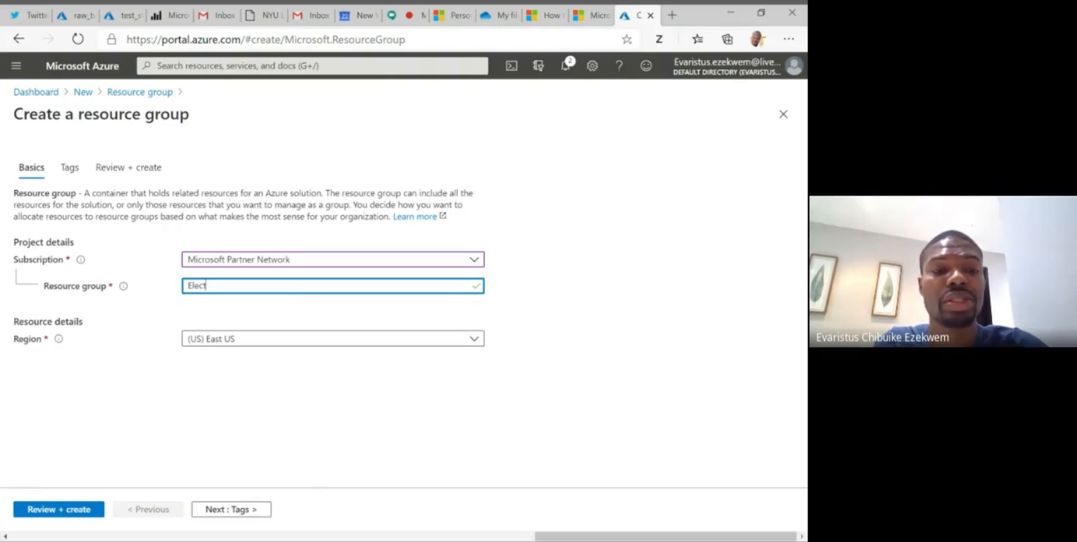
pyautogui.write('ion')
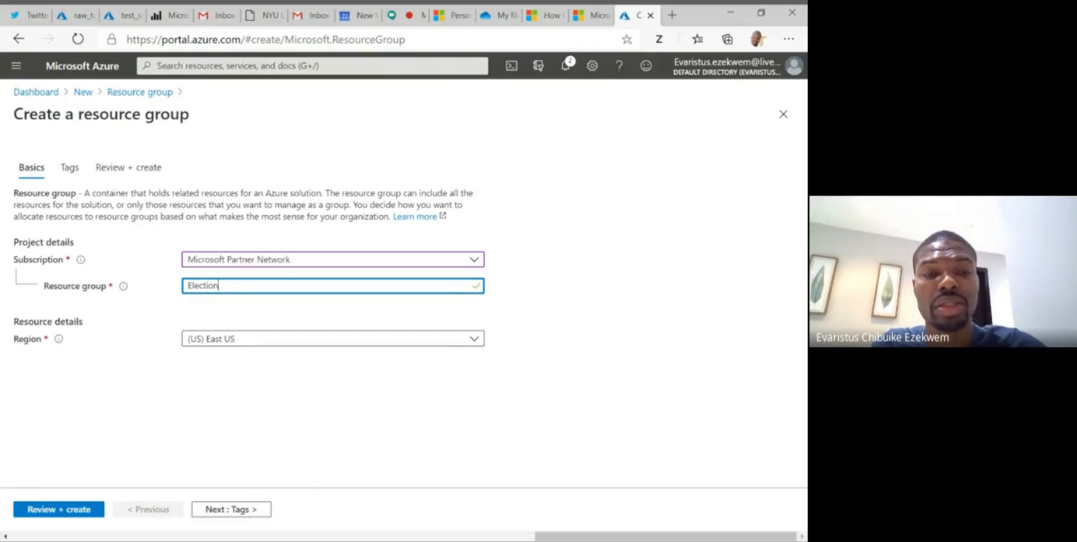
pyautogui.write('Data')
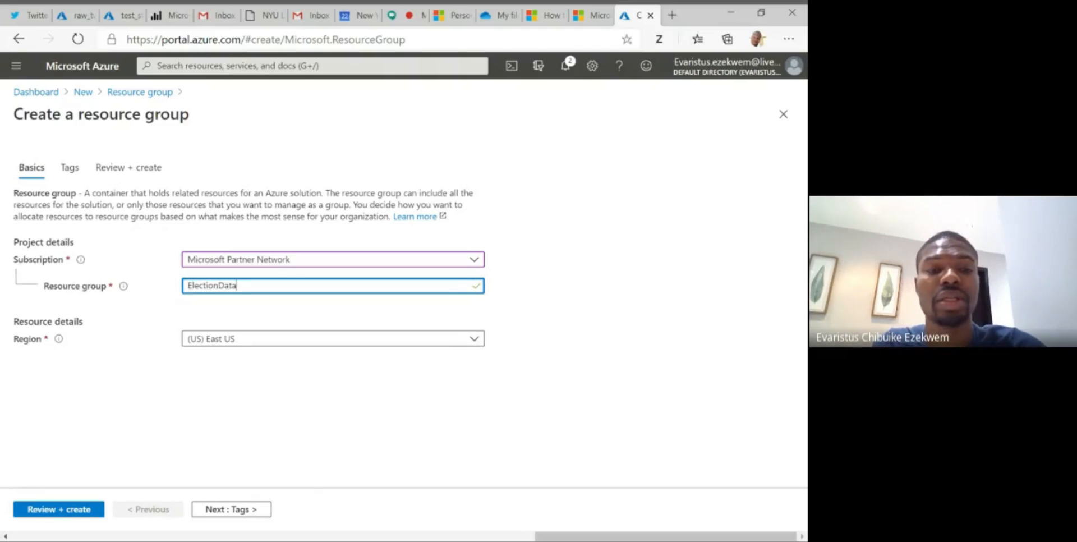
pyautogui.write('App')
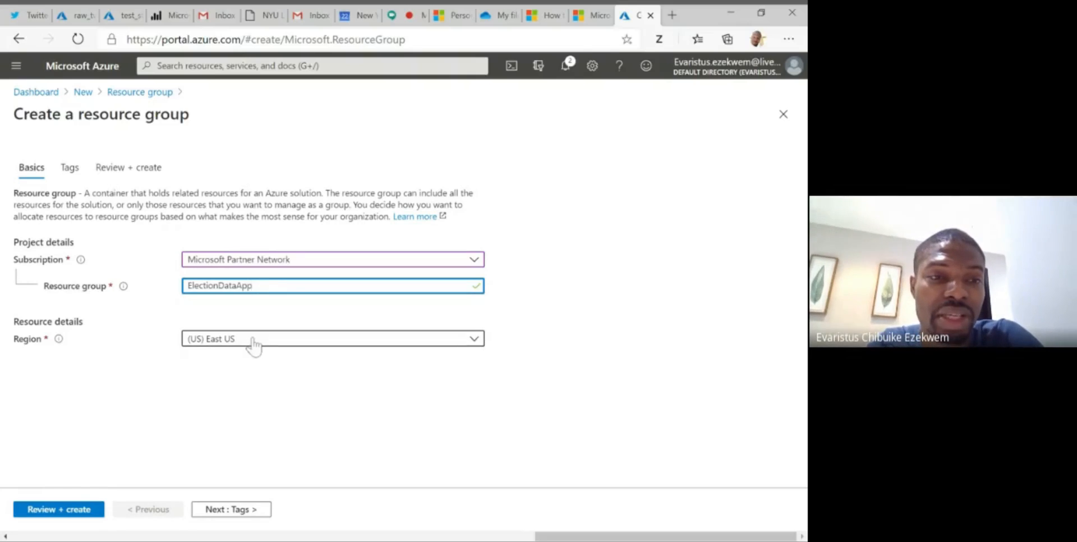
# - Review and create the ElectionDataApp resource group in the East US region, and open its overview
pyautogui.click(54, 512)
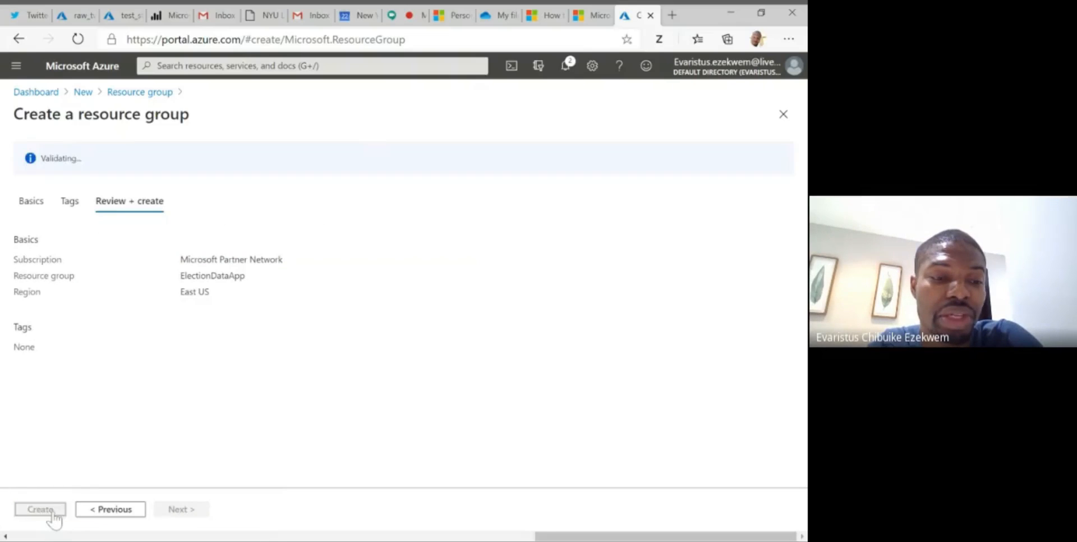
pyautogui.click(40, 509)
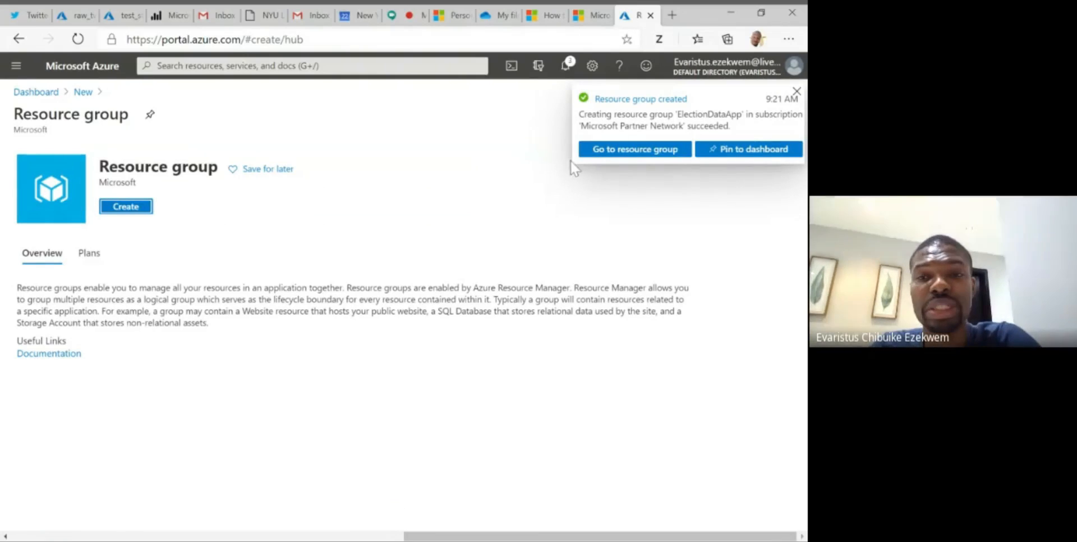
pyautogui.click(650, 160)
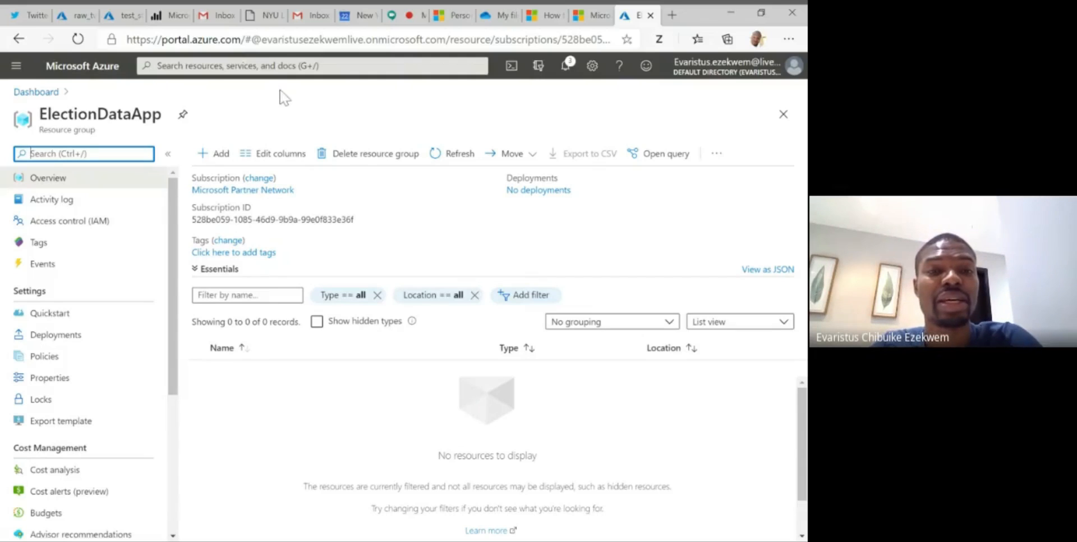
# - Find the Azure Databricks service with a portal-wide search for "azure" and open the form for adding a workspace
pyautogui.click(284, 65)
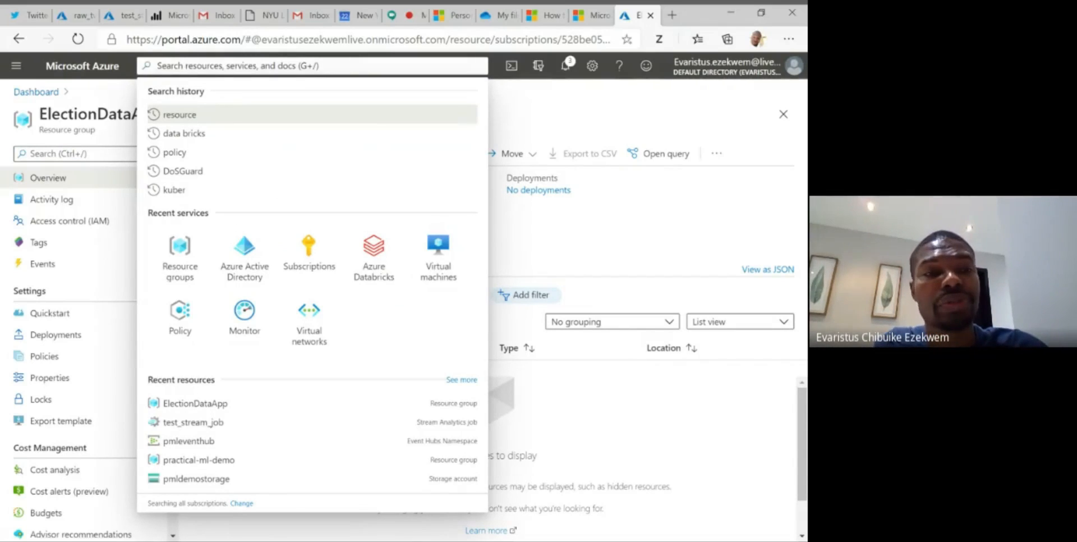
pyautogui.write('a')
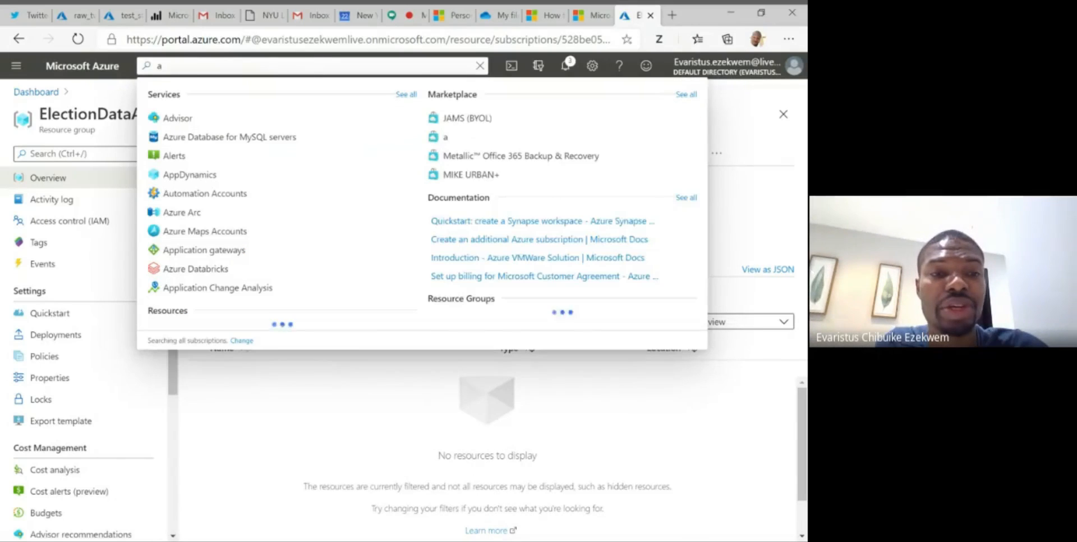
pyautogui.write('zure')
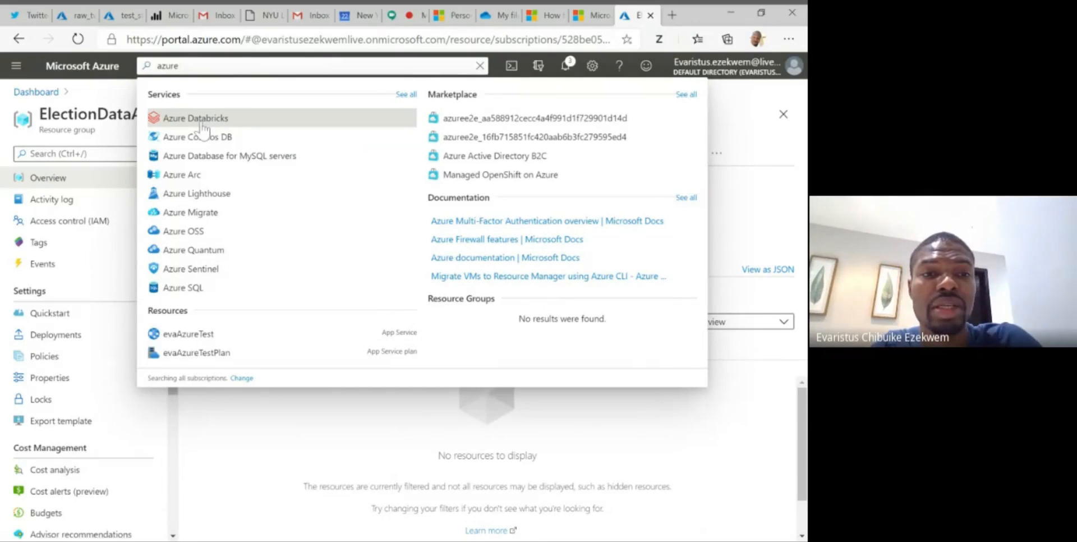
pyautogui.click(202, 125)
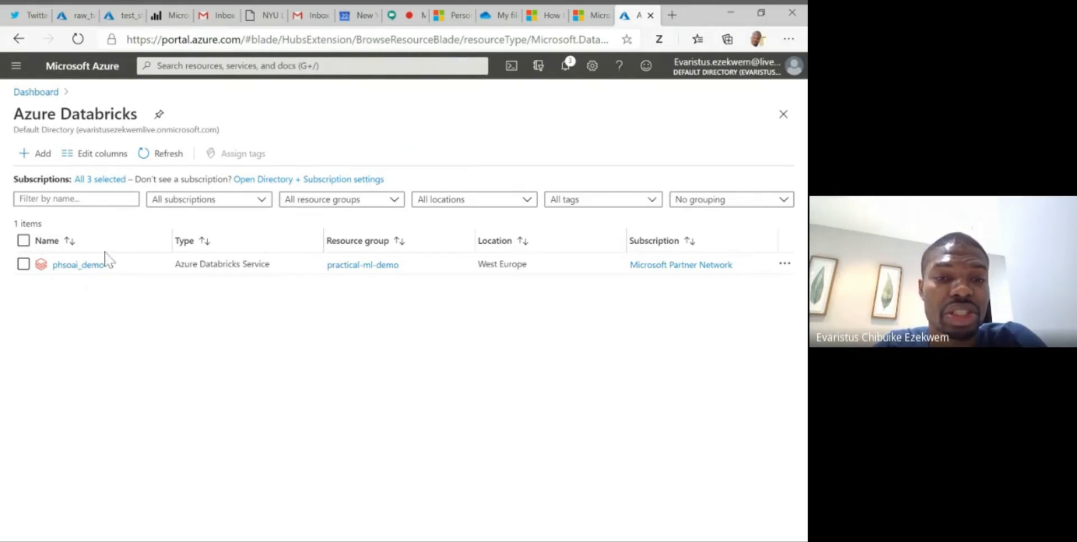
pyautogui.click(39, 154)
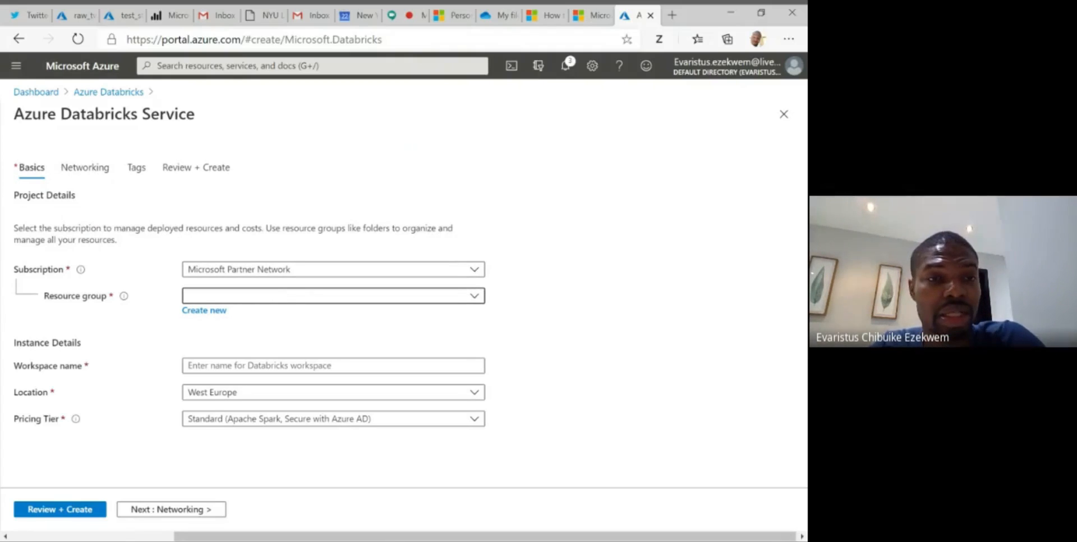
# - Assign the new Databricks workspace to the ElectionDataApp resource group and go to its workspace name field
pyautogui.click(285, 298)
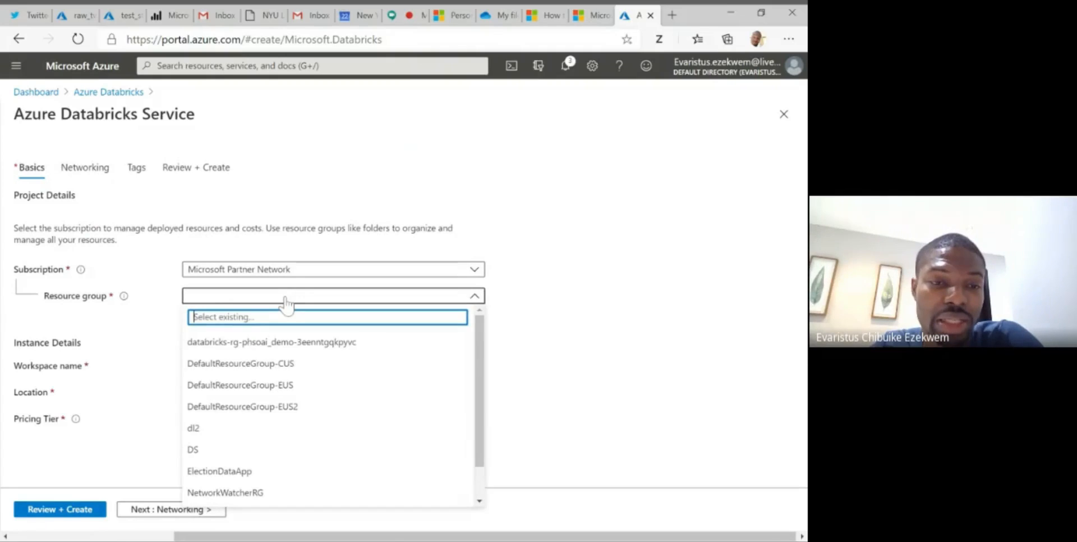
pyautogui.click(224, 477)
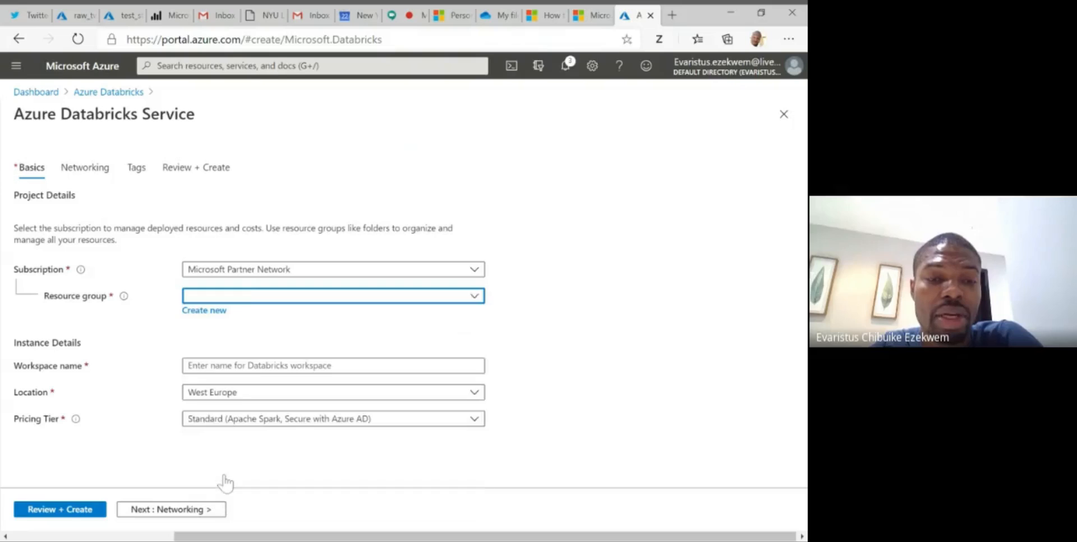
pyautogui.click(258, 366)
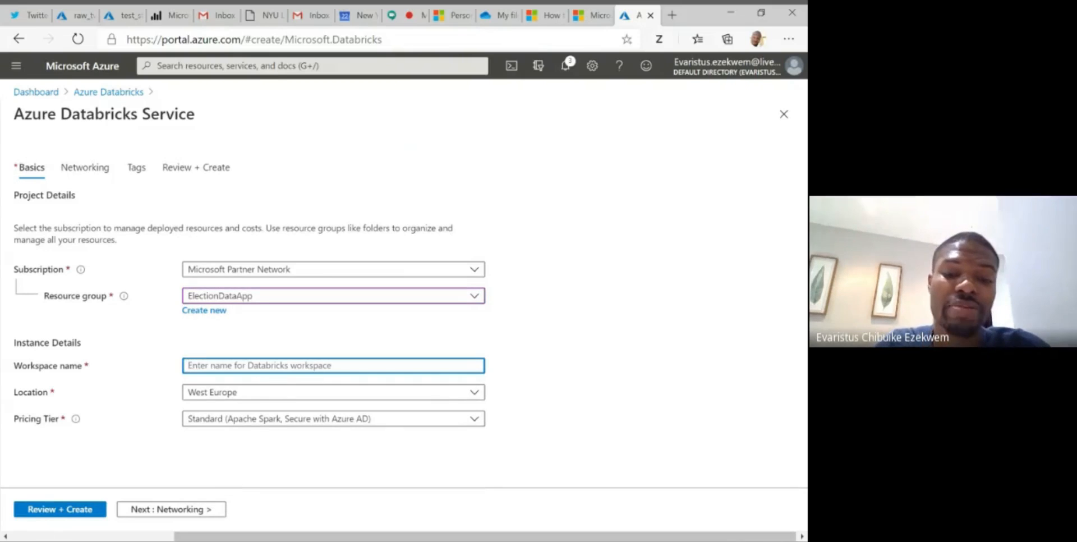
pyautogui.write('elec')
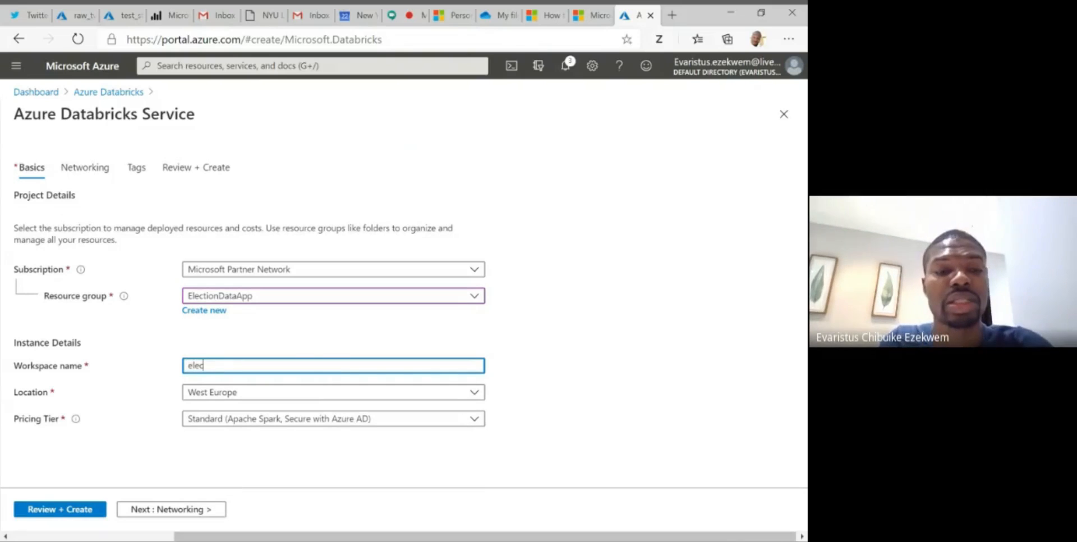
pyautogui.write('tionda')
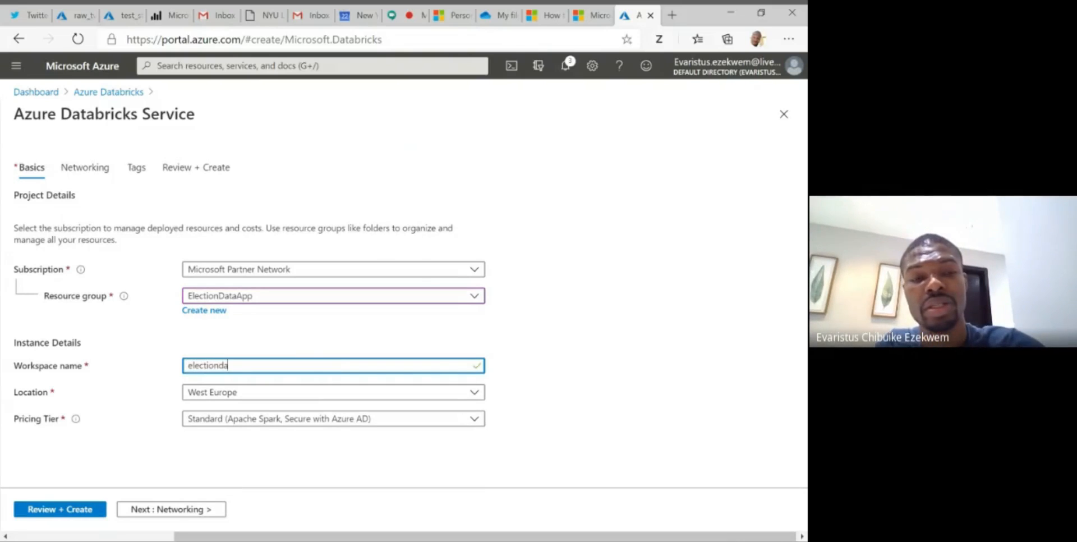
pyautogui.write('ta')
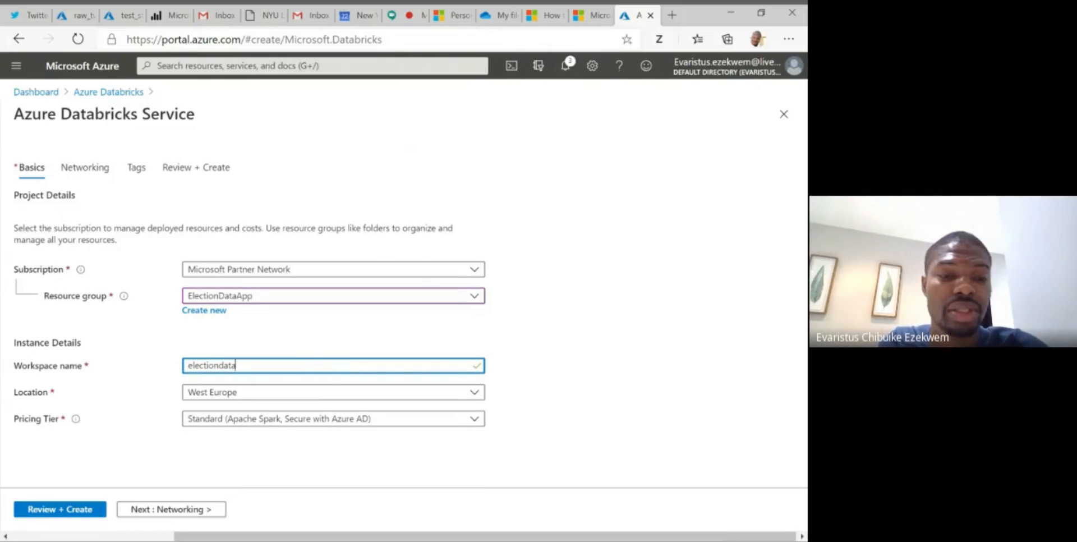
pyautogui.write('ap')
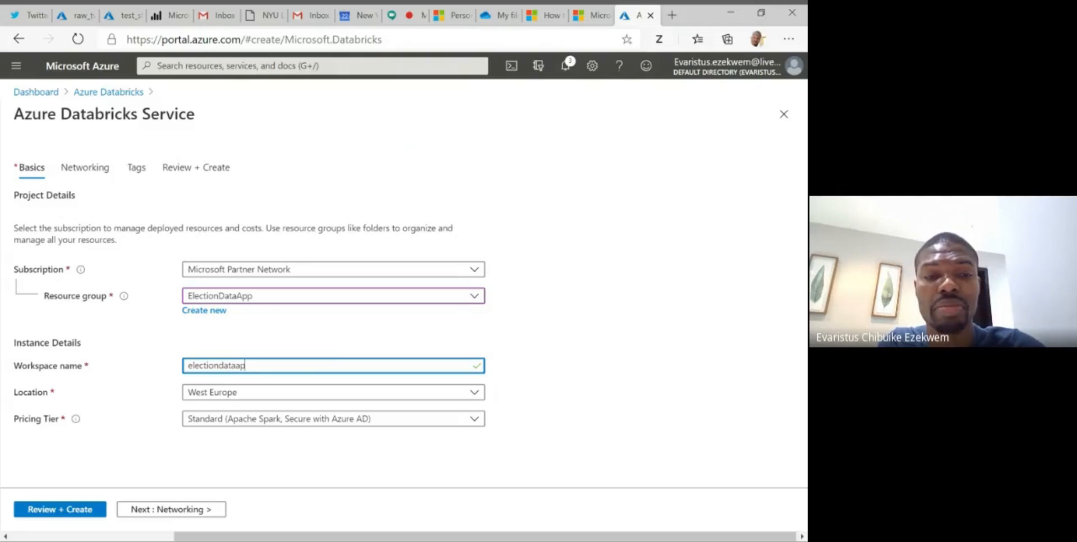
pyautogui.press('BackSpace')
pyautogui.press('BackSpace')
pyautogui.press('BackSpace')
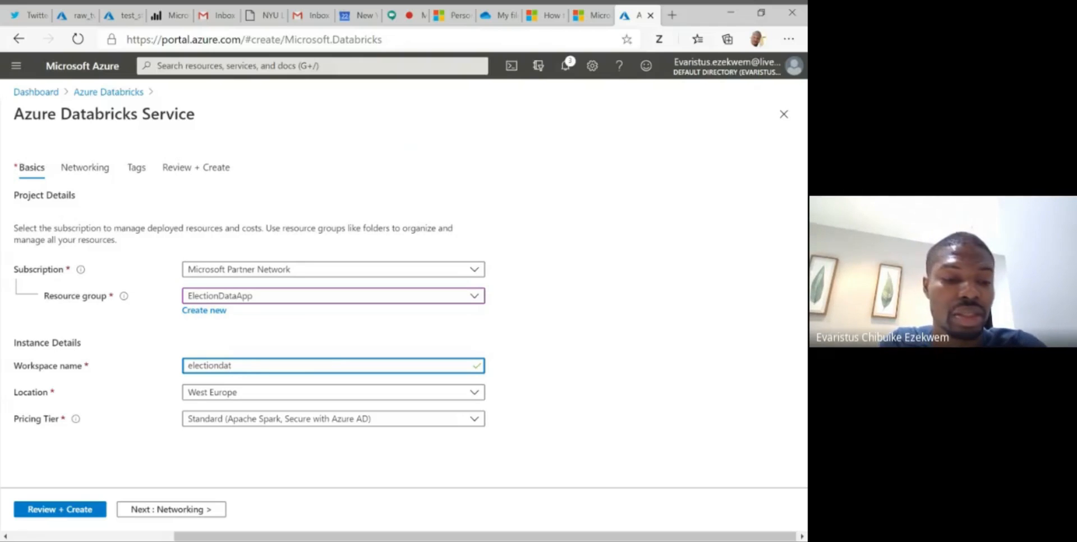
# - Name the Databricks workspace tweetanalyzer, replacing any text already in the name field
pyautogui.hotkey('ctrl', 'a')
pyautogui.write('t')
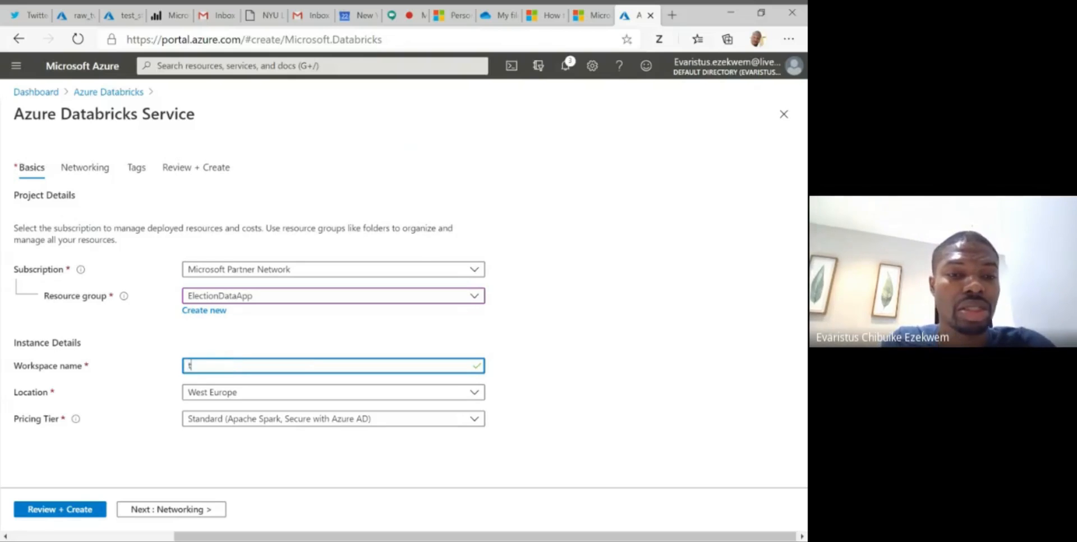
pyautogui.write('weet an')
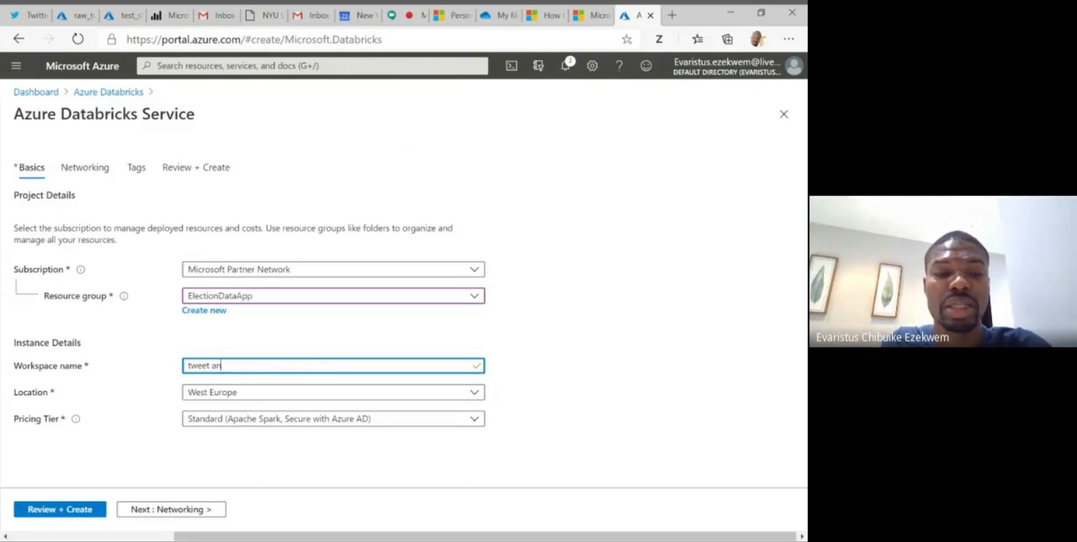
pyautogui.press('BackSpace')
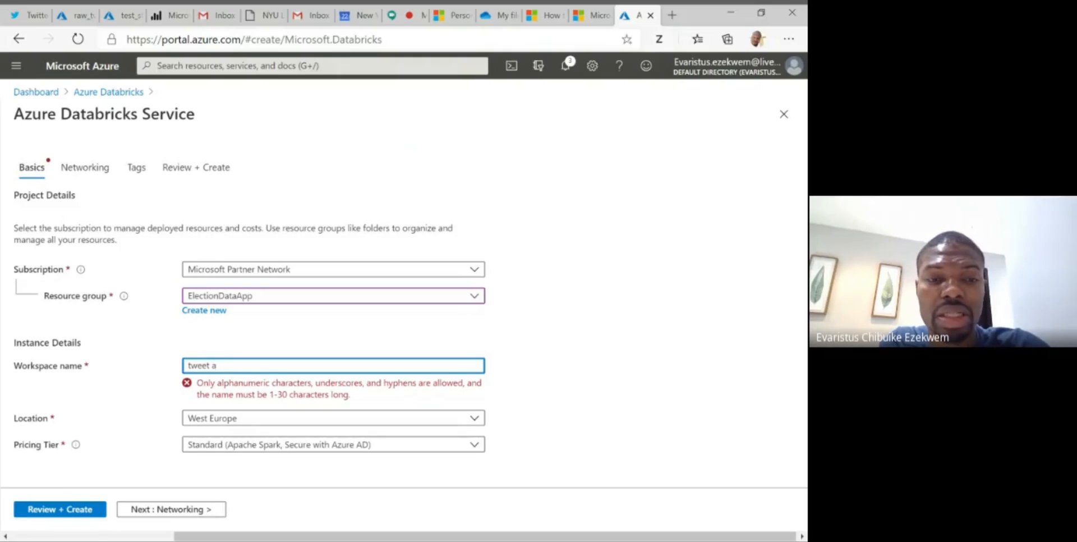
pyautogui.press('BackSpace')
pyautogui.press('BackSpace')
pyautogui.press('BackSpace')
pyautogui.write('analy')
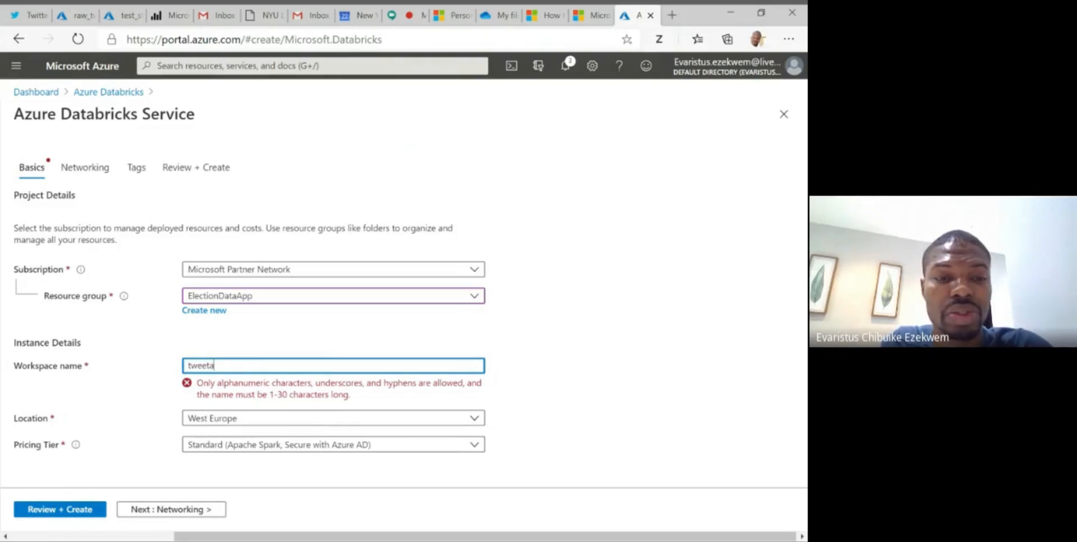
pyautogui.write('zer')
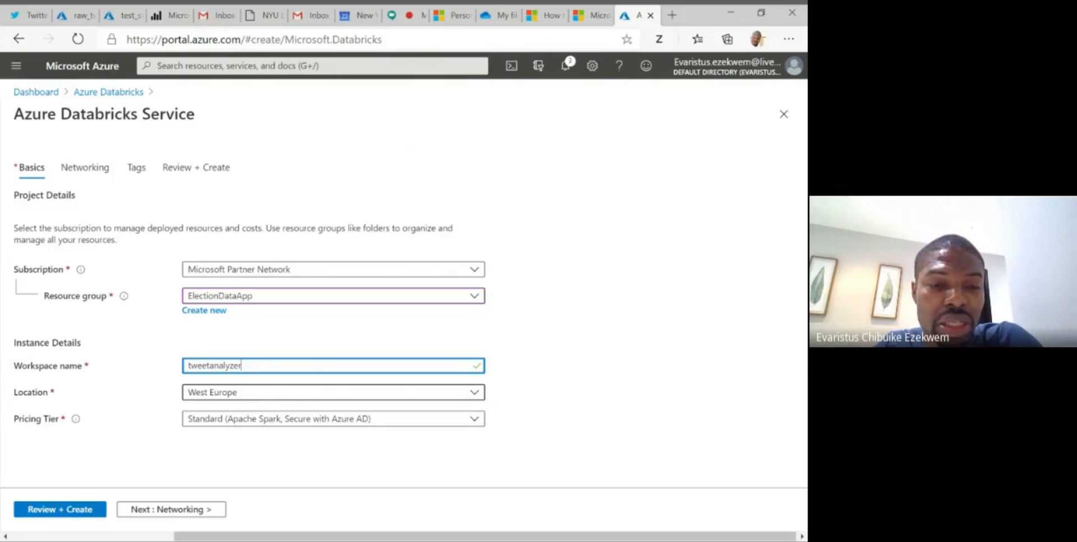
# - Set the workspace's location to East US and validate its configuration on the review summary
pyautogui.click(248, 395)
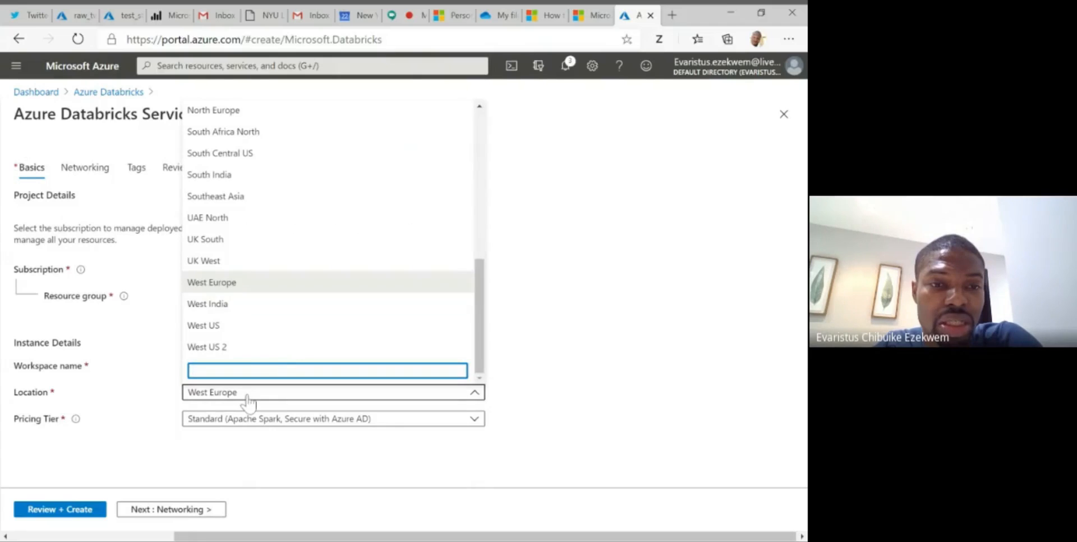
pyautogui.scroll(2, 290, 243)
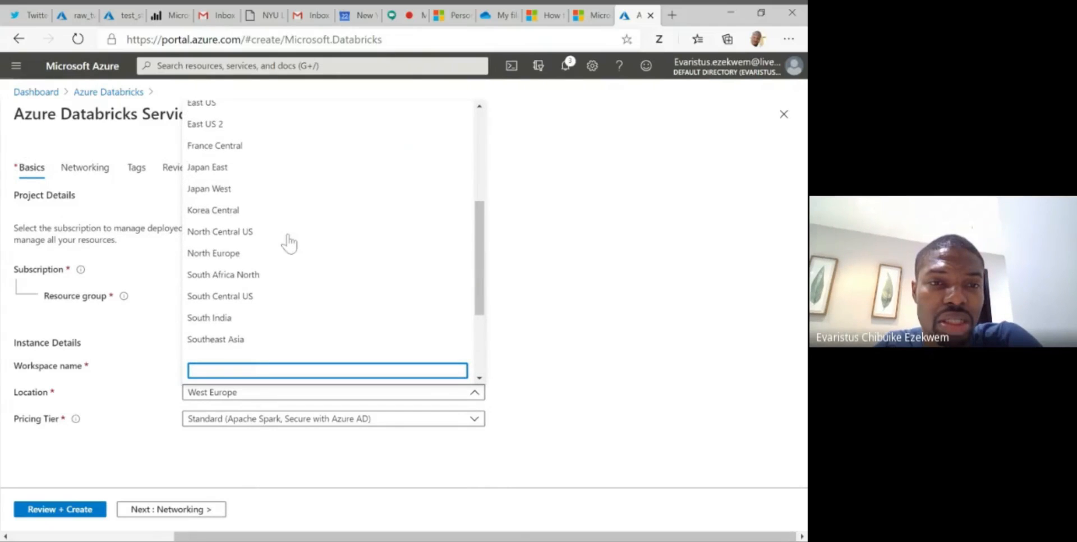
pyautogui.scroll(4, 288, 241)
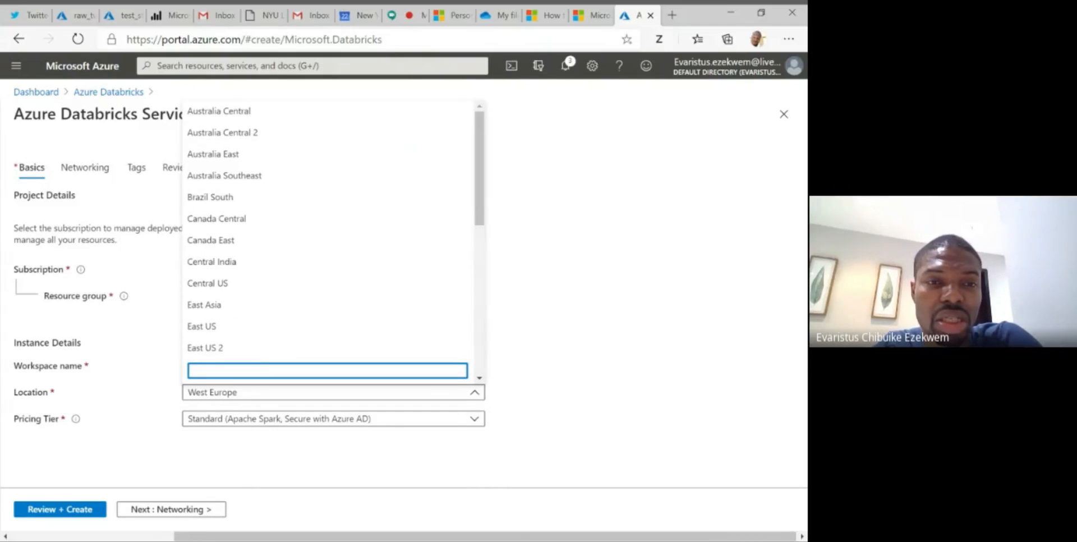
pyautogui.click(223, 330)
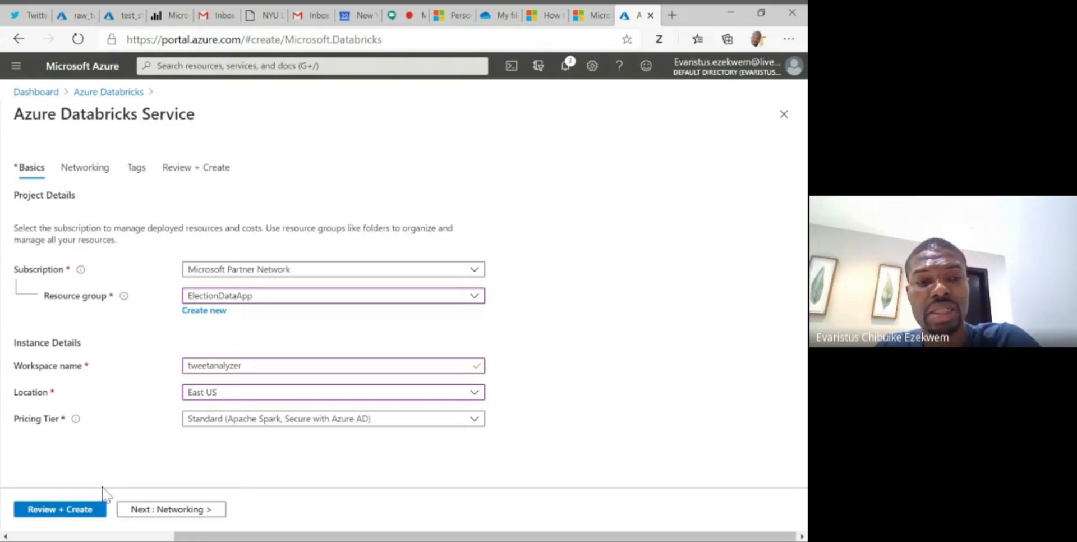
pyautogui.click(59, 512)
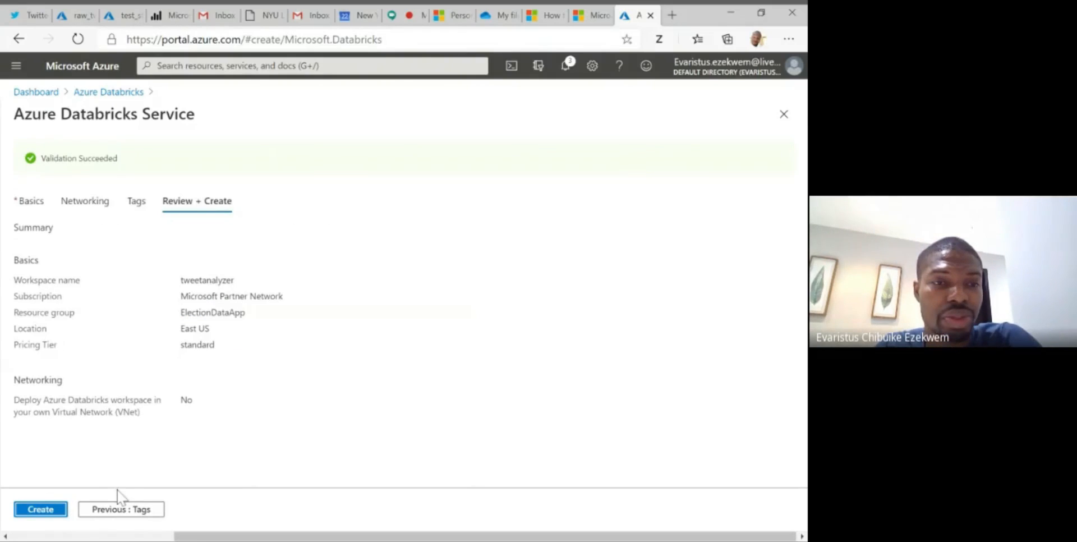
# - View the workspace's networking option and add a tag named Department with the value Campaign
pyautogui.click(95, 203)
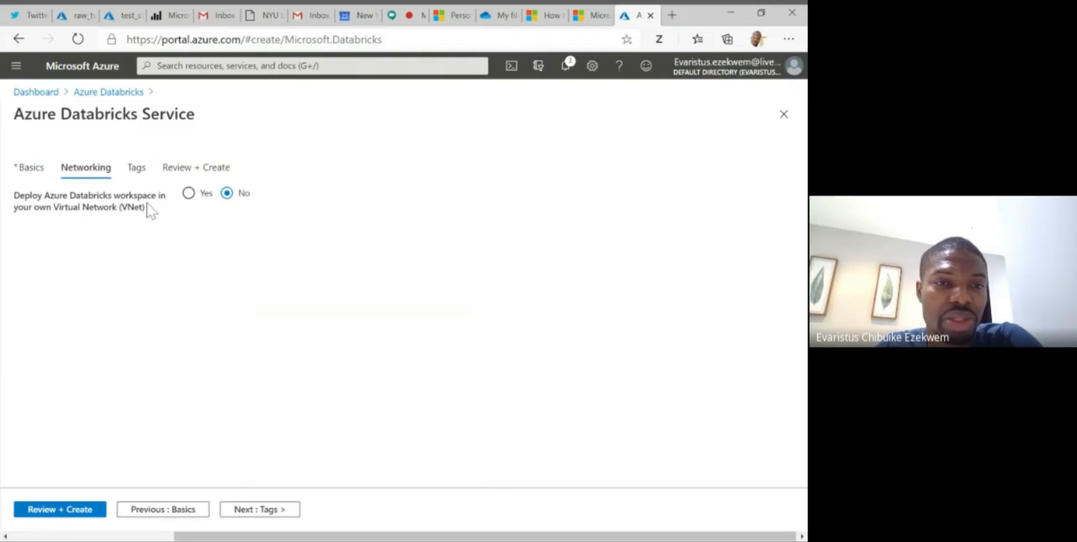
pyautogui.click(137, 175)
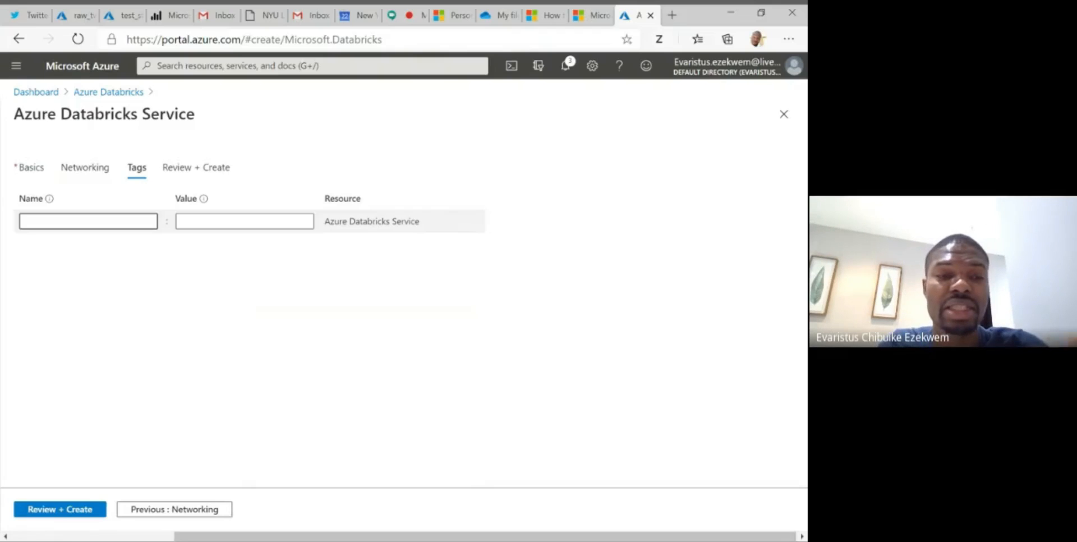
pyautogui.click(88, 221)
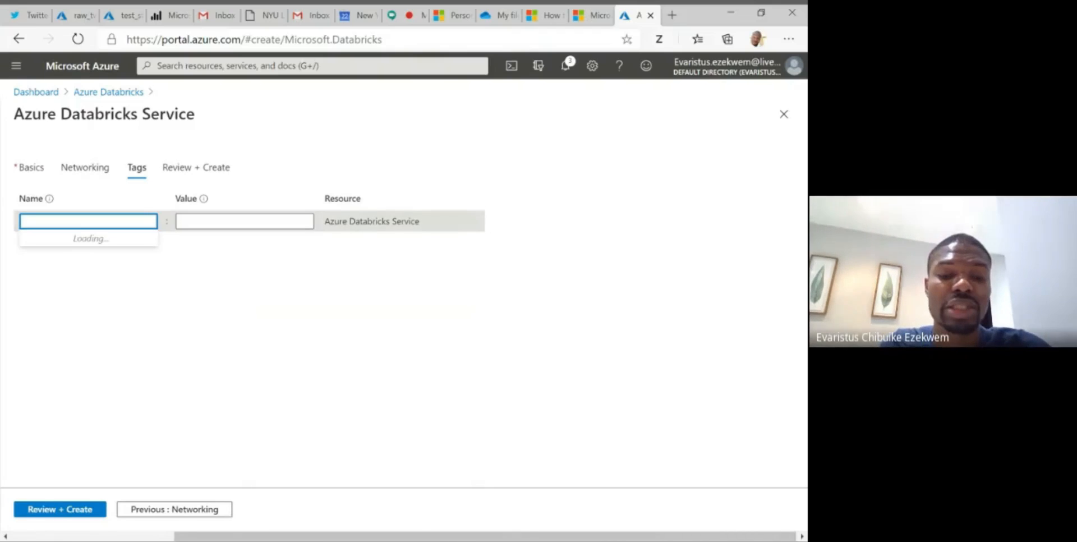
pyautogui.write('d')
pyautogui.press('BackSpace')
pyautogui.write('De')
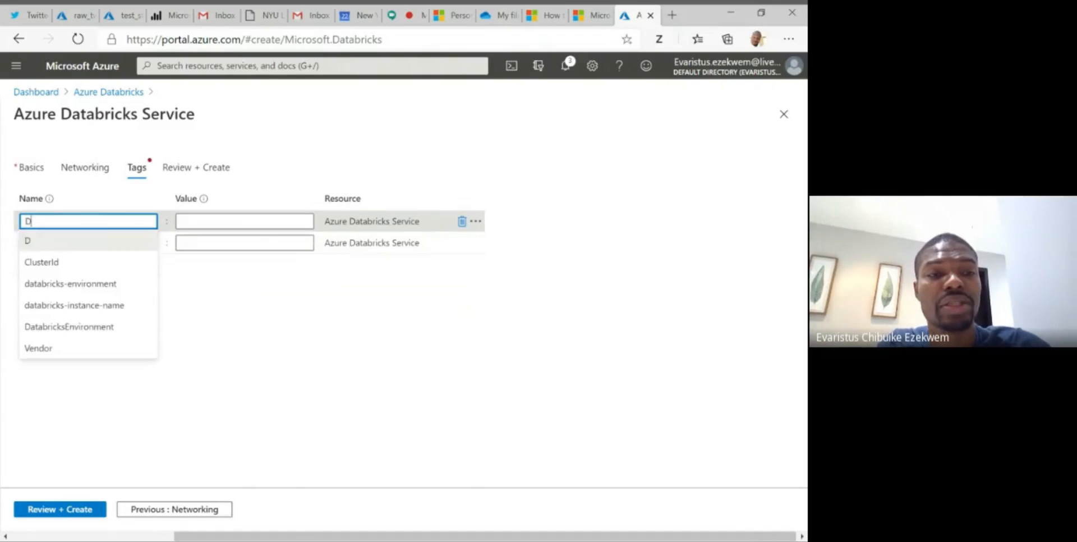
pyautogui.write('tment')
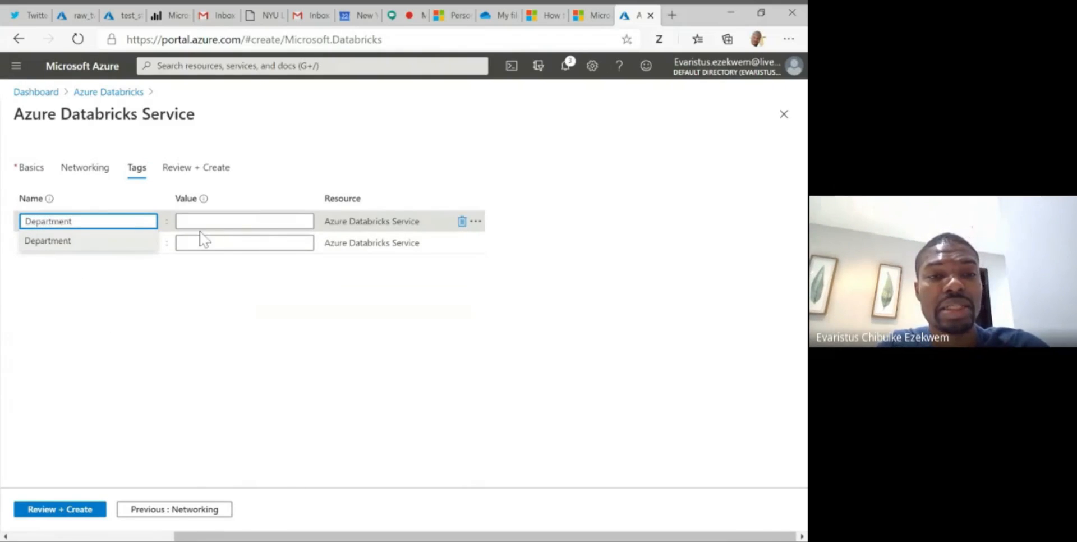
pyautogui.press('Tab')
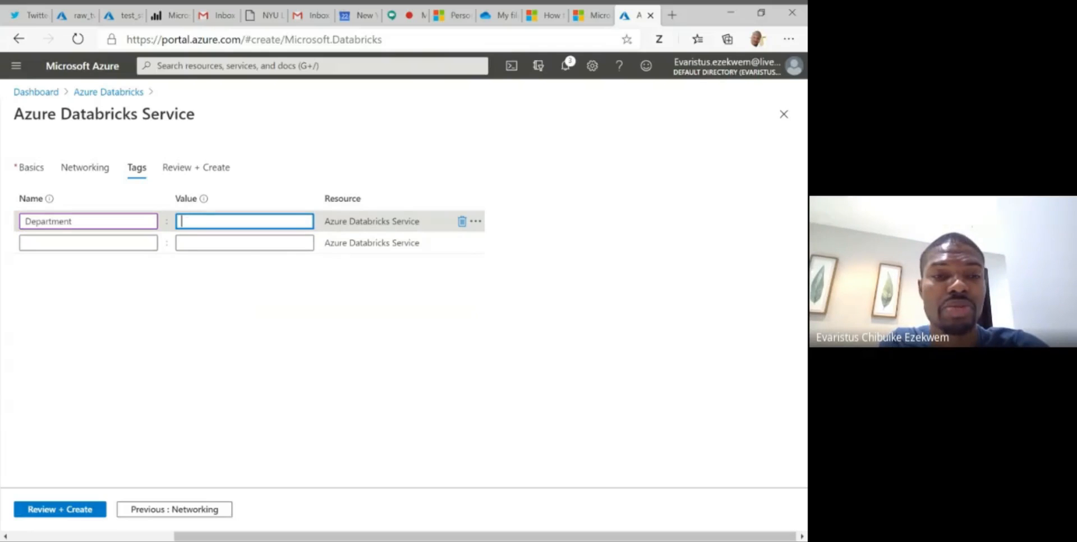
pyautogui.write('Campa')
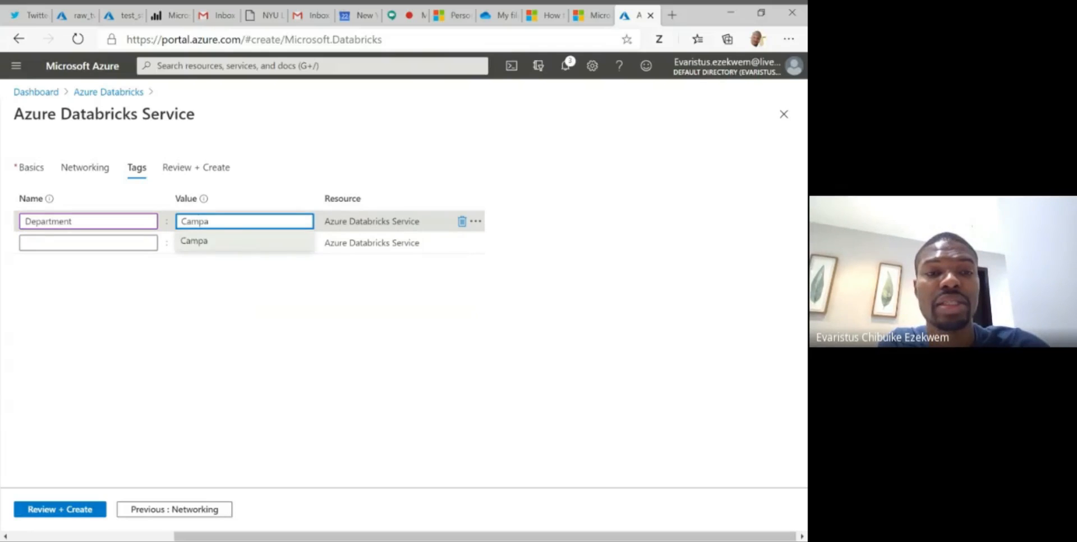
pyautogui.write('ign')
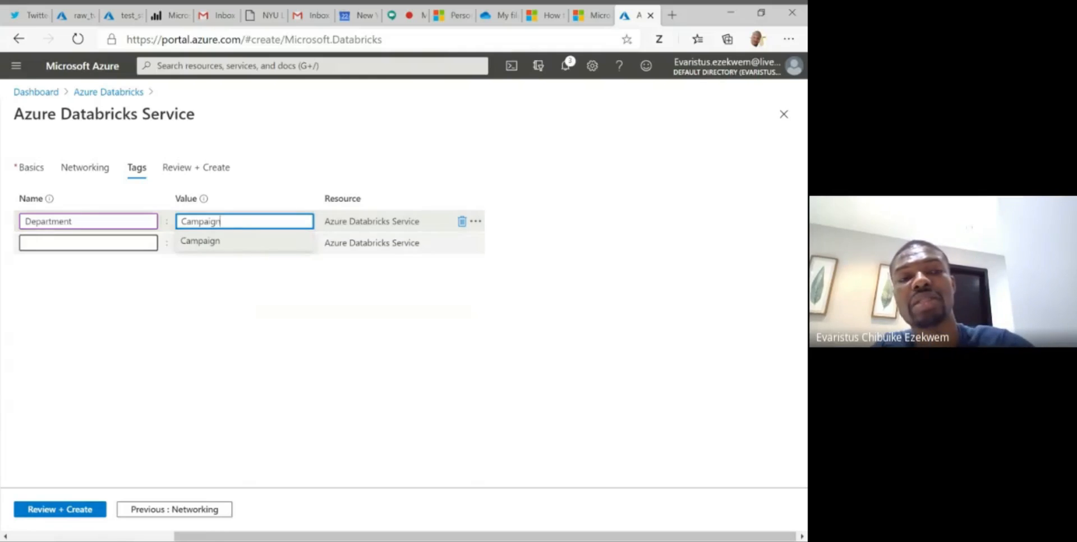
pyautogui.press('Tab')
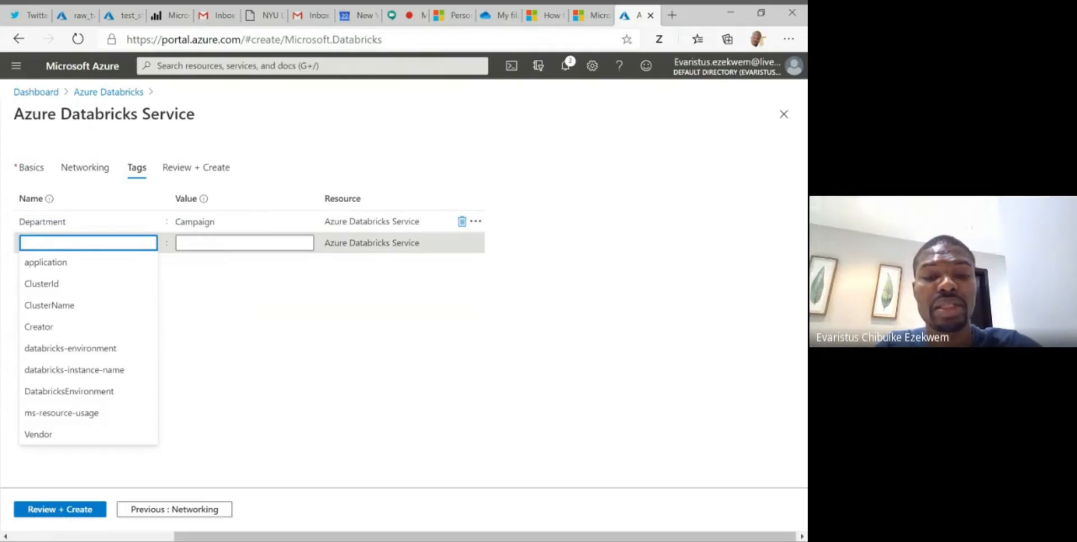
# - Add a second tag named Envirnoment with the value Production to the Databricks workspace
pyautogui.write('Envirnon')
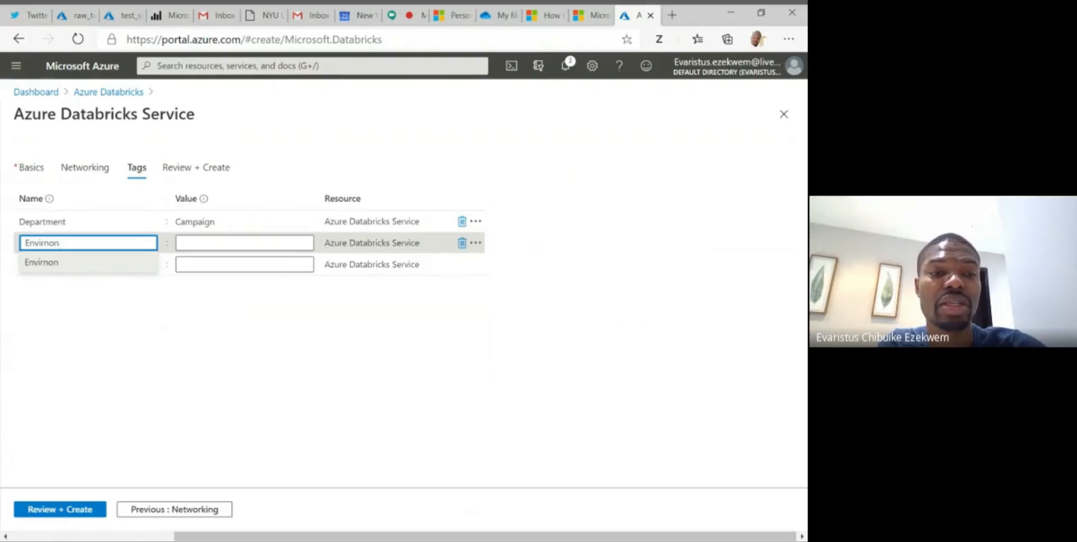
pyautogui.press('BackSpace')
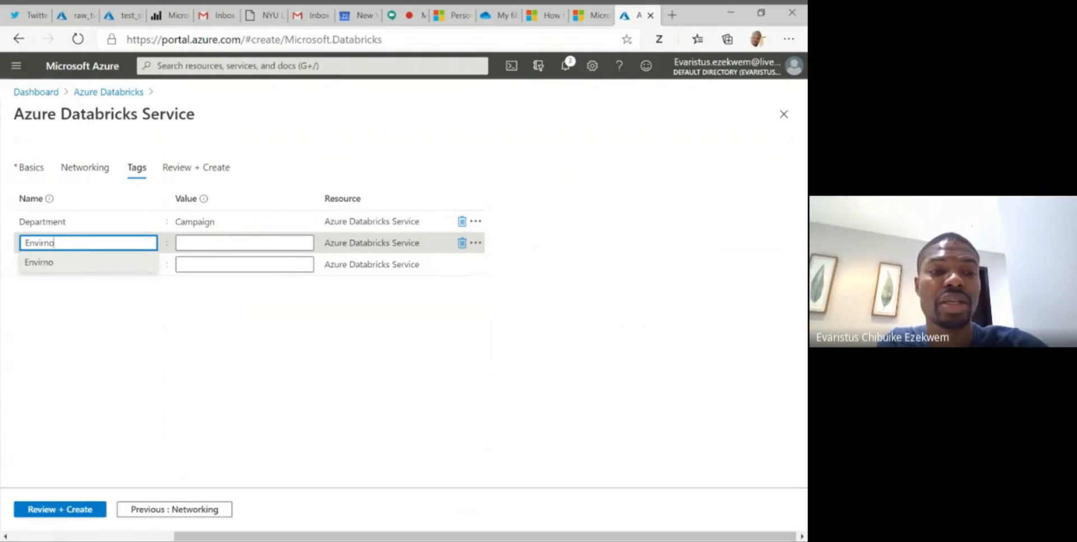
pyautogui.write('ment')
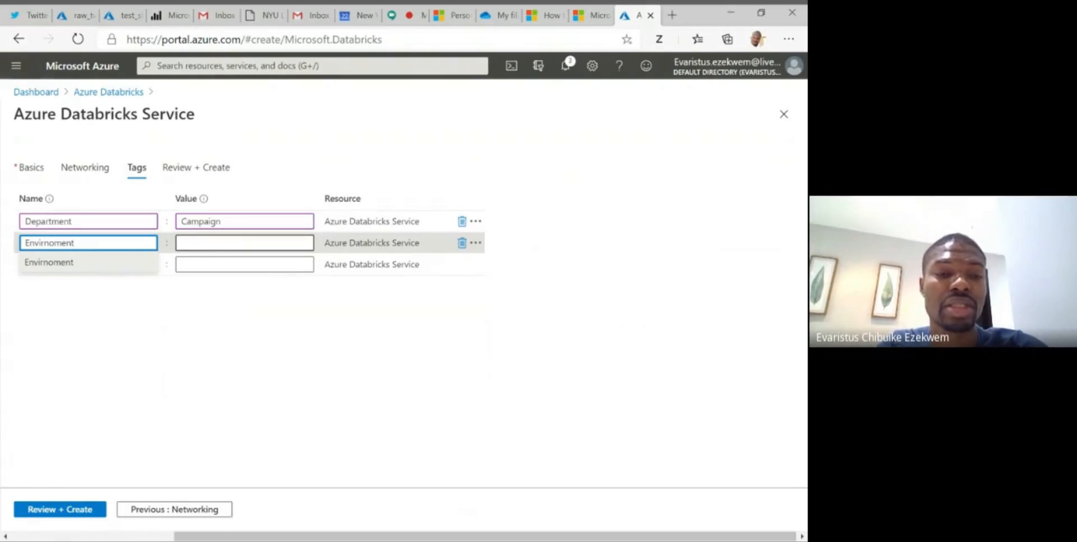
pyautogui.click(245, 243)
pyautogui.write('Prod')
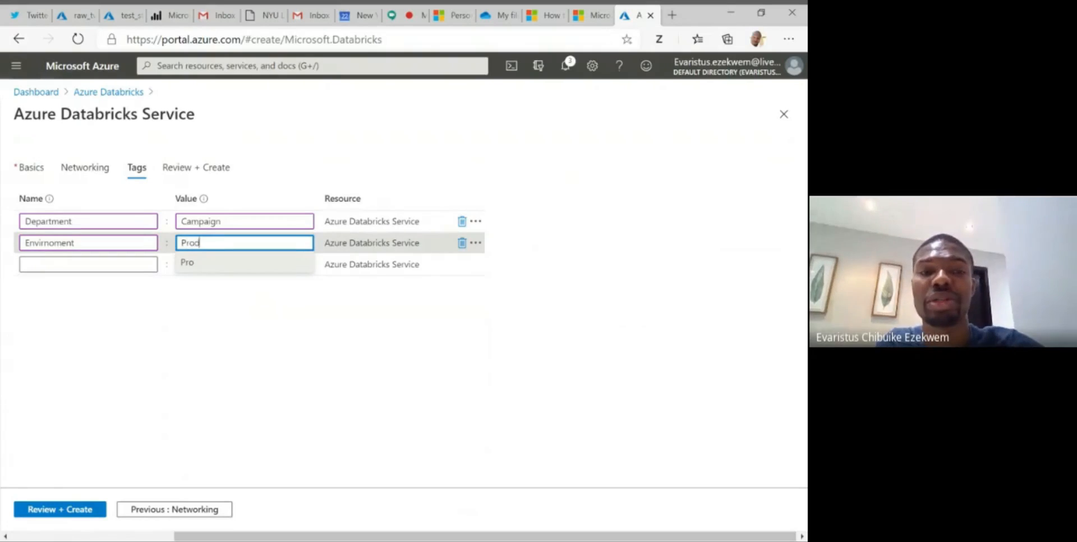
pyautogui.write('uction')
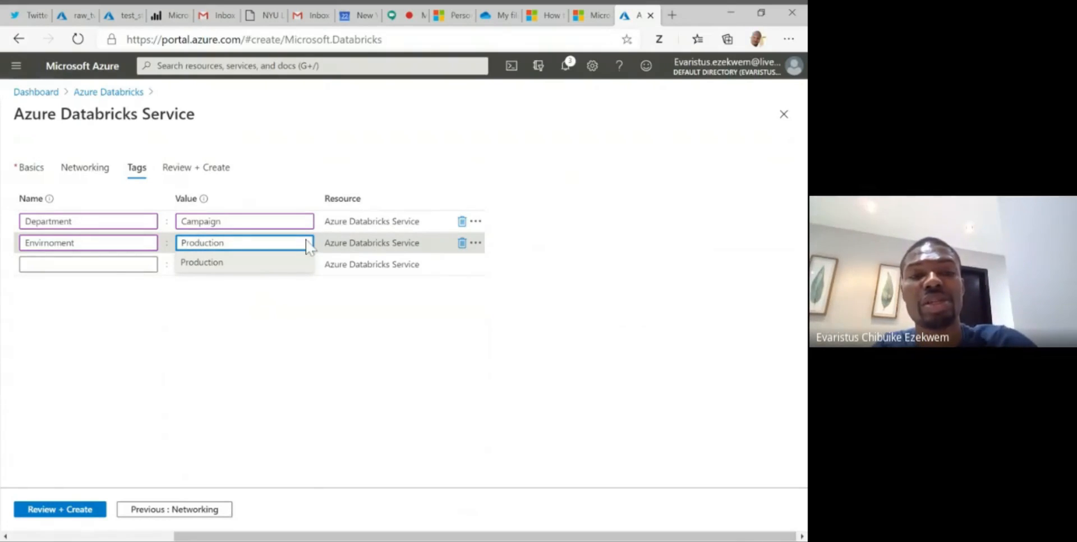
pyautogui.click(308, 359)
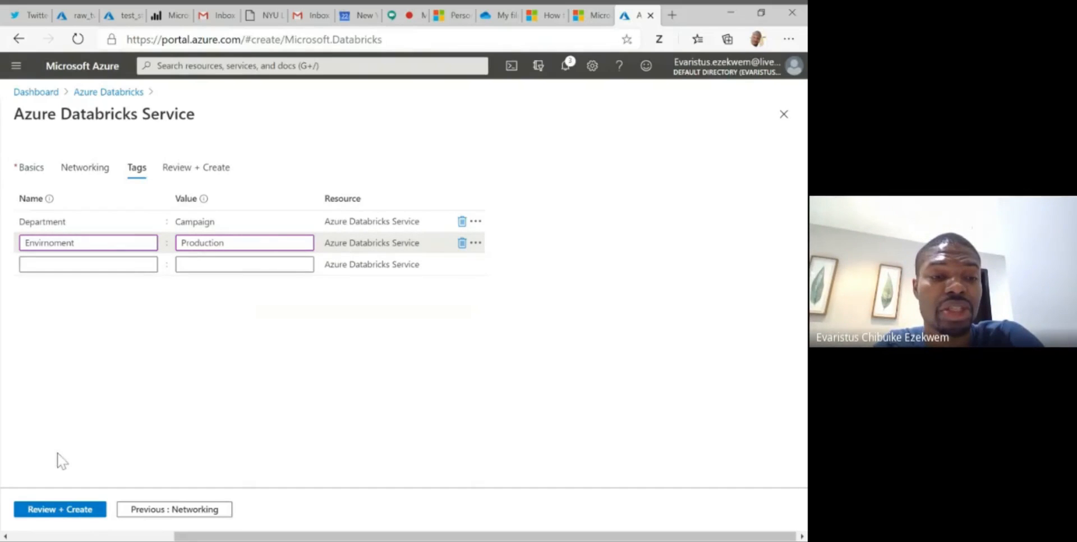
# - Review and create the tweetanalyzer workspace, and launch it from its resource page once deployed
pyautogui.click(43, 511)
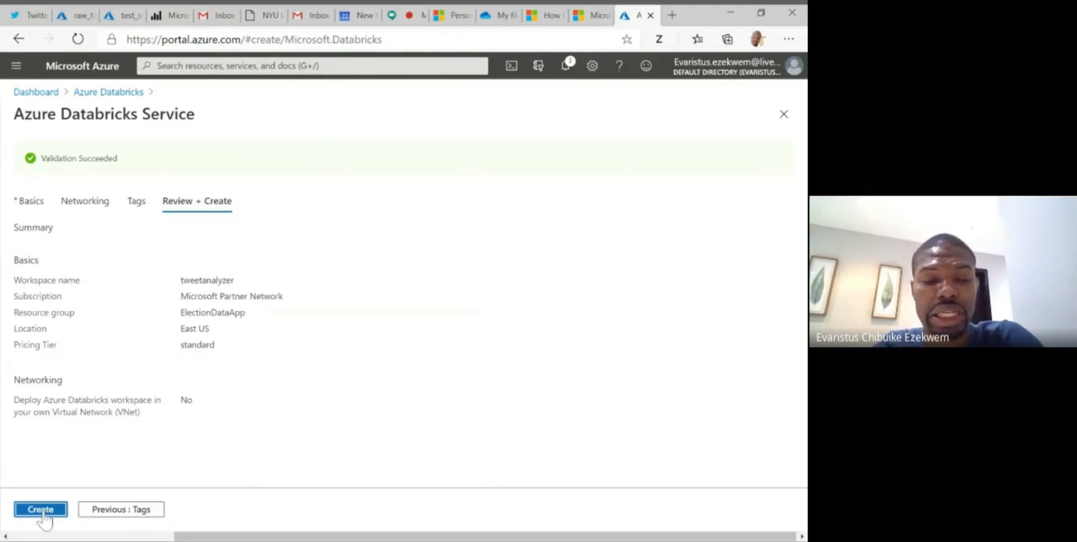
pyautogui.click(43, 512)
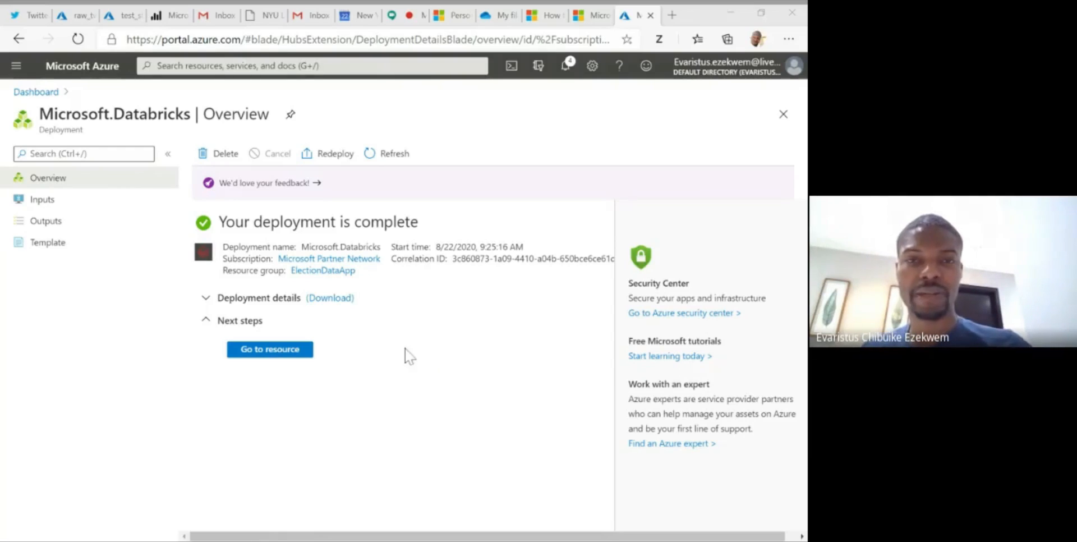
pyautogui.click(276, 353)
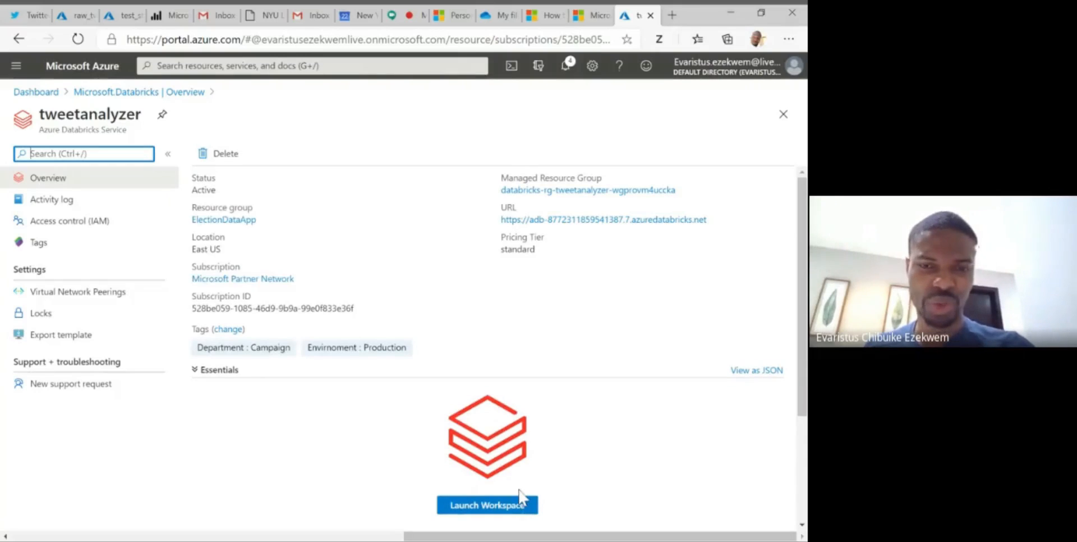
pyautogui.click(490, 507)
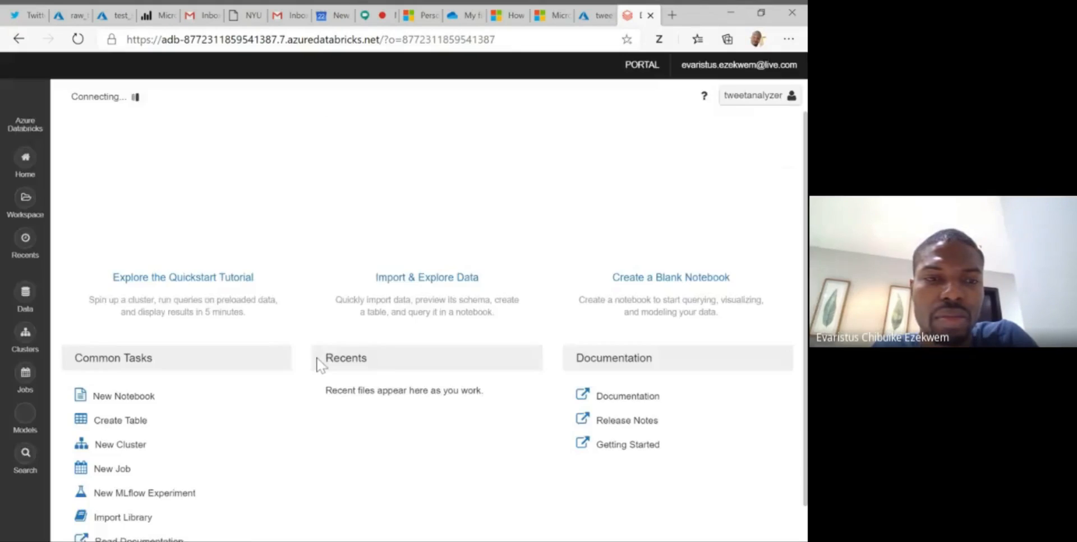
# - Look over the Databricks start page and begin a new cluster named tweetcluster
pyautogui.scroll(-1, 288, 321)
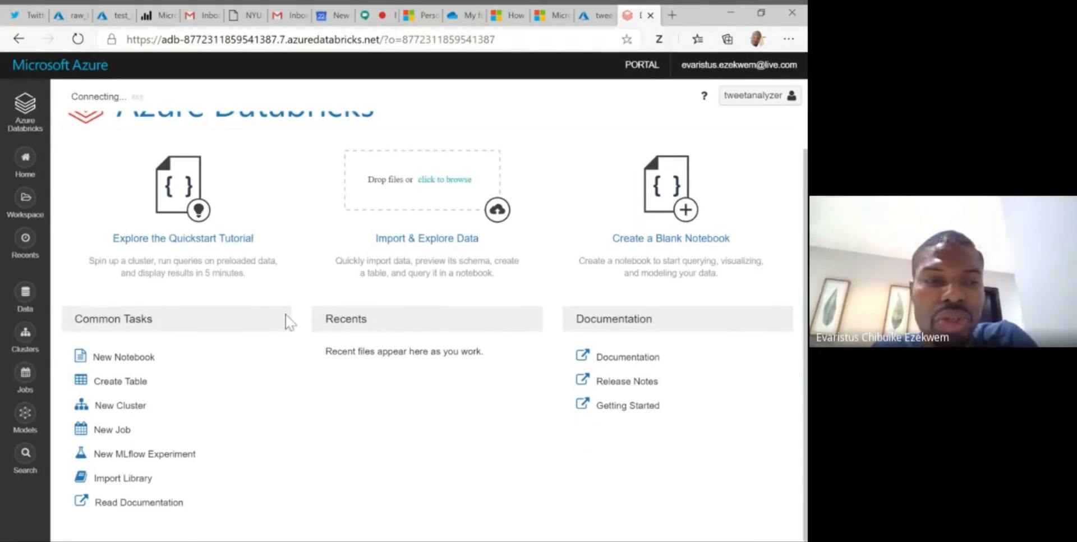
pyautogui.scroll(1, 287, 321)
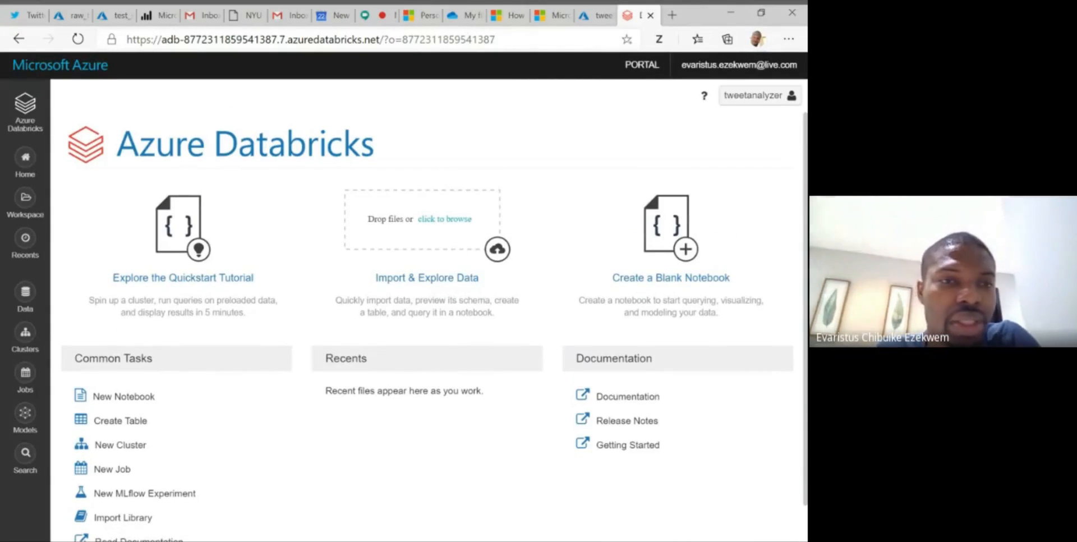
pyautogui.scroll(-1, 185, 381)
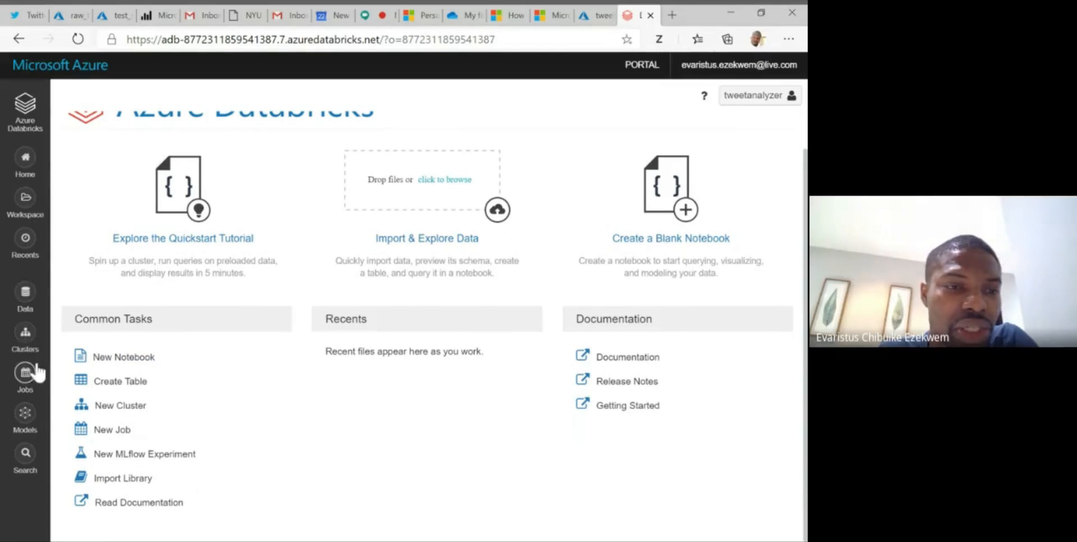
pyautogui.click(26, 336)
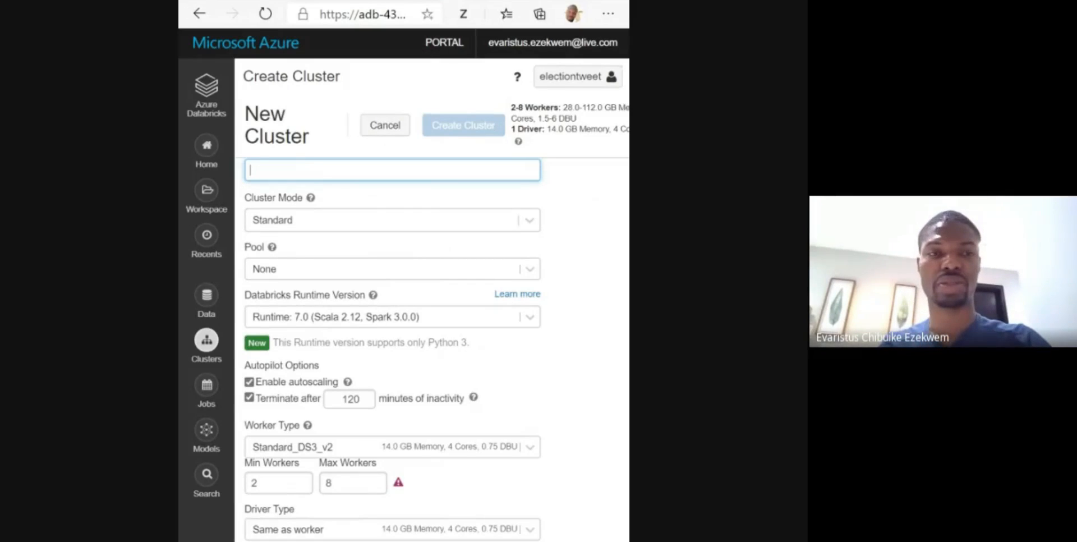
pyautogui.write('tweet')
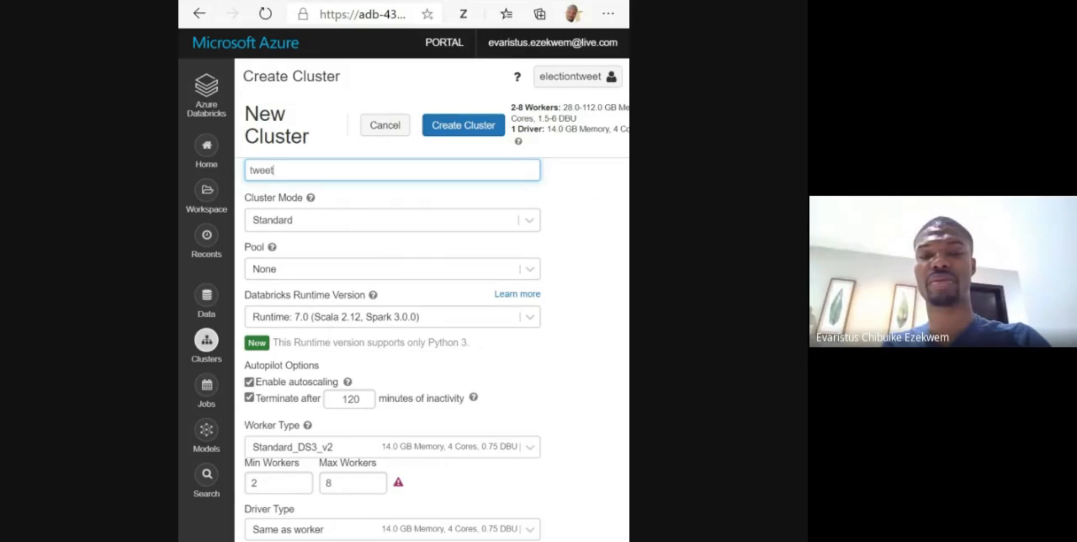
pyautogui.write('cluster')
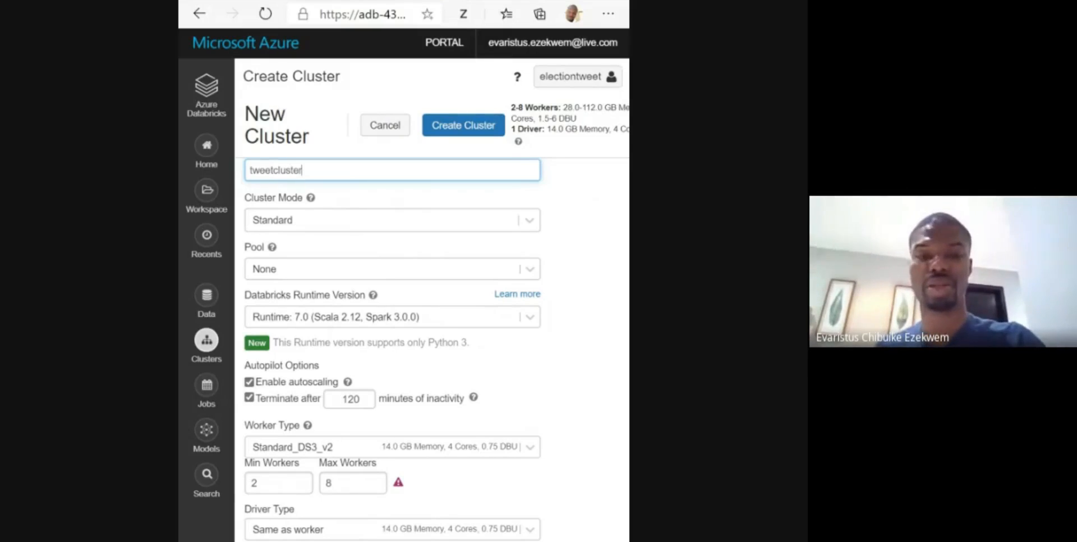
# - Set the cluster's Databricks runtime version to 6.4 (Scala 2.11, Spark 2.4.5)
pyautogui.click(359, 317)
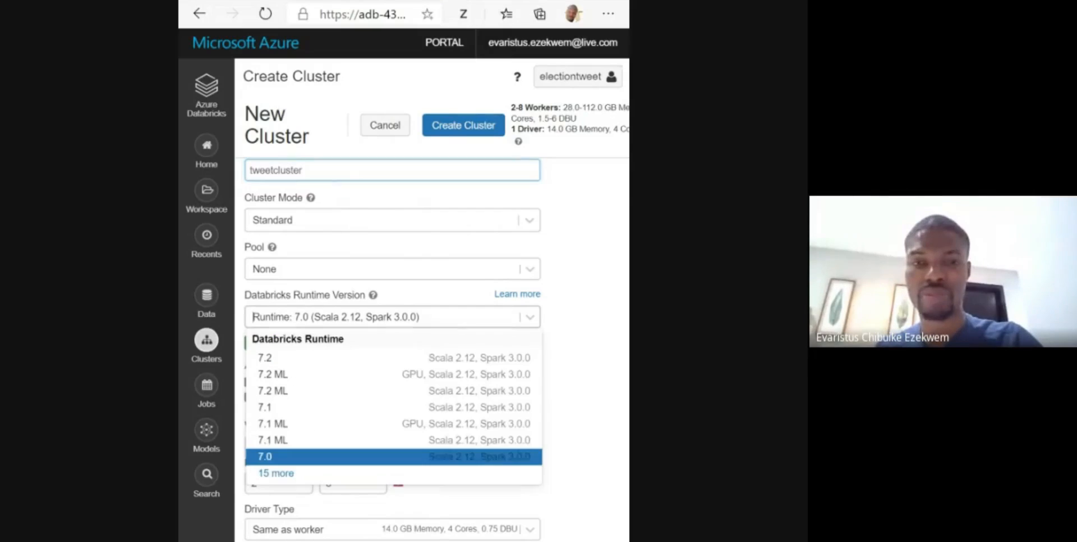
pyautogui.click(276, 475)
pyautogui.scroll(-2, 337, 482)
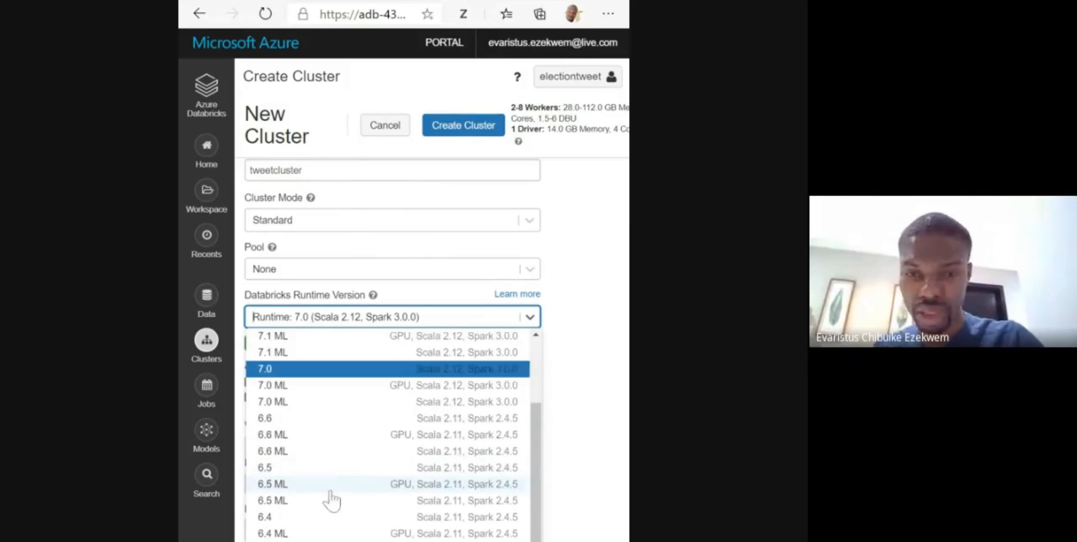
pyautogui.click(307, 518)
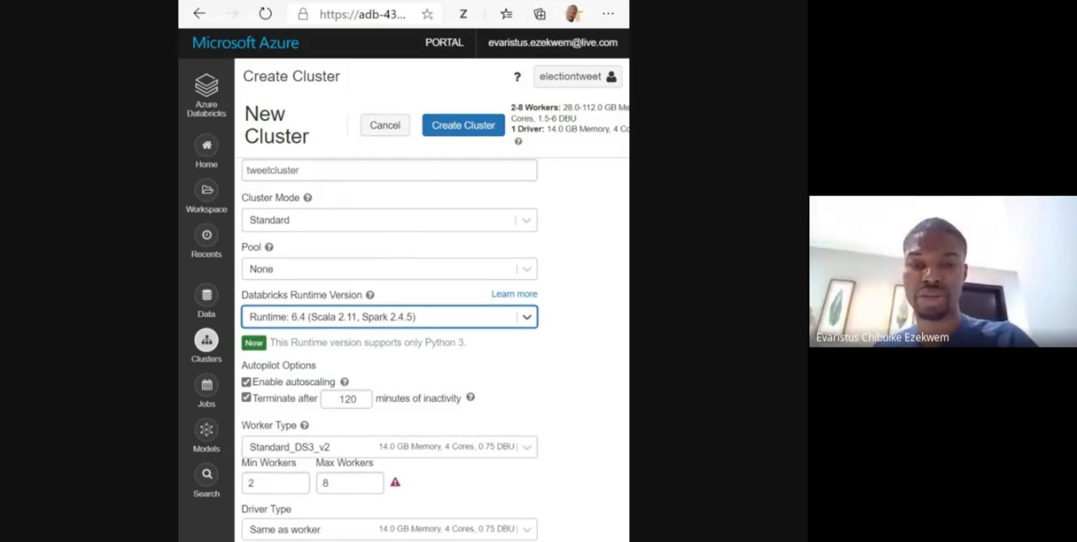
# - Set the cluster's maximum number of workers to 2
pyautogui.scroll(-1, 466, 436)
pyautogui.moveTo(399, 464)
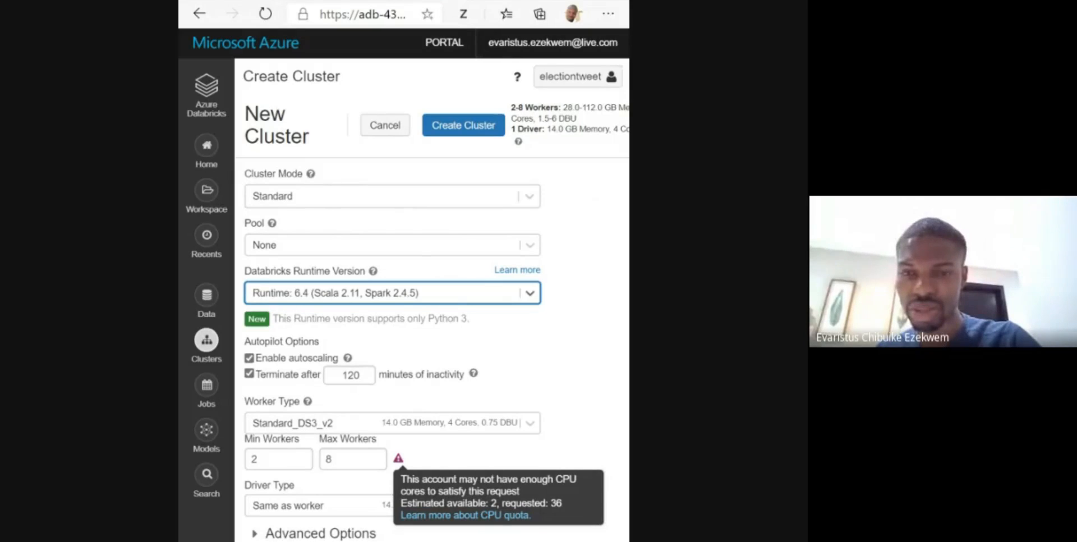
pyautogui.click(373, 452)
pyautogui.press('BackSpace')
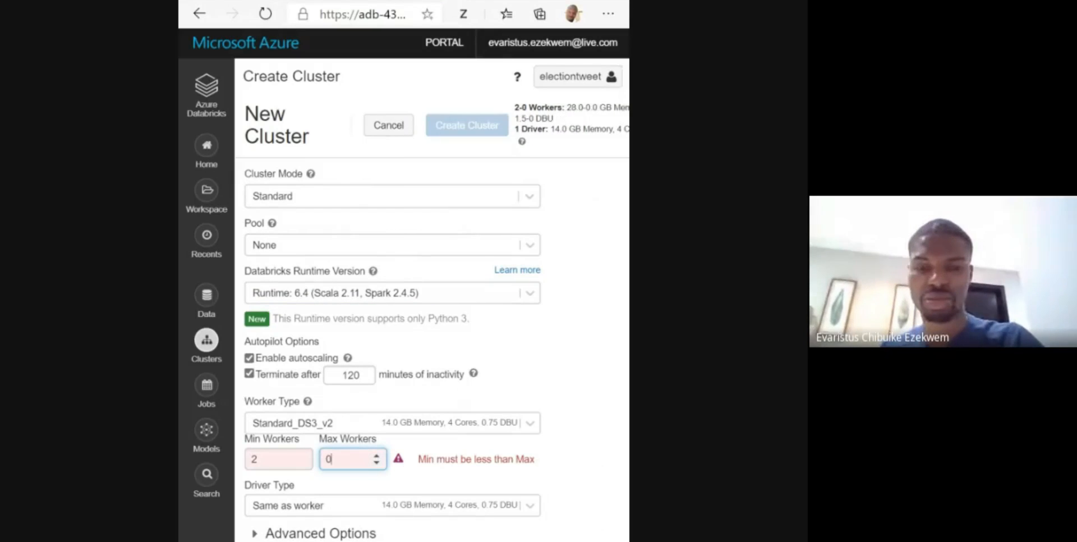
pyautogui.write('2')
pyautogui.press('BackSpace')
pyautogui.write('2')
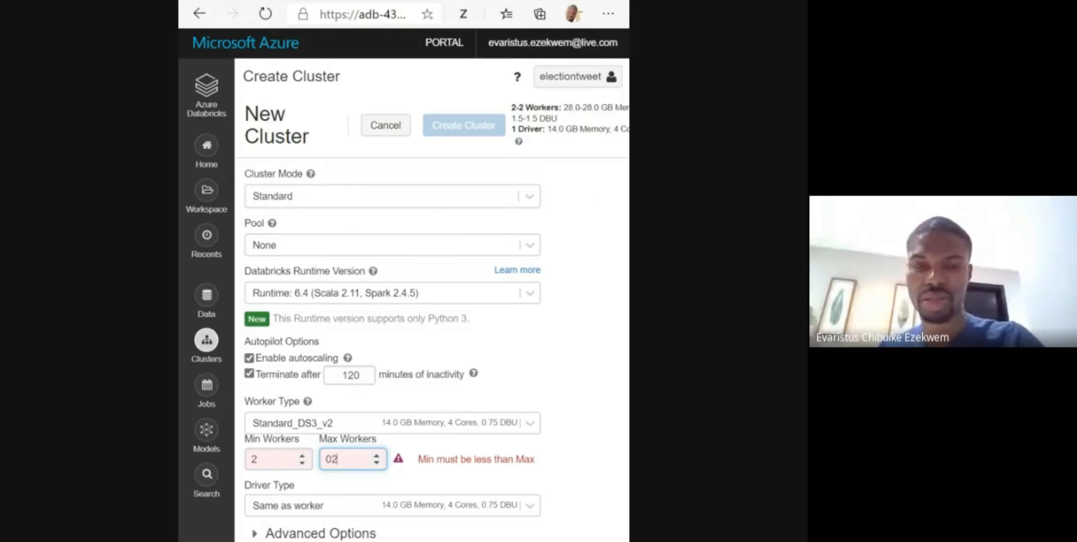
# - Set the cluster's minimum number of workers to 1 and enlarge the browser window to show the full form
pyautogui.click(271, 459)
pyautogui.press('BackSpace')
pyautogui.write('1')
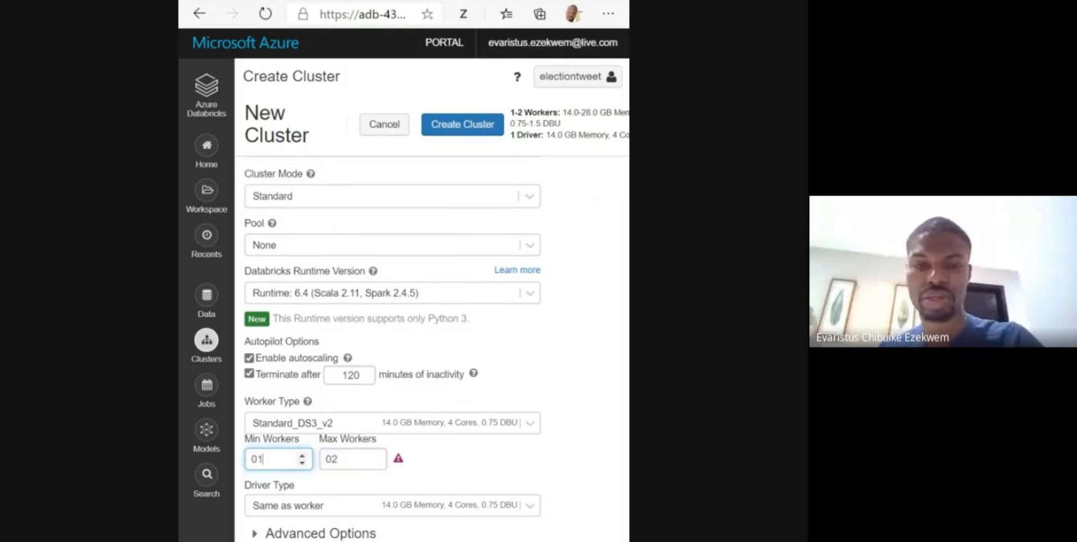
pyautogui.press('Tab')
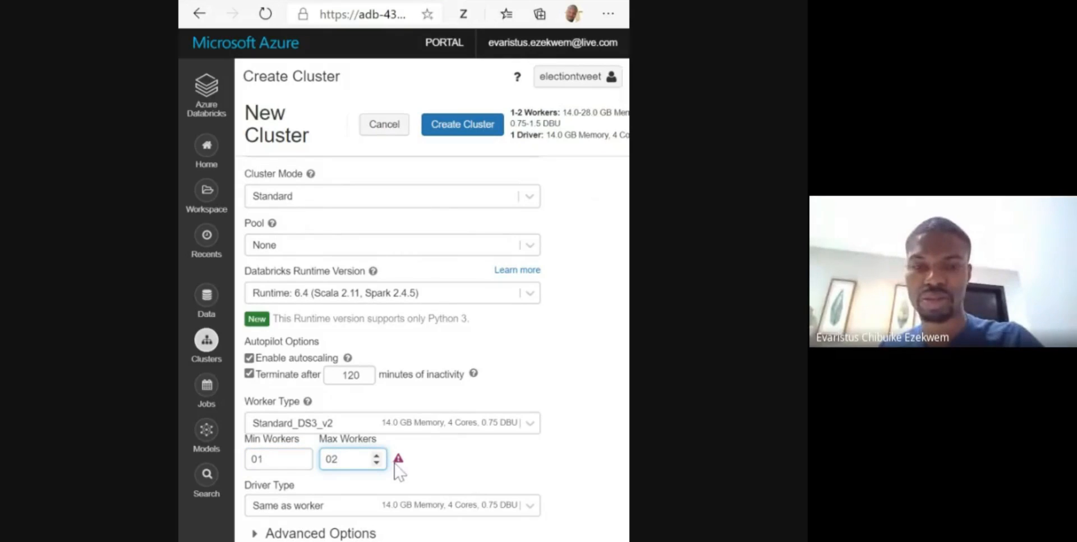
pyautogui.click(398, 467)
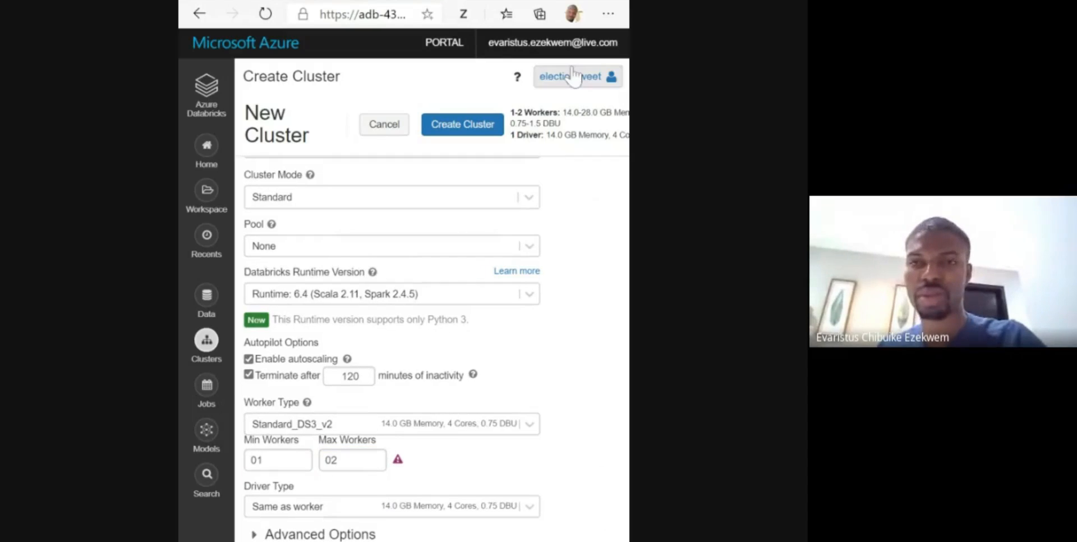
pyautogui.click(577, 1)
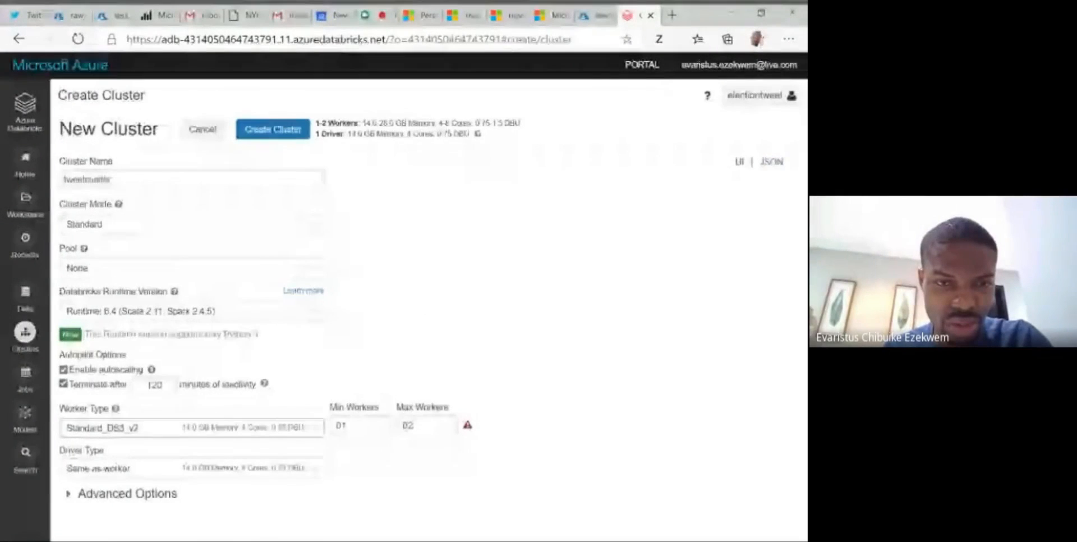
# - Change the cluster's worker type to the general purpose HDD option Standard_D3_v2
pyautogui.click(191, 427)
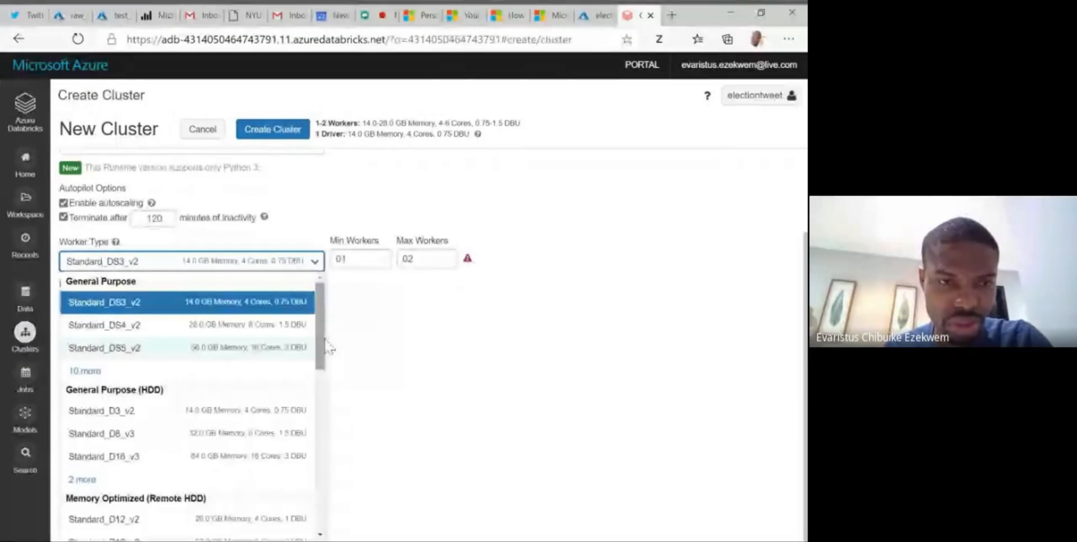
pyautogui.click(253, 418)
pyautogui.click(356, 426)
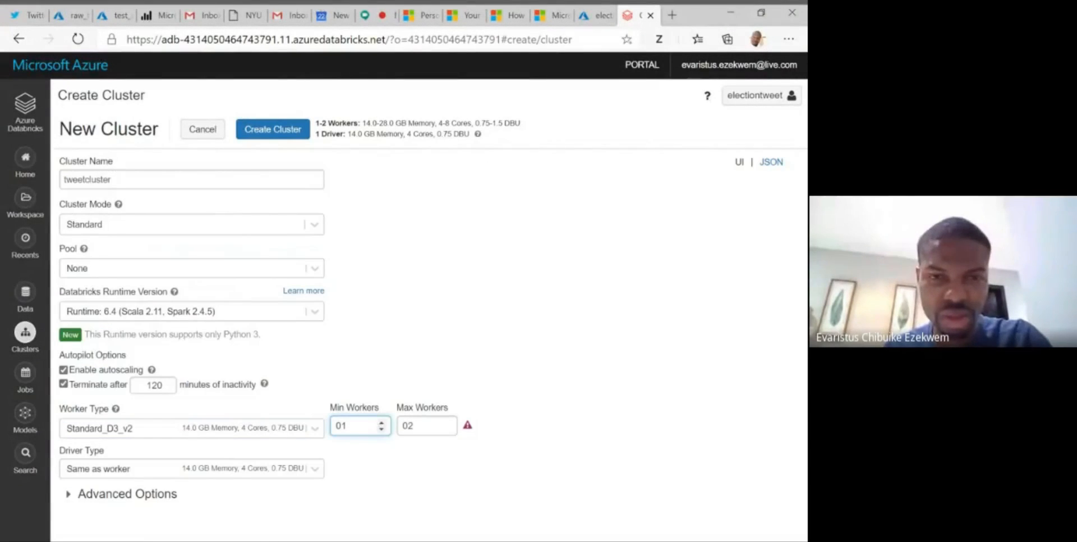
# - Try a maximum of 1 worker for the cluster, and set the maximum back to 2
pyautogui.click(431, 427)
pyautogui.click(450, 431)
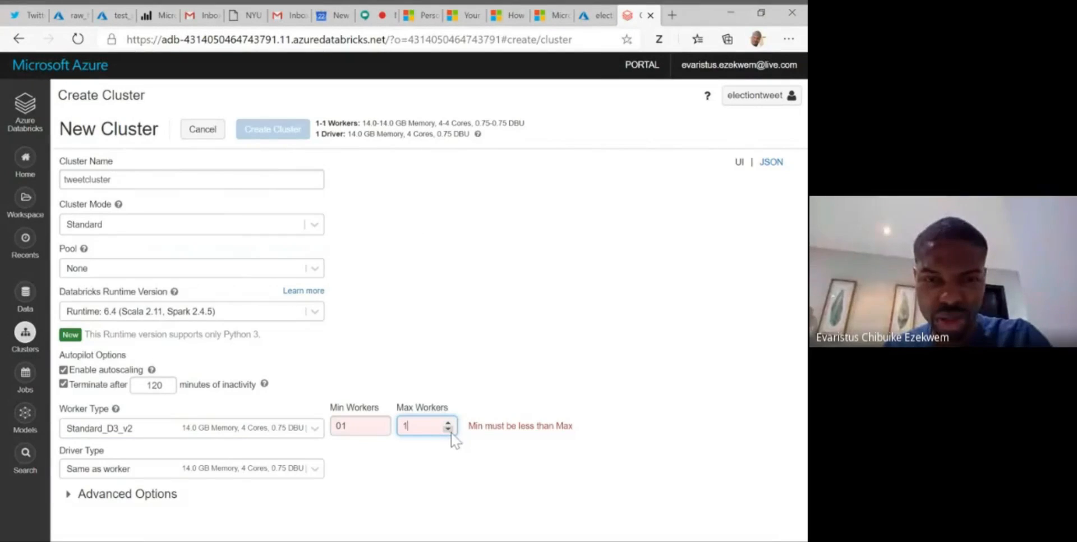
pyautogui.click(352, 427)
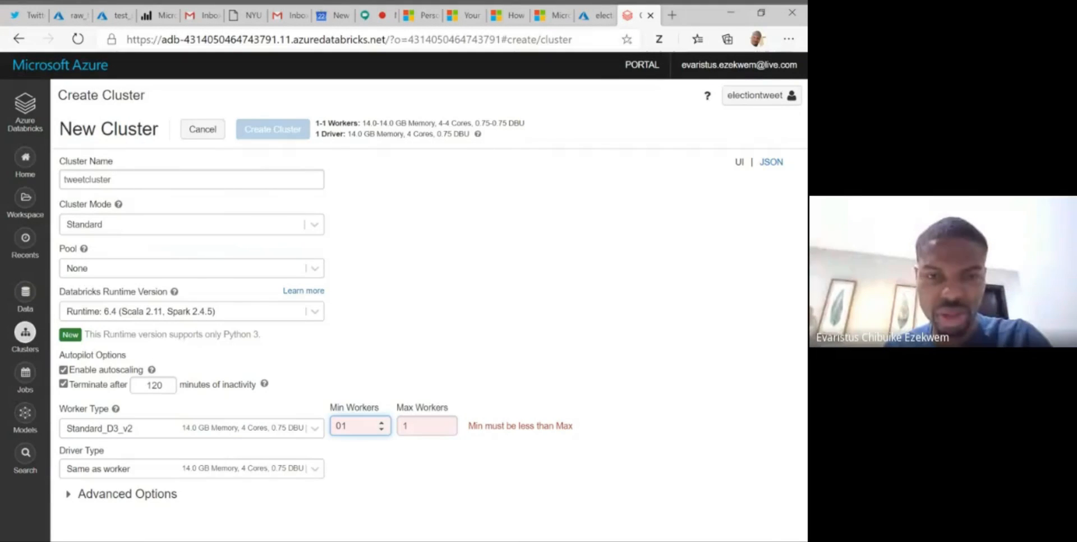
pyautogui.click(427, 427)
pyautogui.press('BackSpace')
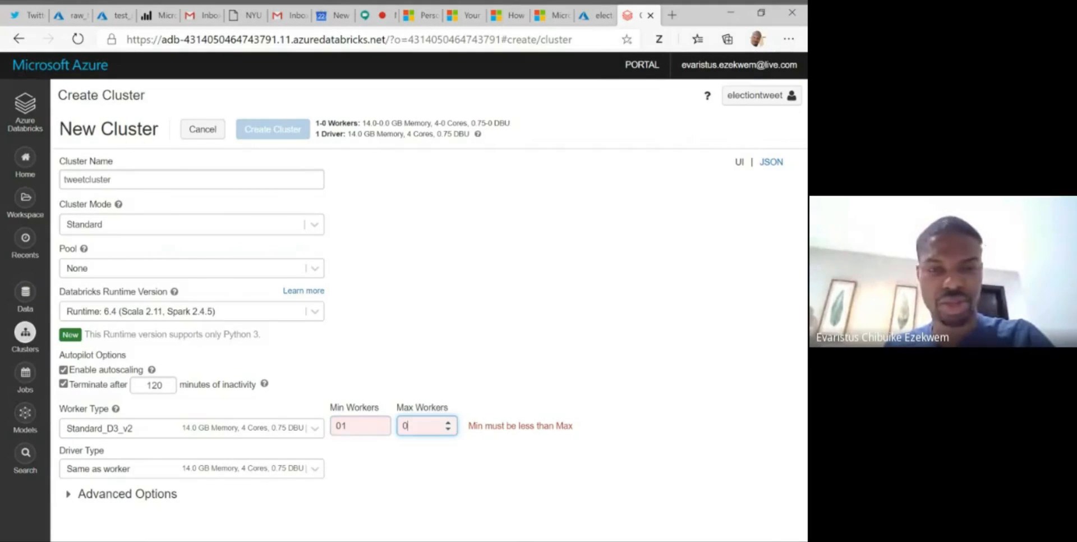
pyautogui.write('2')
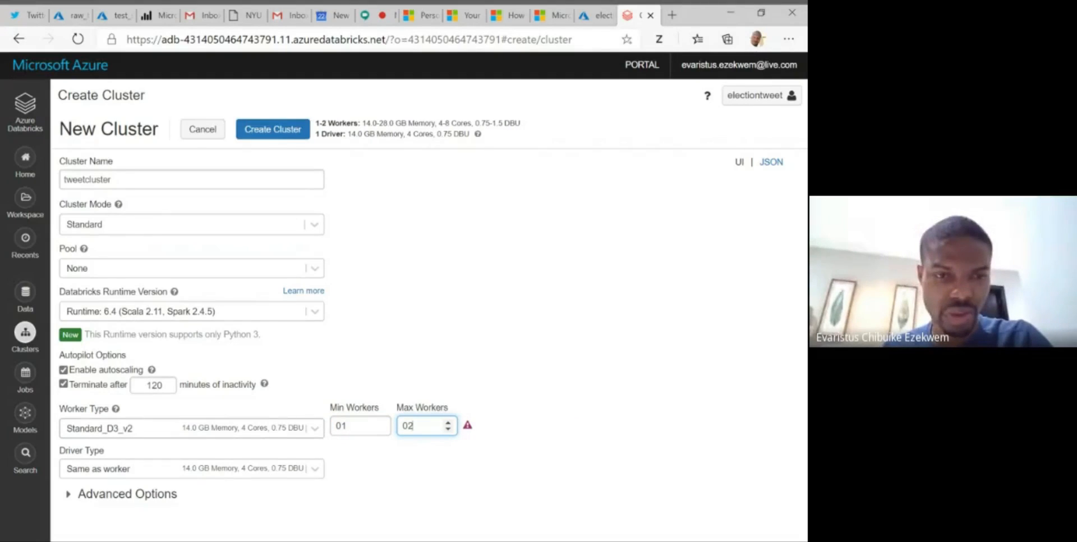
# - Set the worker type back to Standard_DS3_v2 and check the warning beside the worker counts
pyautogui.click(280, 429)
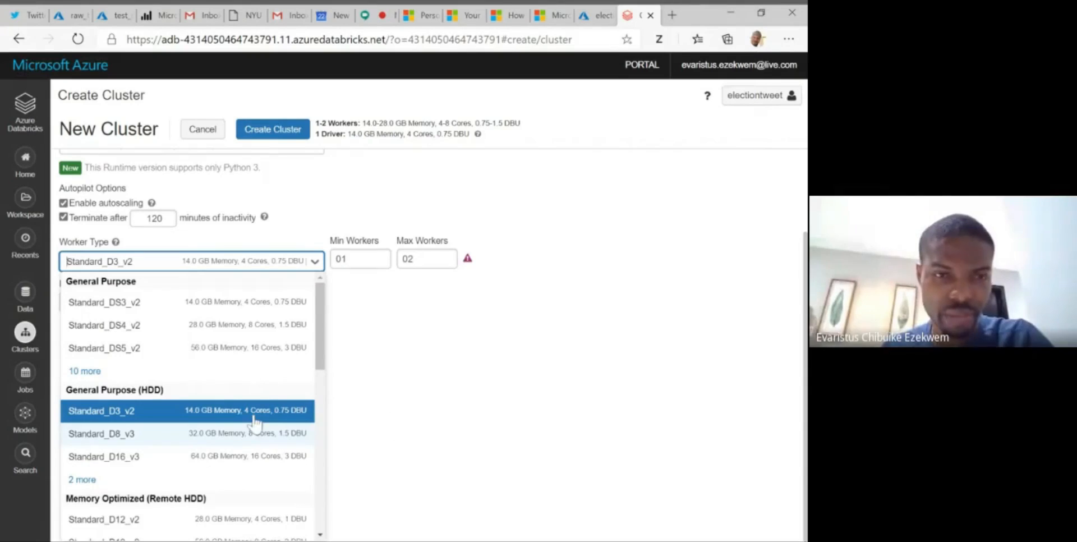
pyautogui.click(245, 304)
pyautogui.click(452, 311)
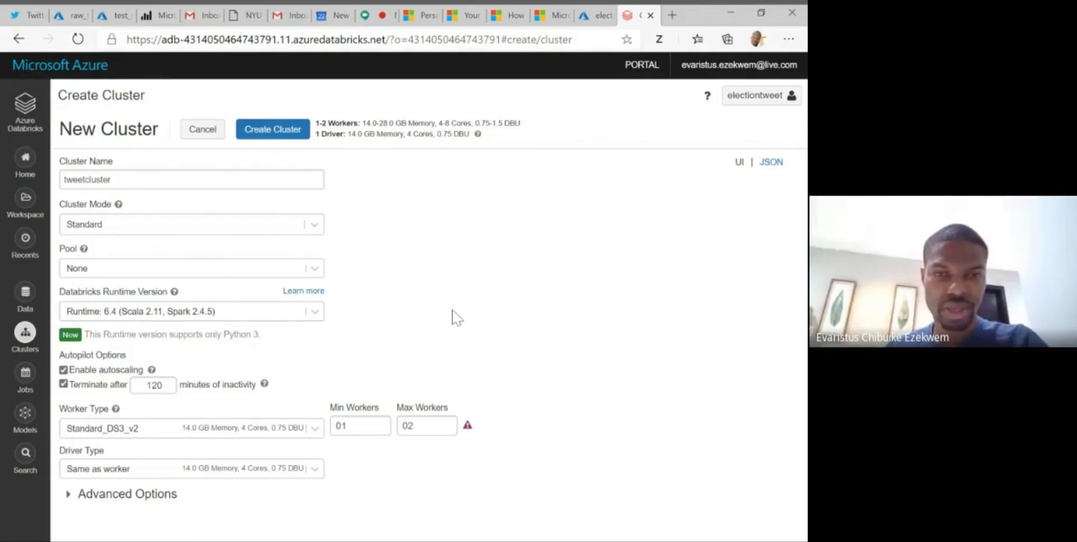
pyautogui.moveTo(469, 429)
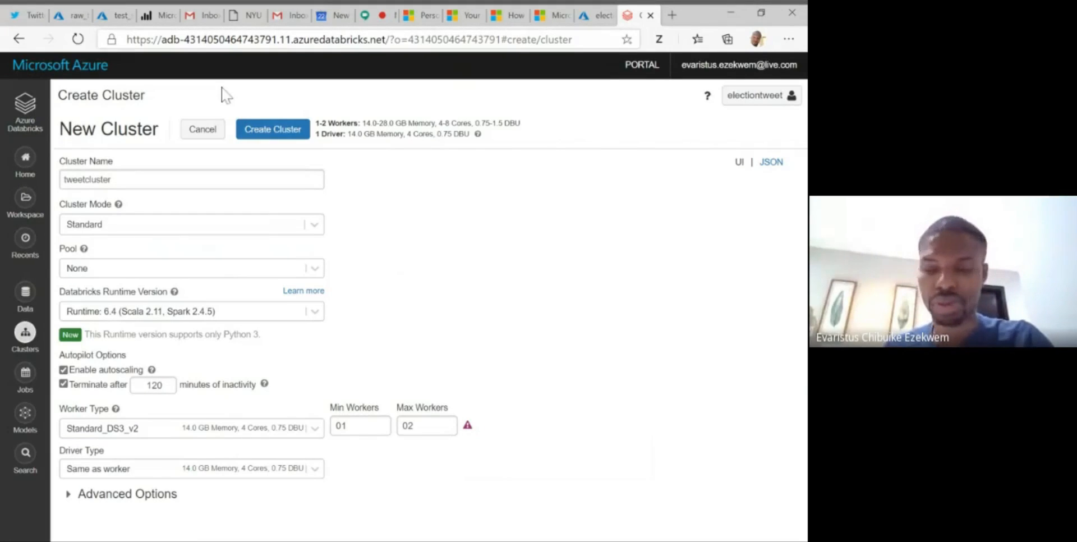
# - Create the tweetcluster cluster with the configured settings and check its entry in the cluster list
pyautogui.press('super+Left')
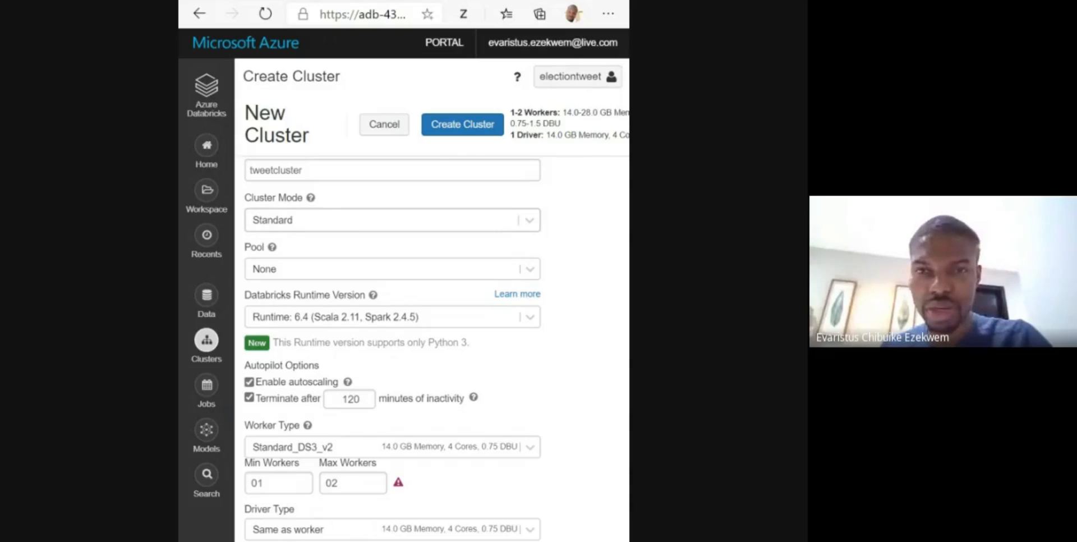
pyautogui.click(461, 126)
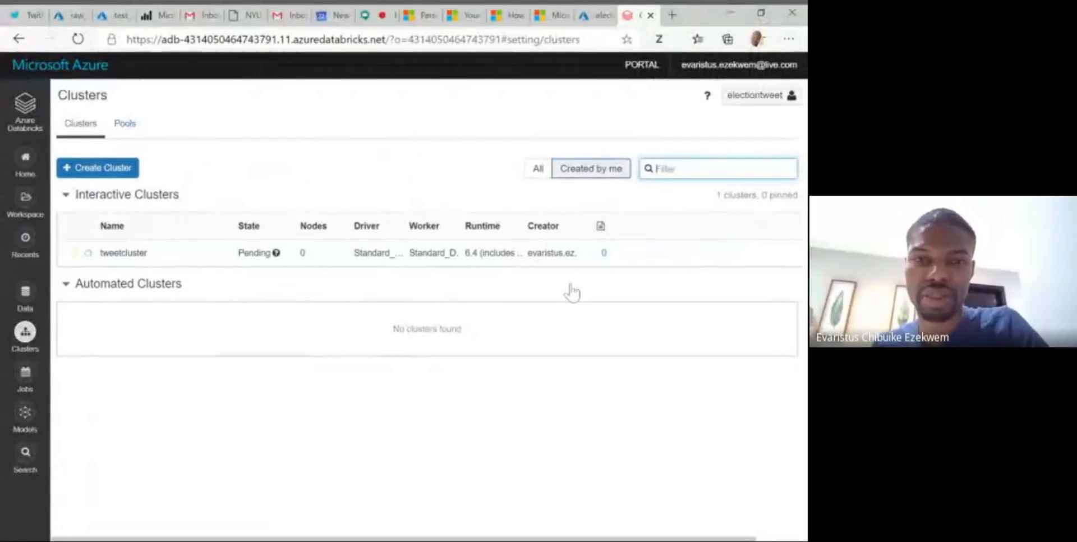
pyautogui.moveTo(556, 260)
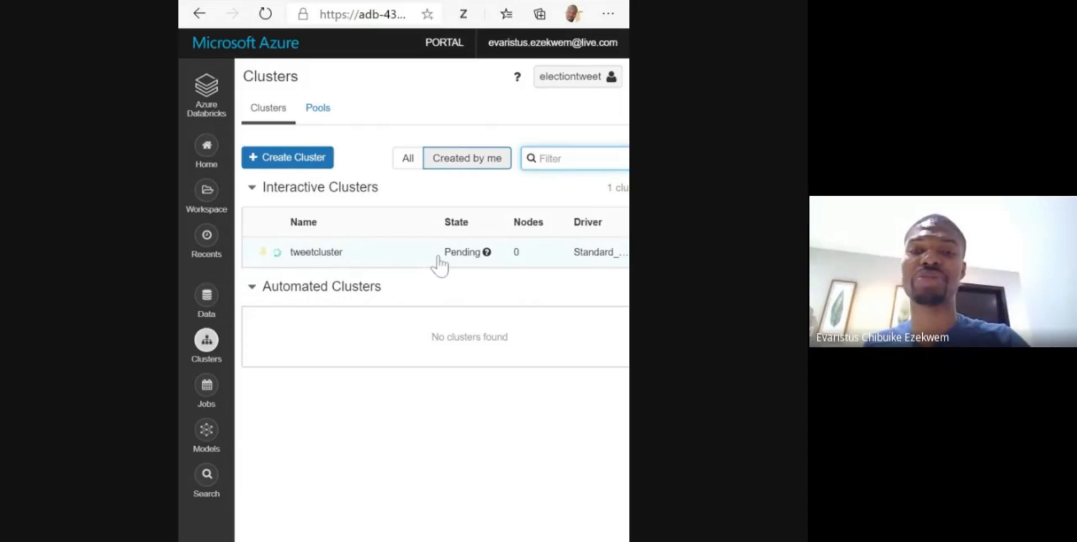
pyautogui.hscroll(3, 512, 278)
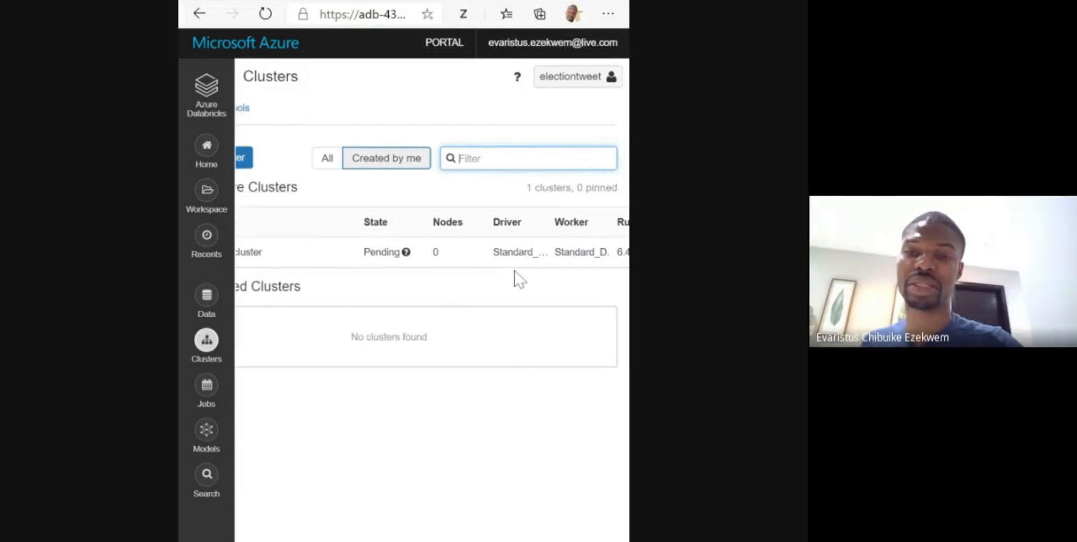
pyautogui.hscroll(6, 519, 278)
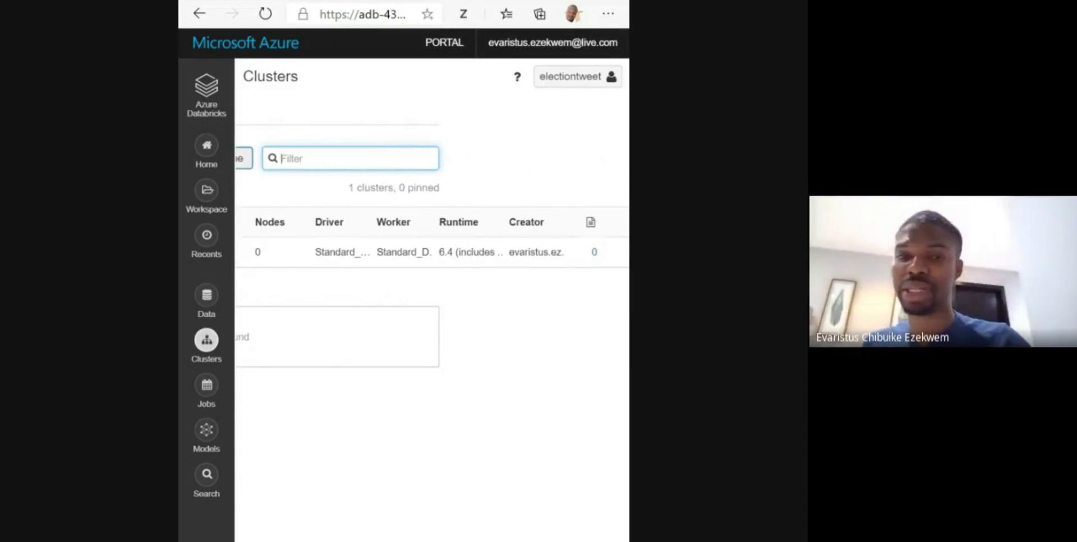
pyautogui.hscroll(-8, 432, 236)
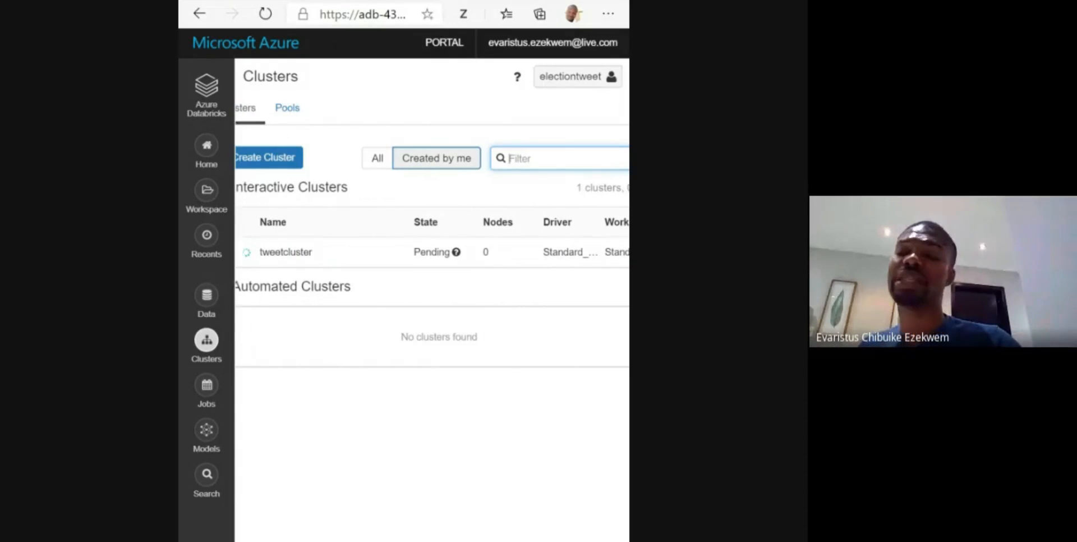
pyautogui.hscroll(-1, 431, 236)
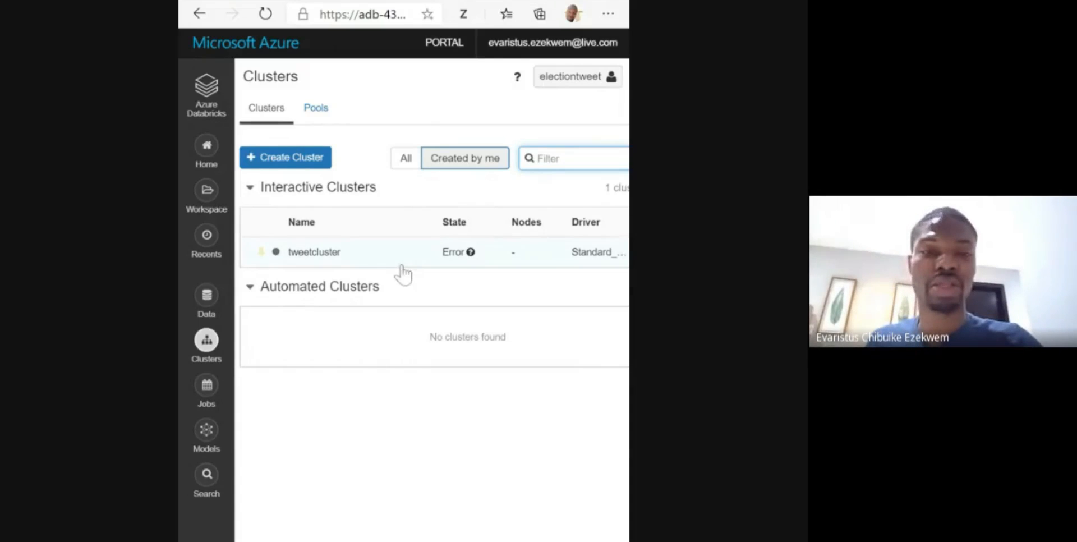
# - Examine tweetcluster's state, nodes, driver, worker, runtime and available actions across the full width of the cluster list
pyautogui.click(178, 223)
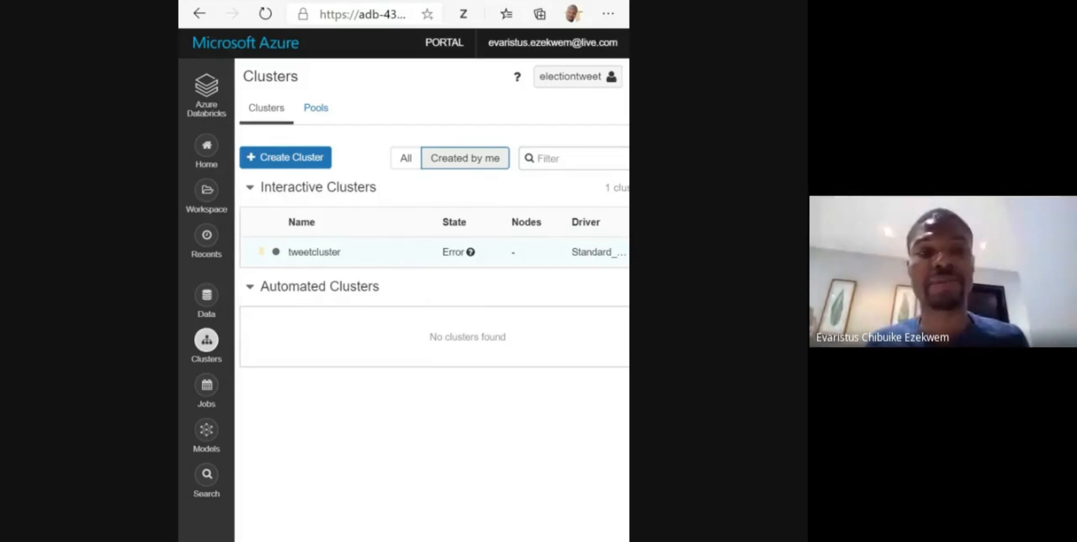
pyautogui.hscroll(2, 412, 276)
pyautogui.hscroll(10, 432, 246)
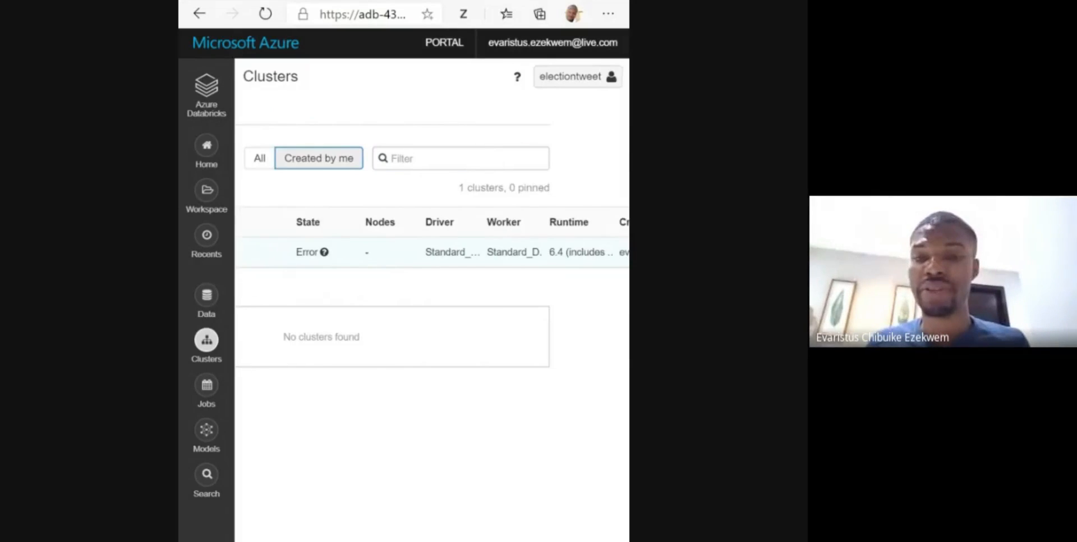
pyautogui.hscroll(1, 432, 247)
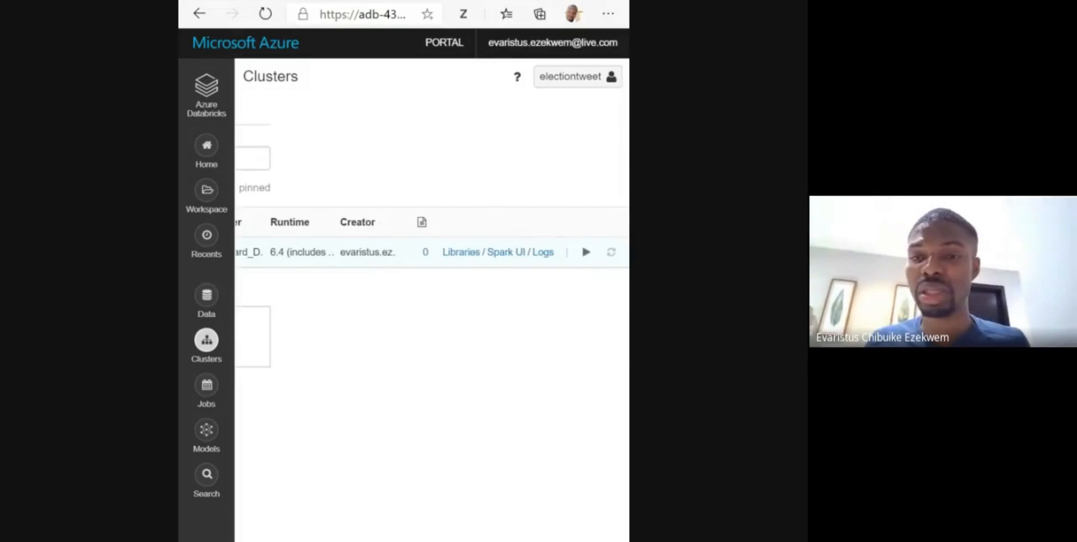
pyautogui.hscroll(-7, 432, 247)
pyautogui.hscroll(-5, 432, 247)
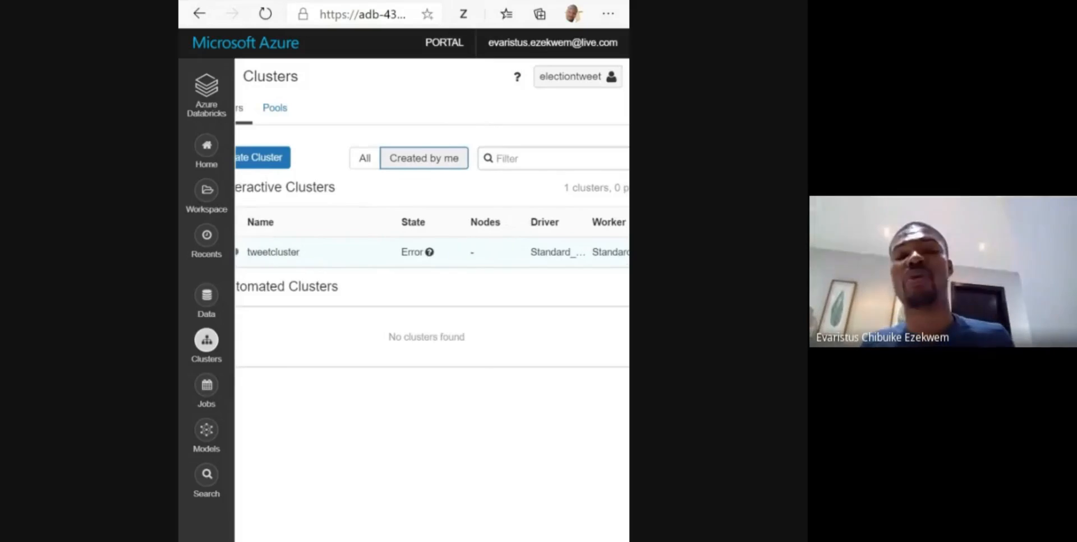
pyautogui.hscroll(-2, 432, 247)
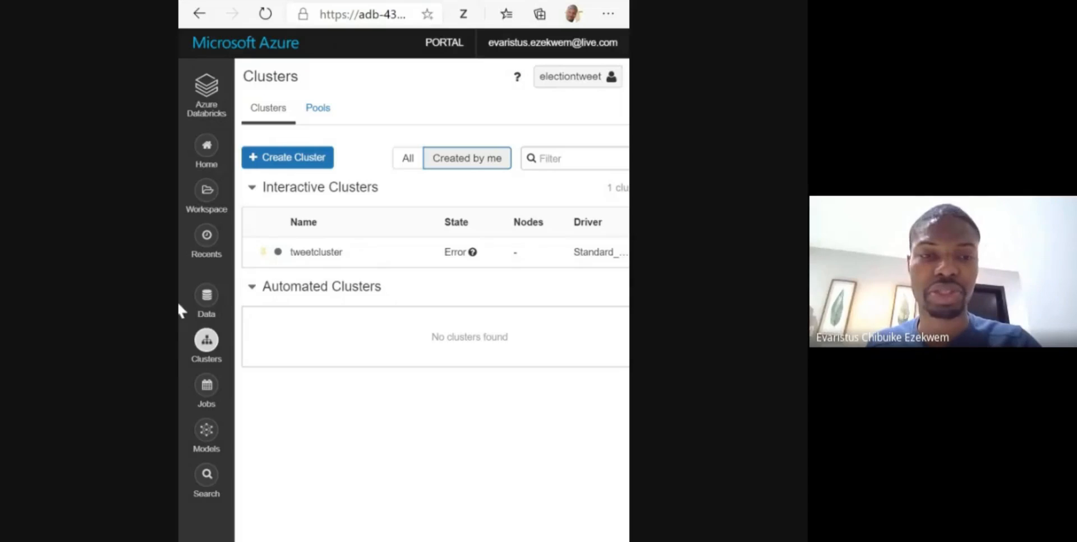
pyautogui.hscroll(5, 420, 257)
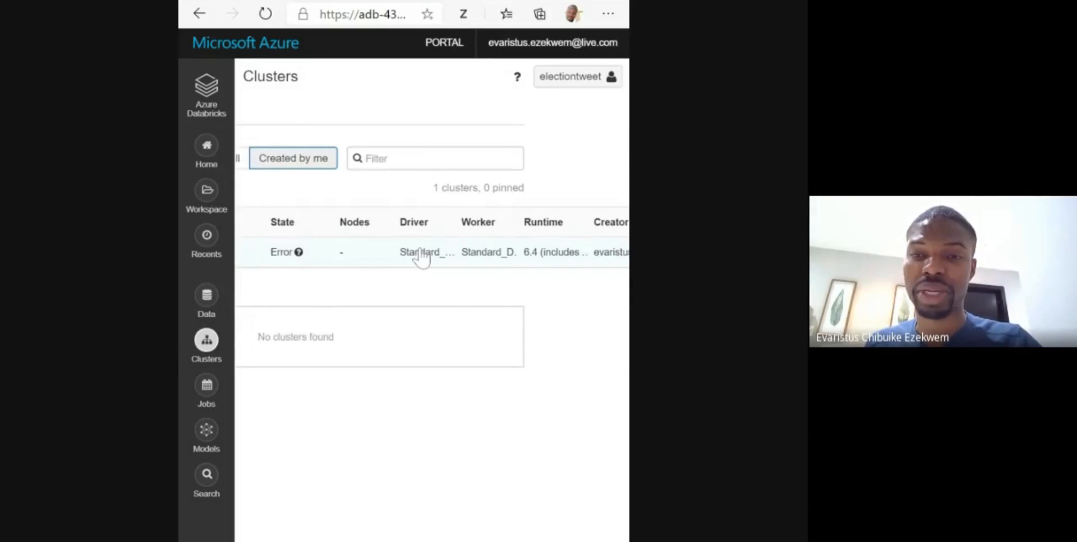
pyautogui.hscroll(5, 421, 258)
pyautogui.hscroll(-3, 420, 258)
pyautogui.hscroll(4, 420, 258)
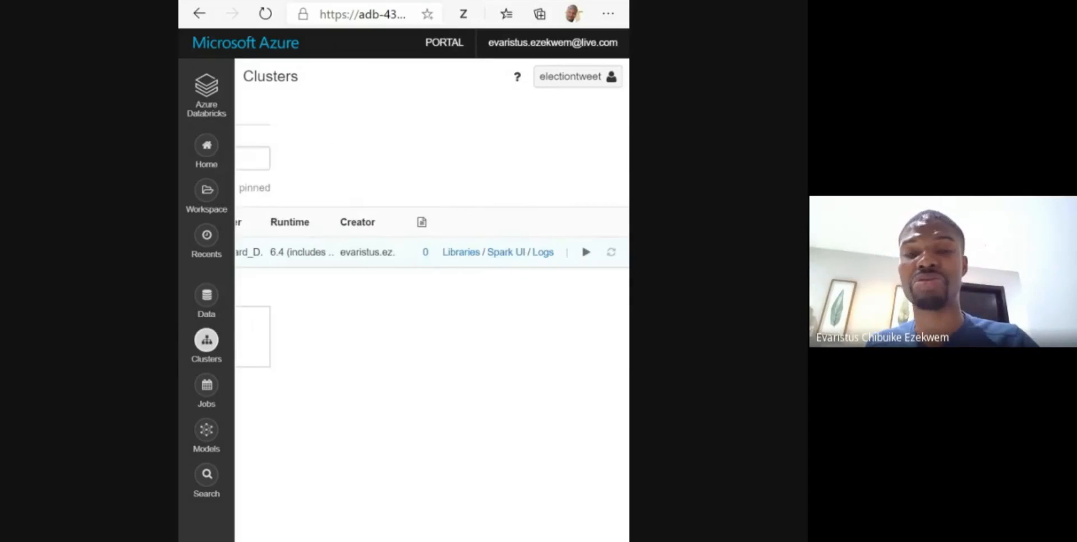
pyautogui.hscroll(-5, 404, 256)
pyautogui.hscroll(3, 404, 256)
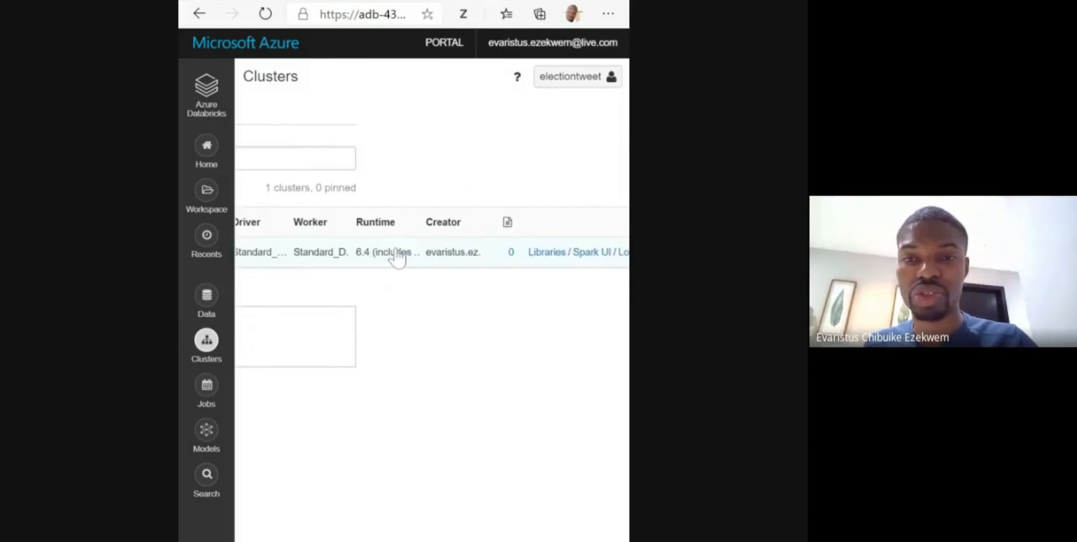
pyautogui.hscroll(-8, 397, 258)
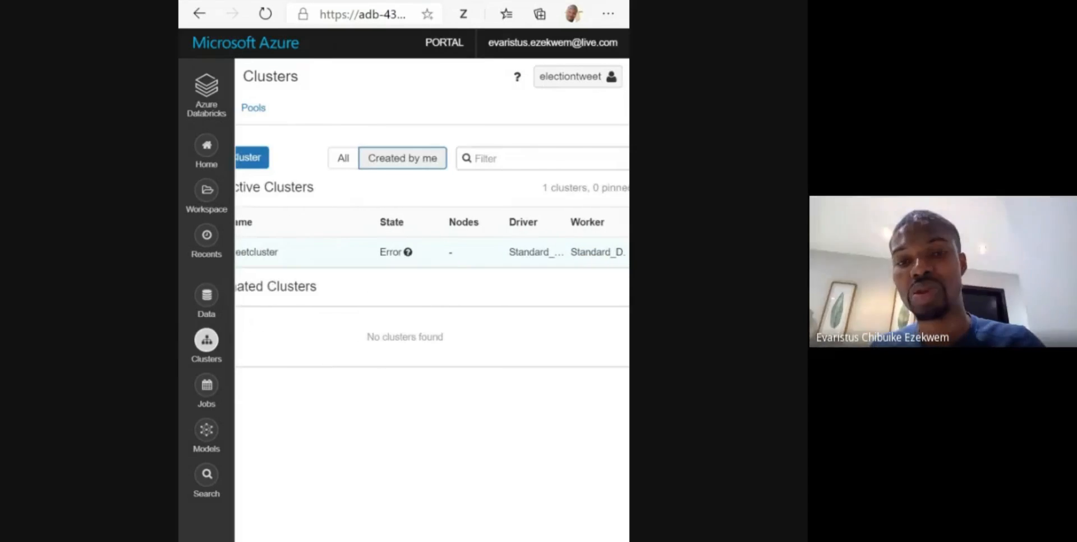
pyautogui.hscroll(-2, 404, 255)
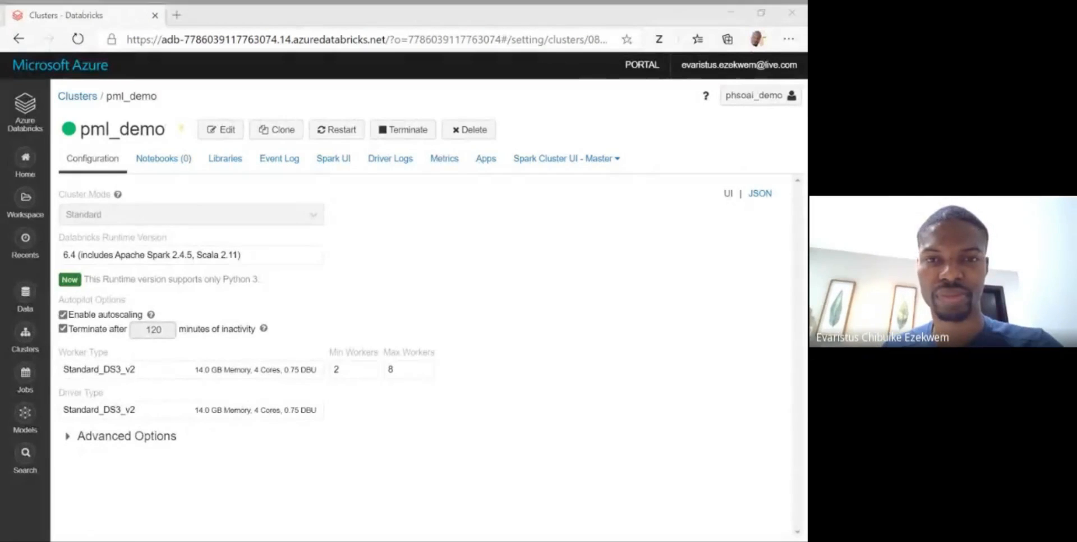
# - Switch to the separate browser window of the phsoai_demo workspace and show its list of clusters
pyautogui.click(367, 541)
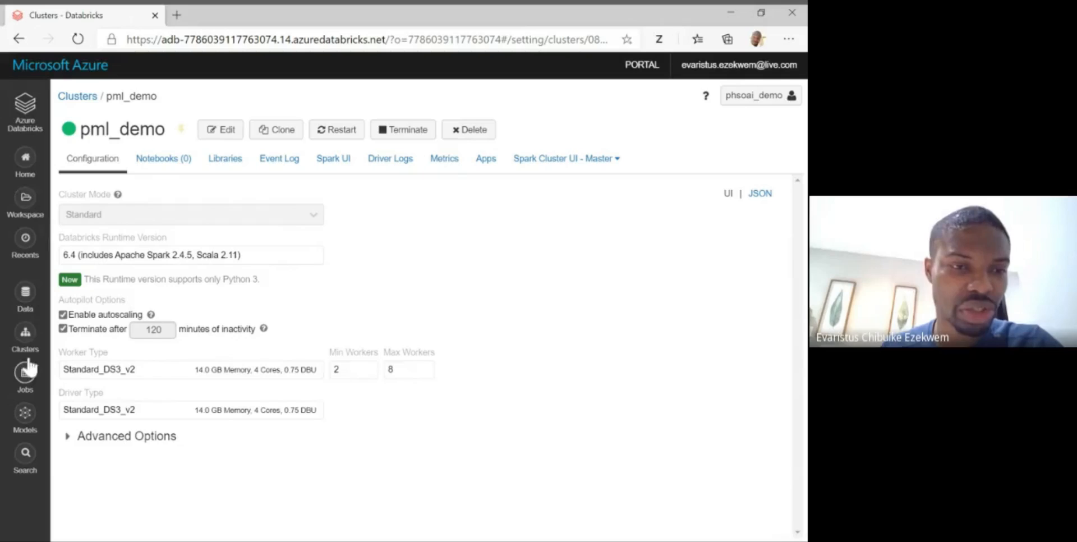
pyautogui.click(29, 336)
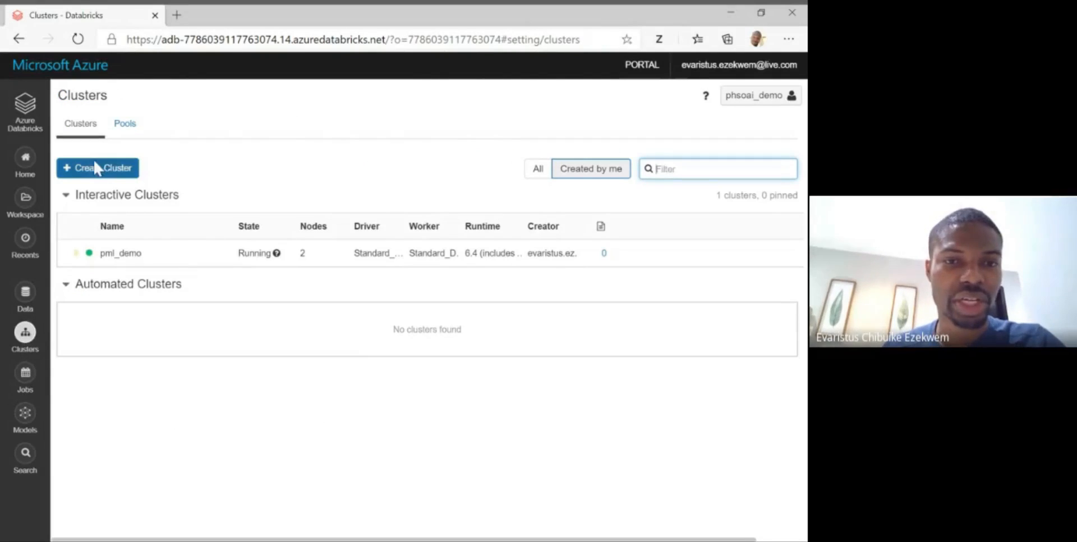
pyautogui.click(94, 175)
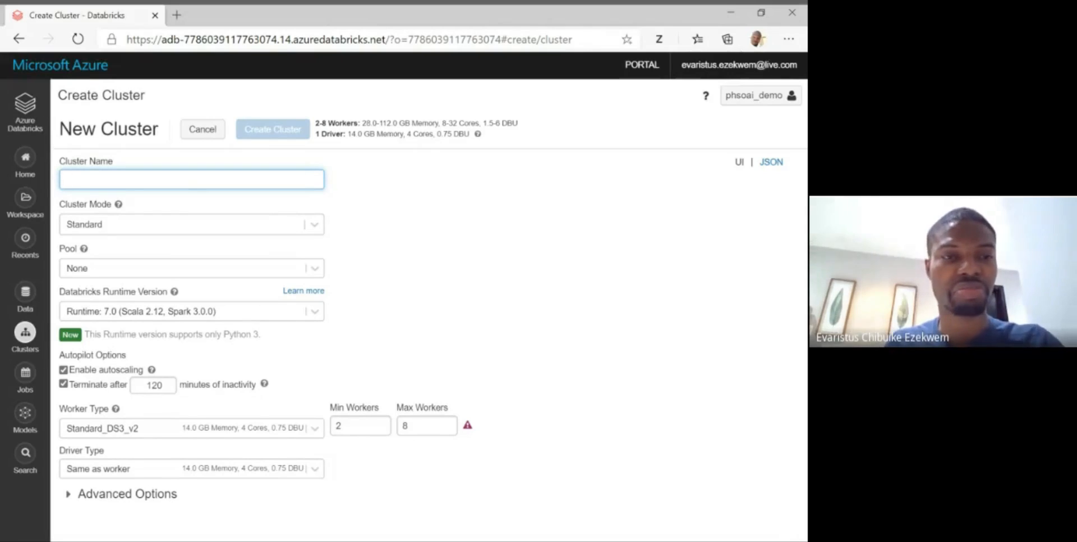
pyautogui.write('pmladsd')
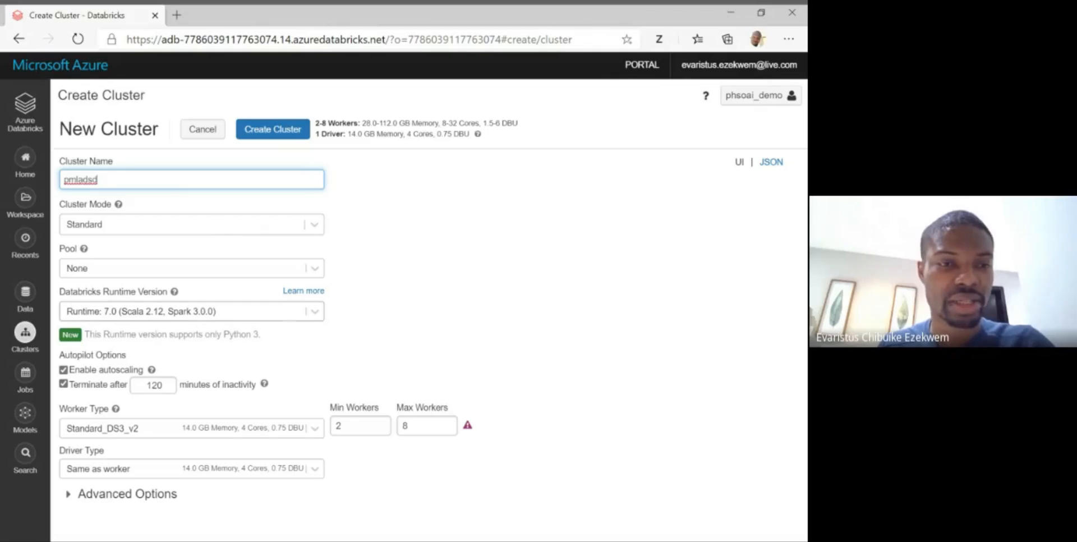
pyautogui.click(152, 311)
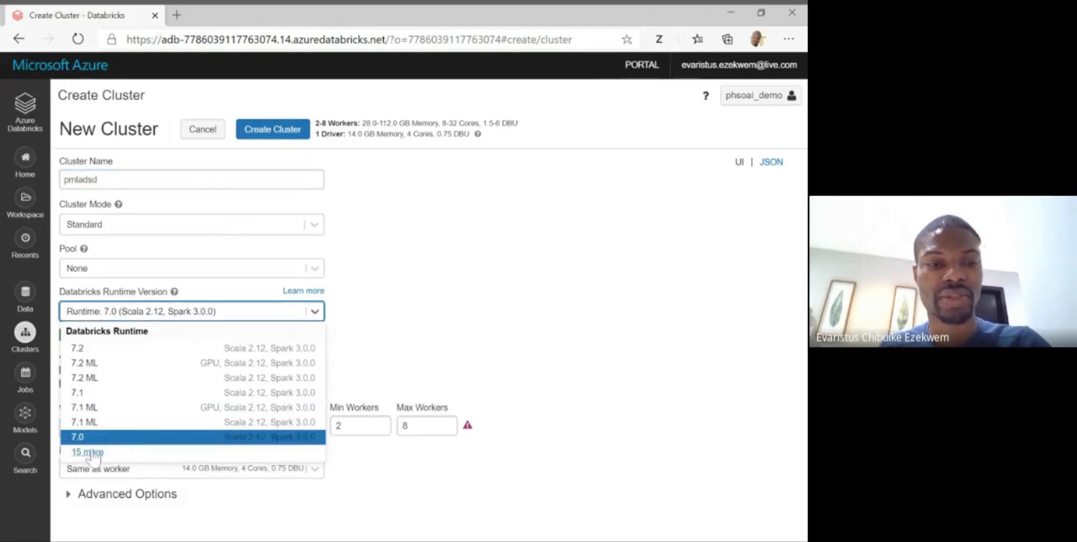
pyautogui.scroll(-2, 166, 449)
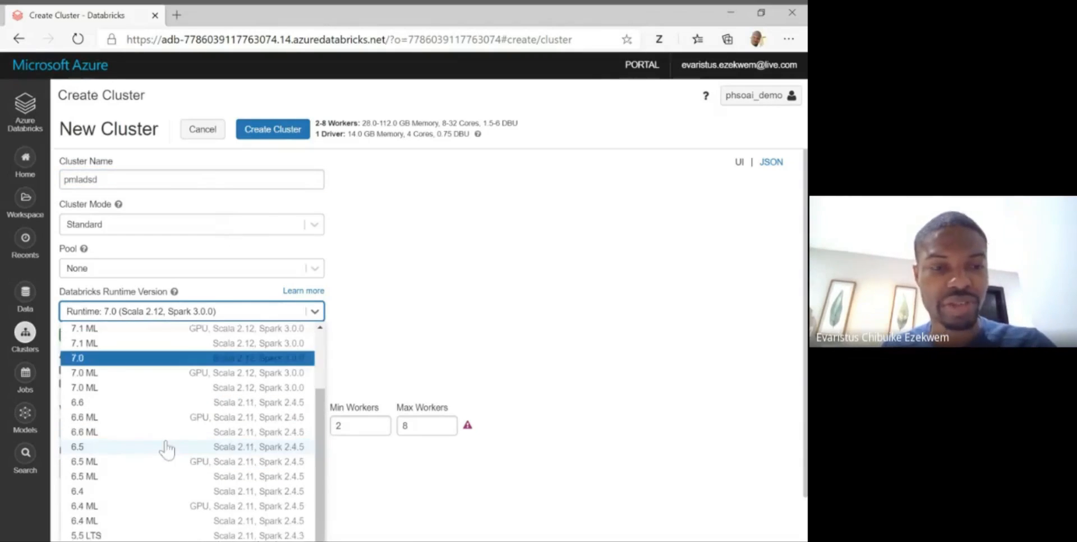
pyautogui.click(93, 495)
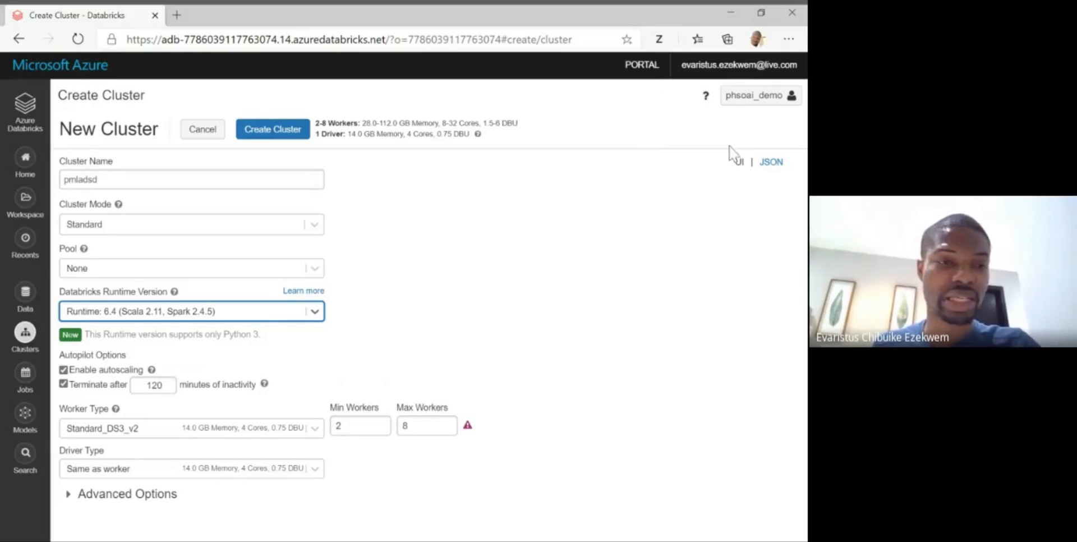
pyautogui.click(212, 134)
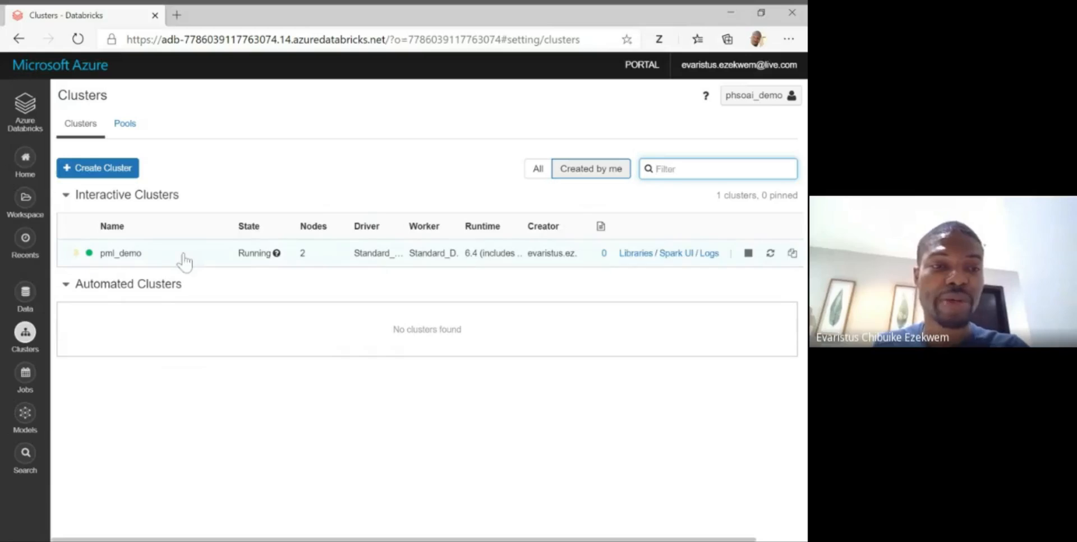
# - Open the pml_demo cluster's libraries and inspect the details of the org.twitter4j:twitter4j-core:4.0.7 library
pyautogui.click(129, 255)
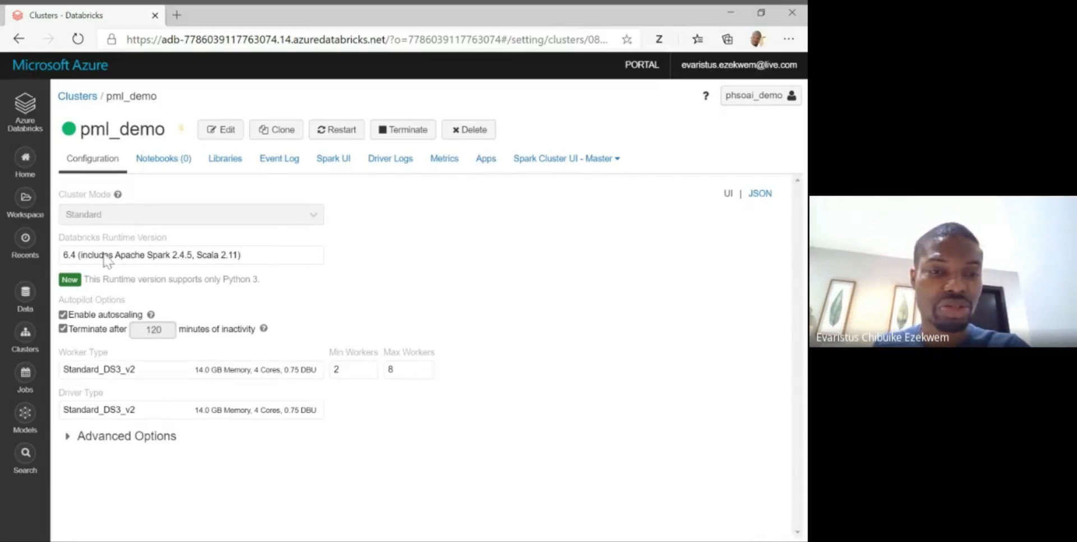
pyautogui.click(227, 159)
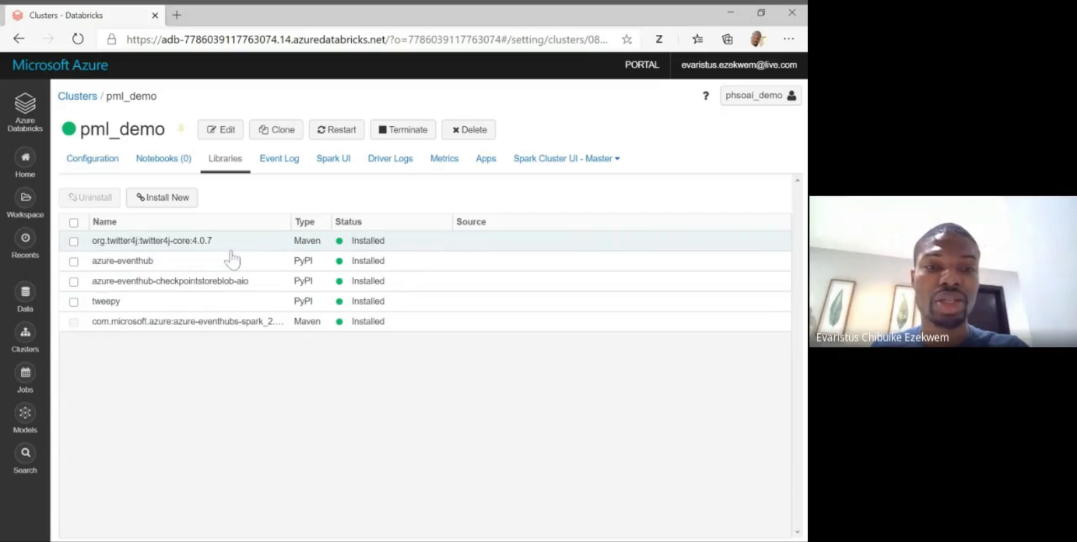
pyautogui.click(274, 248)
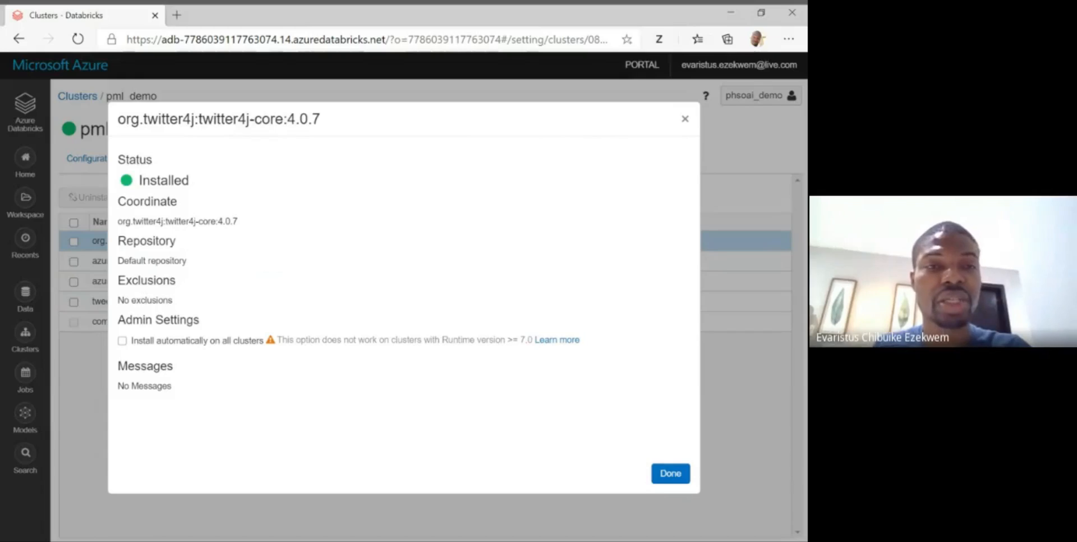
pyautogui.moveTo(139, 119); pyautogui.dragTo(322, 119)
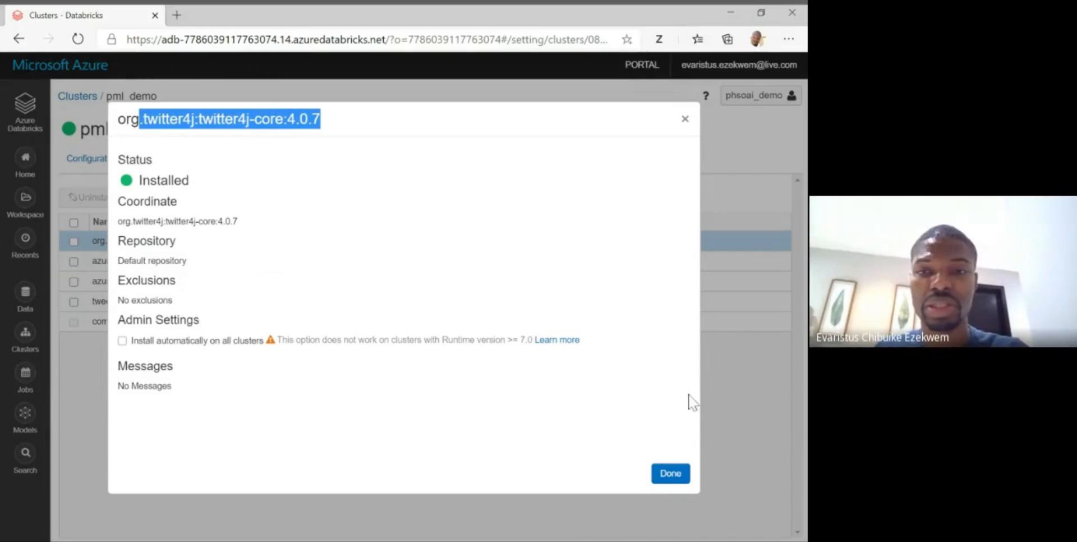
pyautogui.click(686, 126)
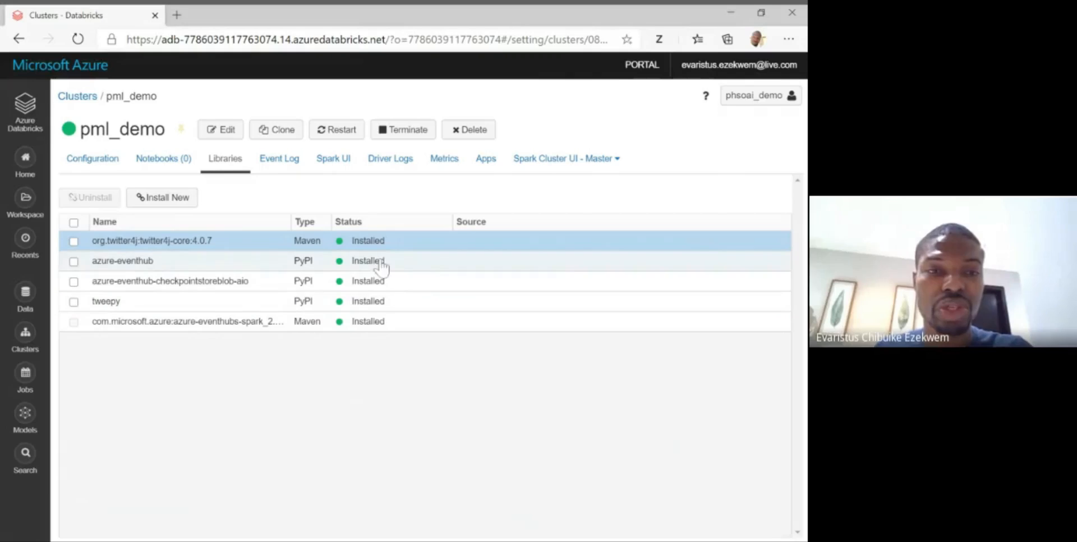
# - Begin installing a new Maven library on the pml_demo cluster and set its package search to Maven Central
pyautogui.click(162, 198)
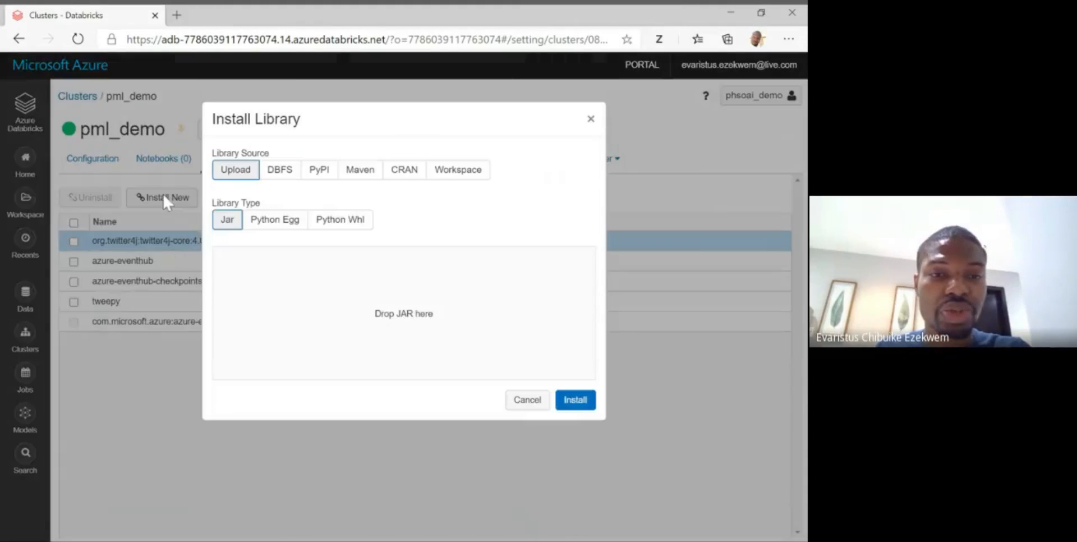
pyautogui.click(368, 171)
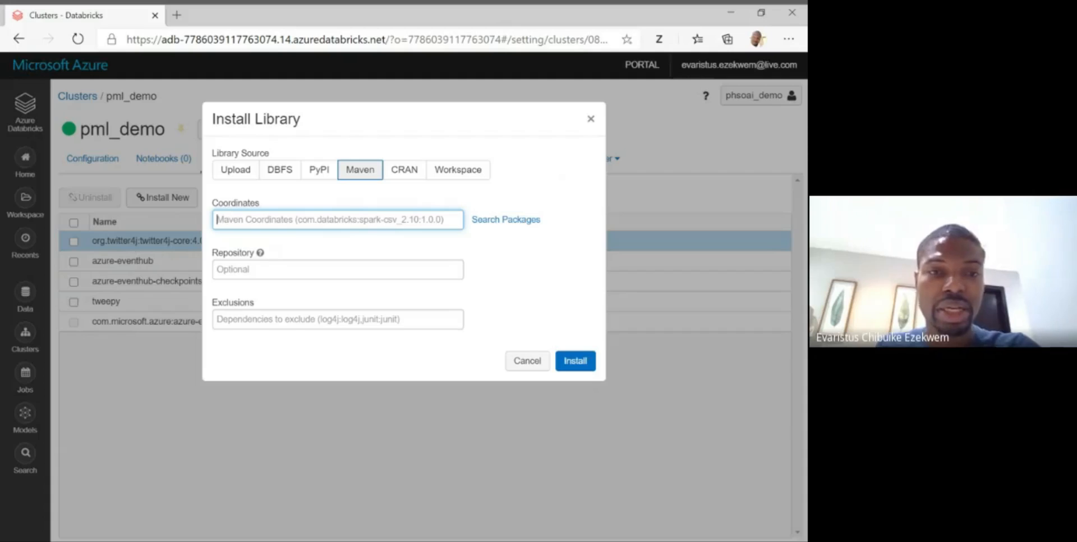
pyautogui.click(496, 220)
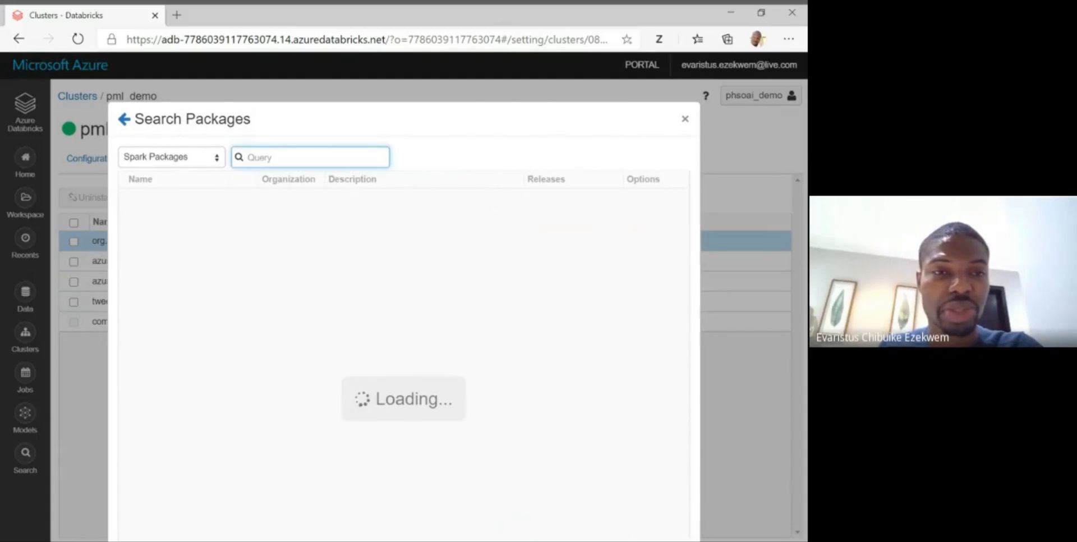
pyautogui.click(218, 161)
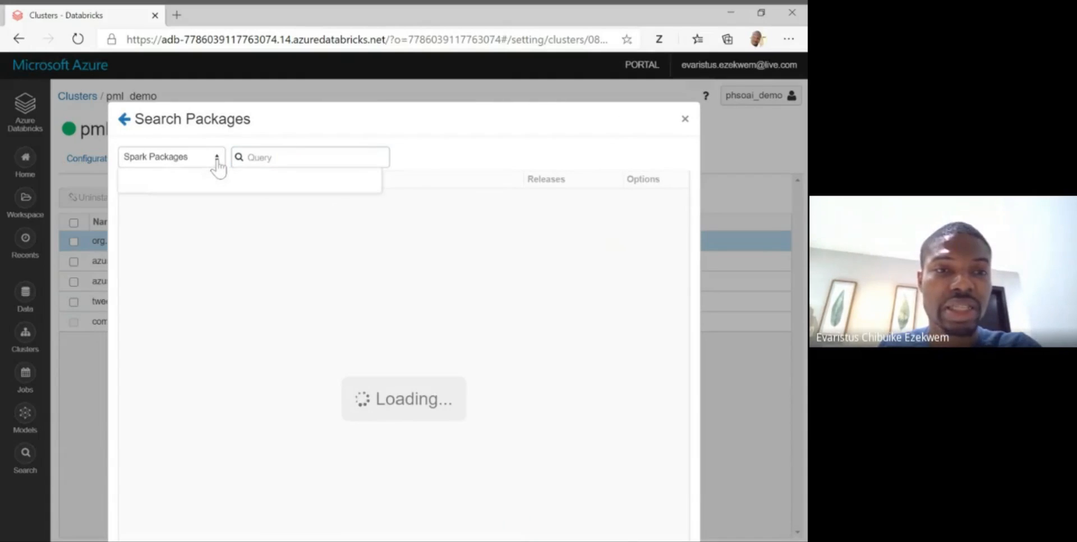
pyautogui.click(202, 160)
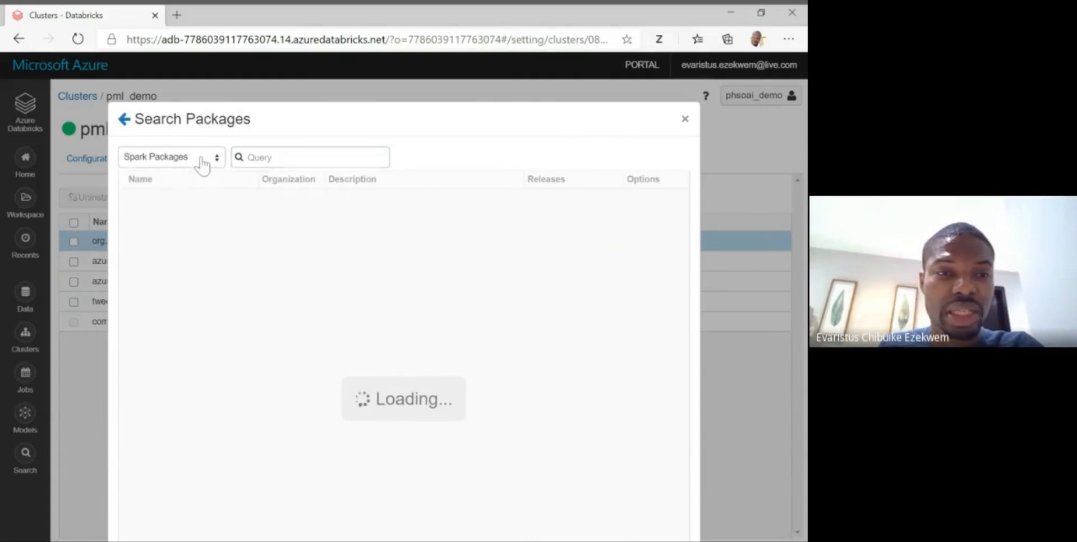
pyautogui.click(202, 162)
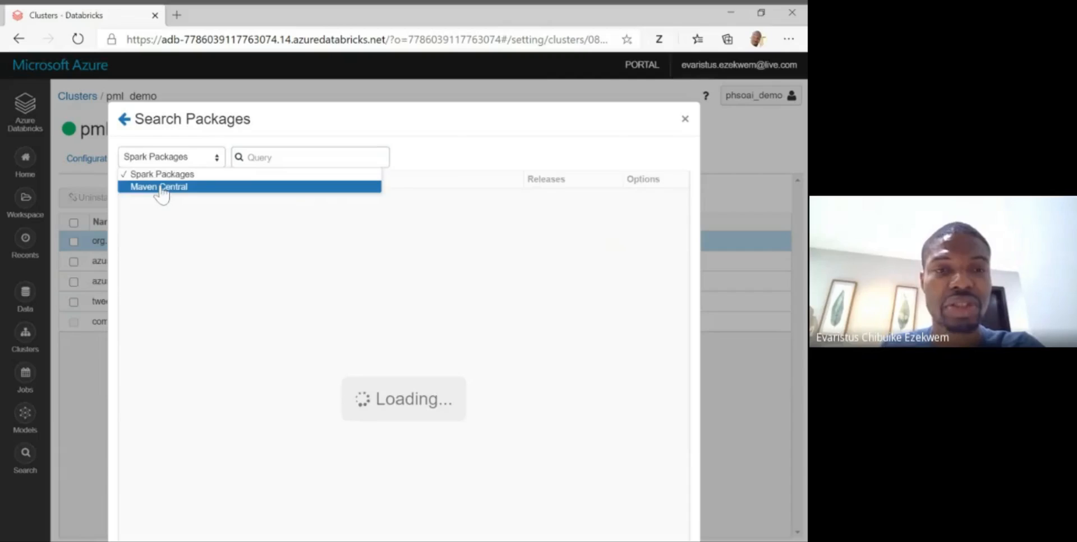
pyautogui.click(161, 187)
# - Search Maven Central for twitter4j packages and leave the library installation without selecting one
pyautogui.write('twi')
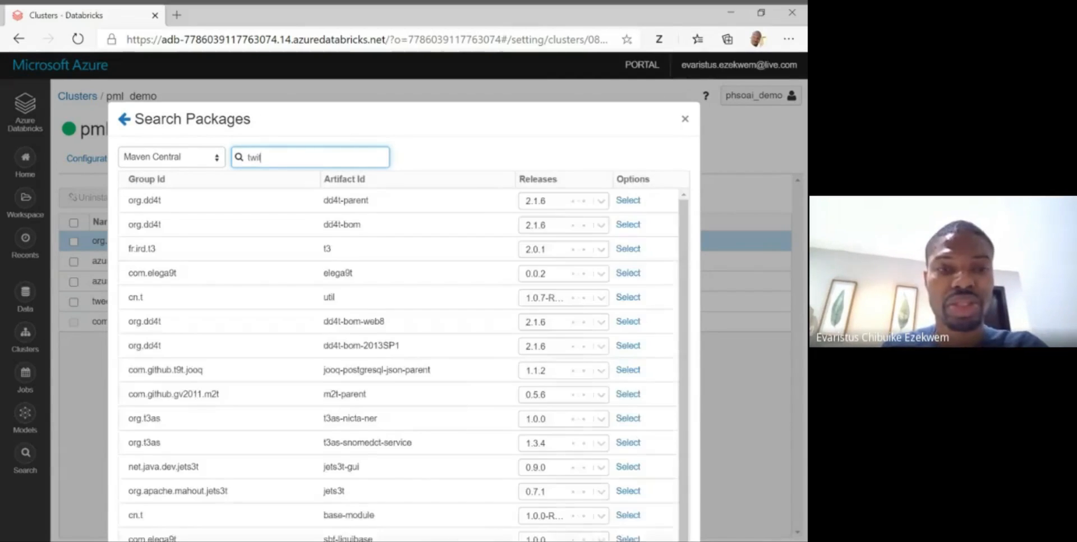
pyautogui.write('tter')
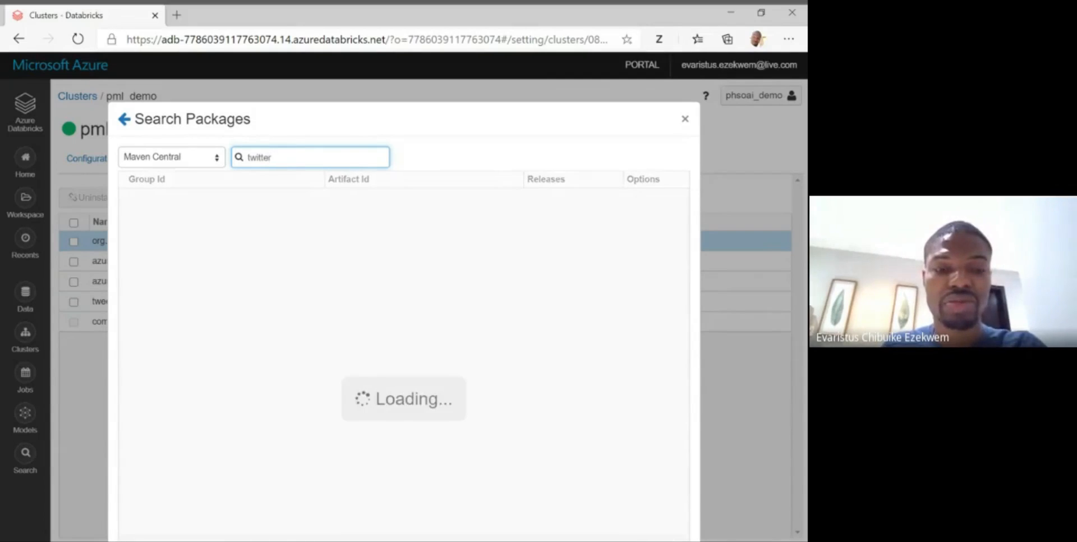
pyautogui.write('4j')
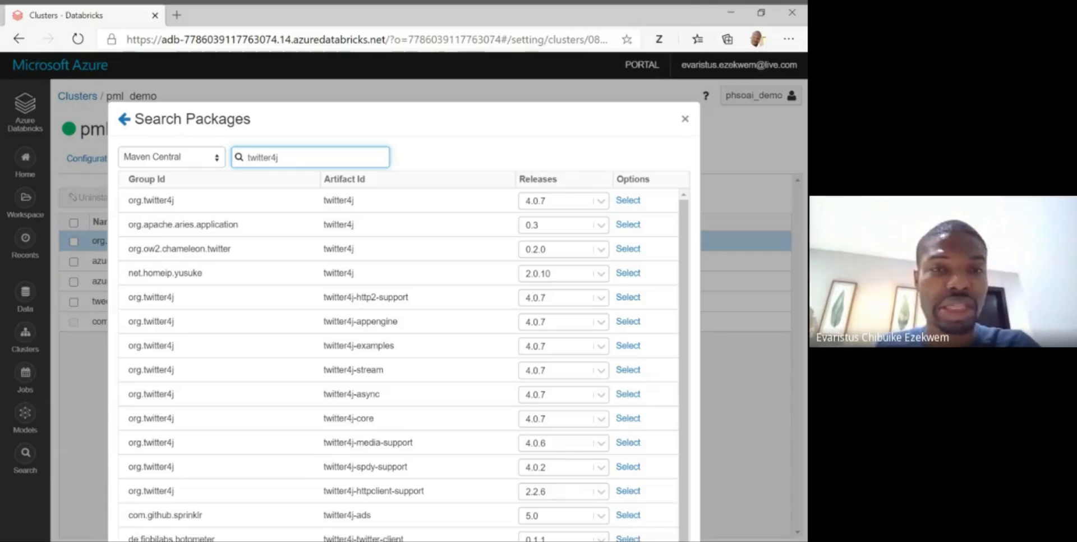
pyautogui.click(685, 119)
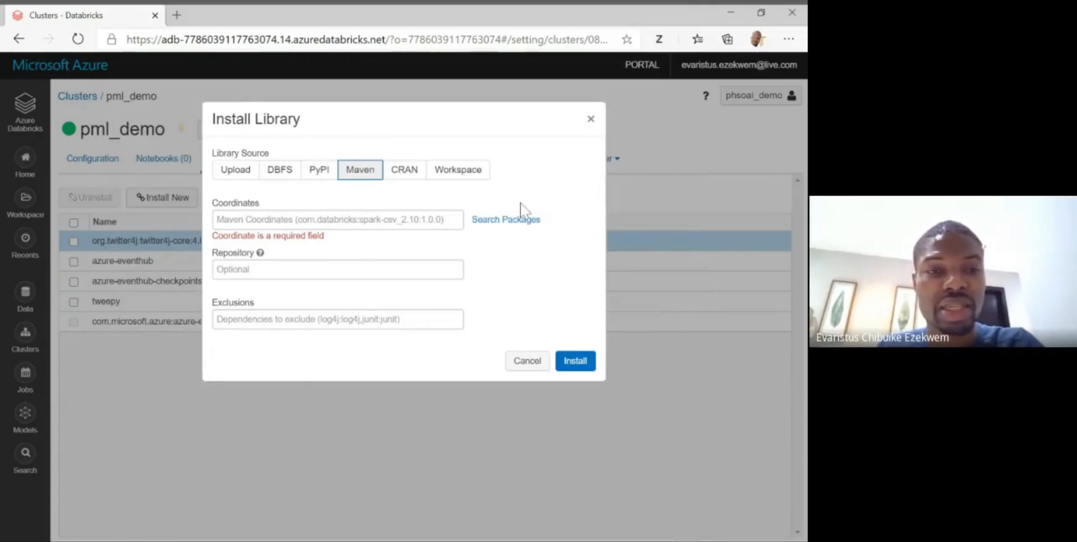
pyautogui.click(528, 362)
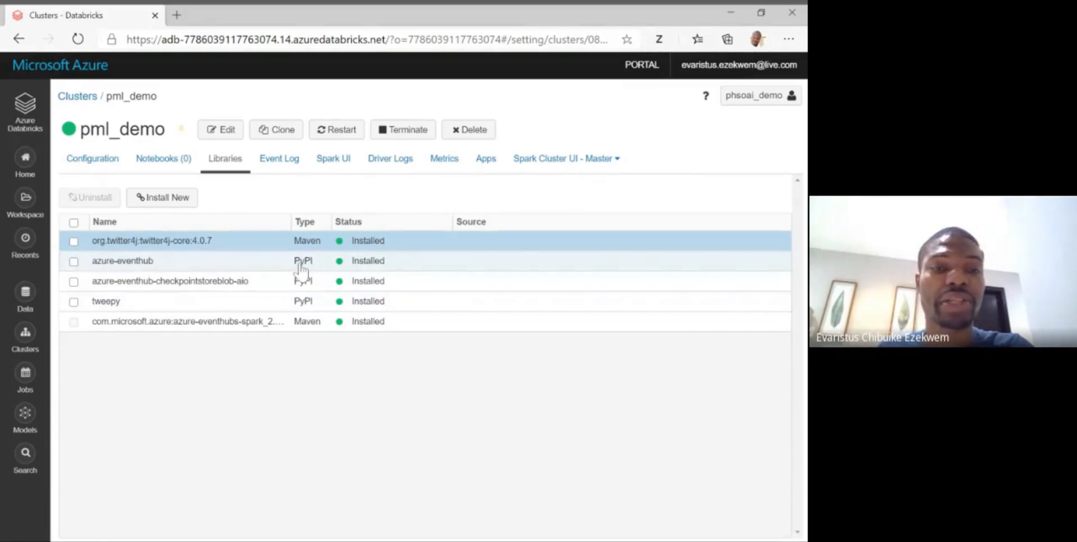
# - Fill in a new PyPI library installation with the package azure-eventhub and cancel it
pyautogui.click(167, 198)
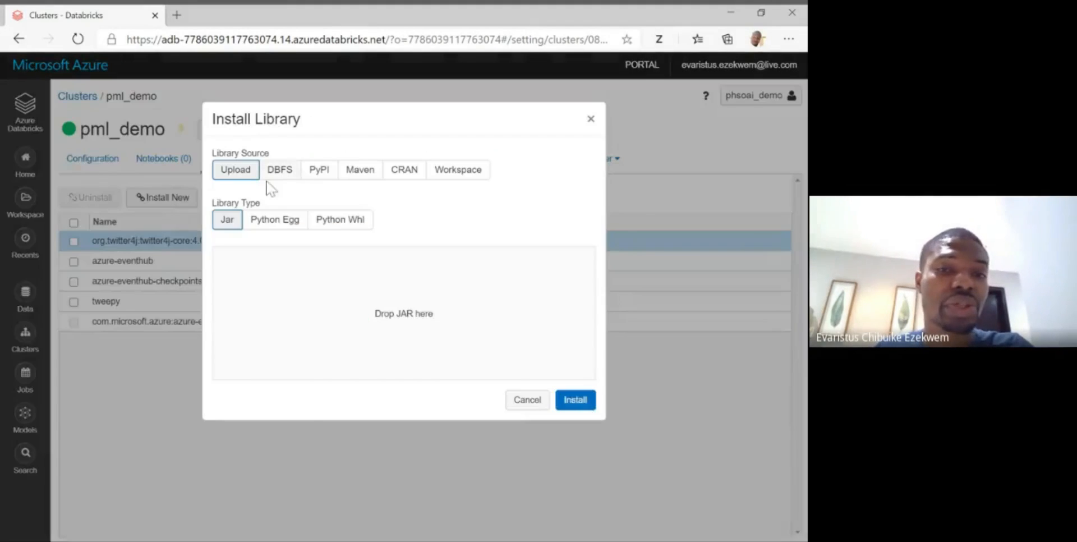
pyautogui.click(315, 179)
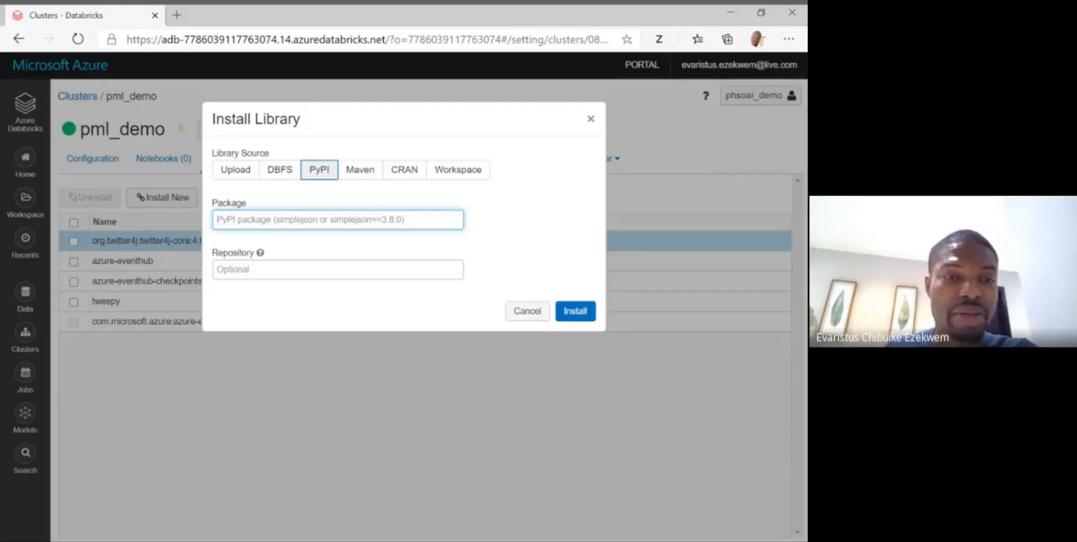
pyautogui.write('azure')
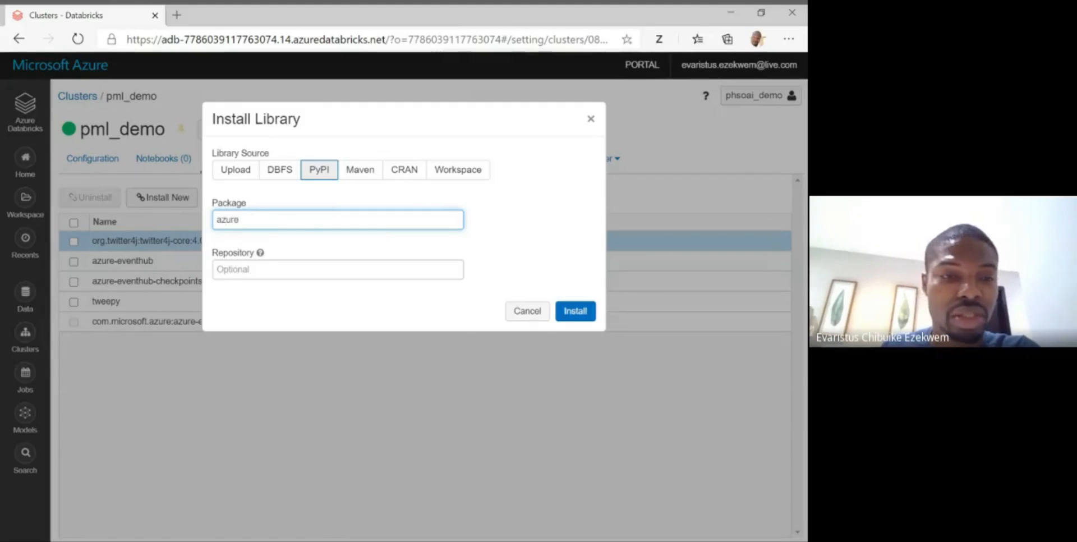
pyautogui.write('-eventhub')
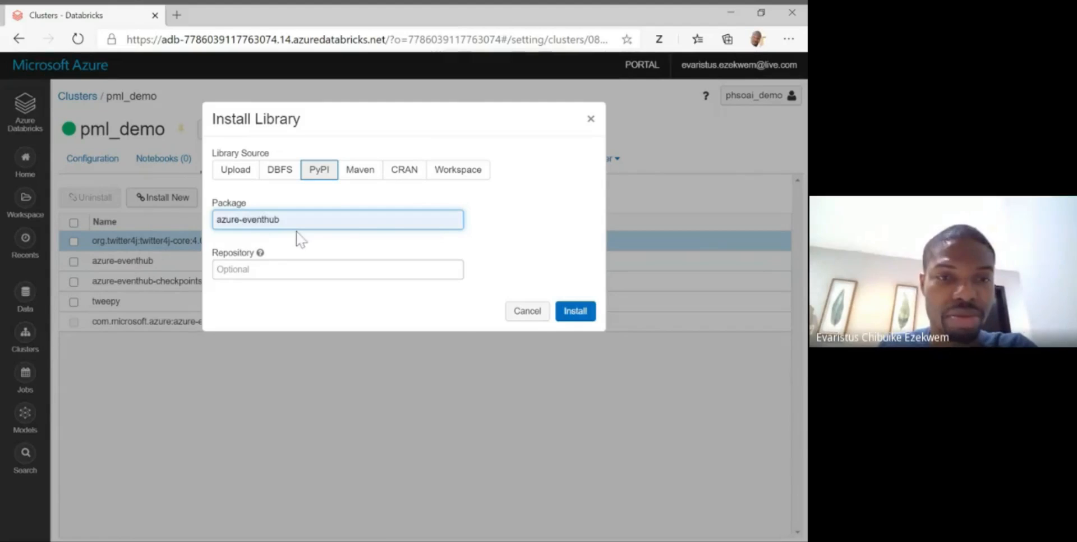
pyautogui.click(297, 235)
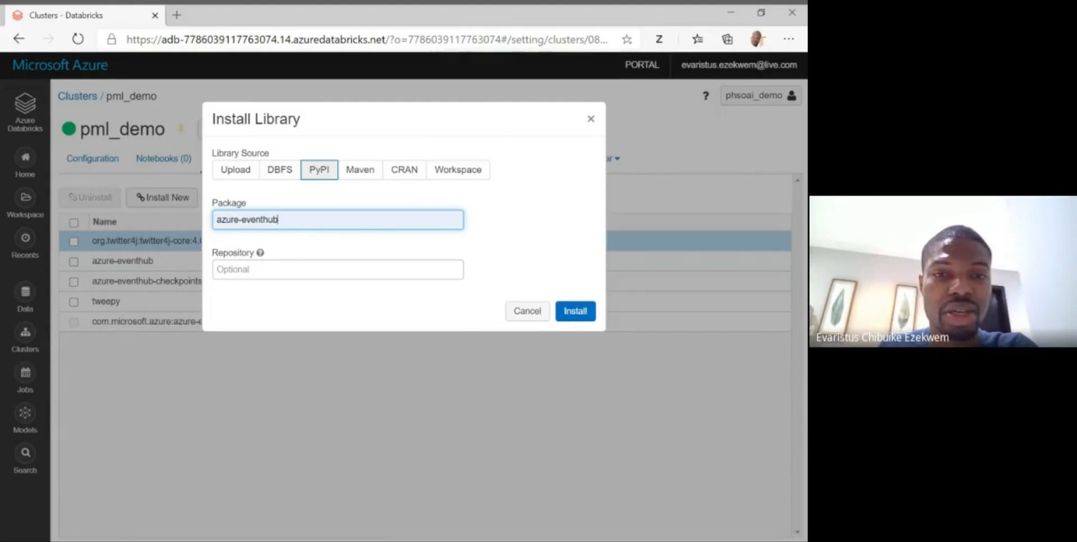
pyautogui.click(530, 321)
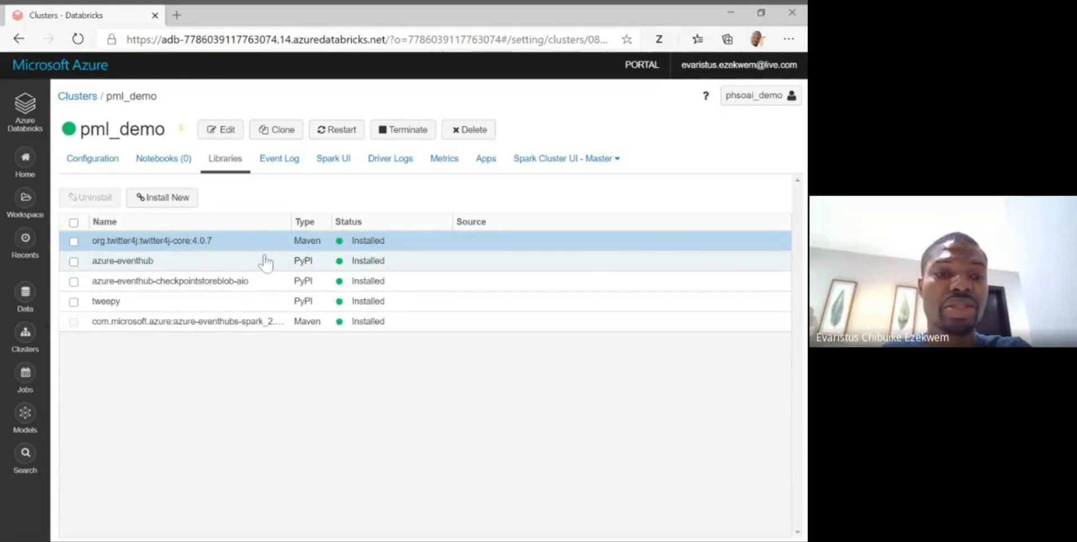
# - Create a Python notebook named "pml_demo SentTweetToEventHub" at the workspace's top level, attached to the pml_demo cluster
pyautogui.press('super+Right')
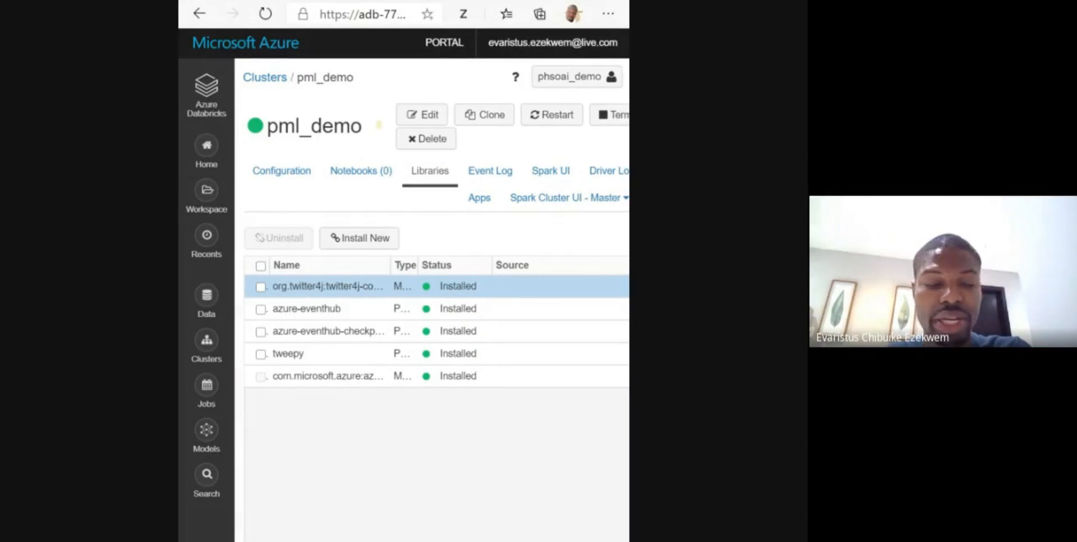
pyautogui.click(207, 192)
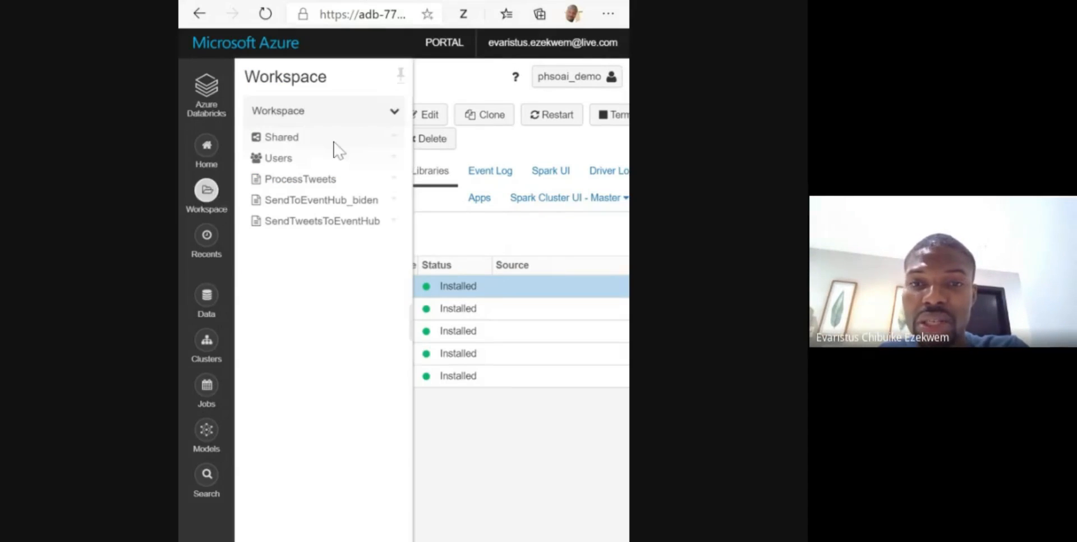
pyautogui.click(395, 113)
pyautogui.moveTo(409, 136)
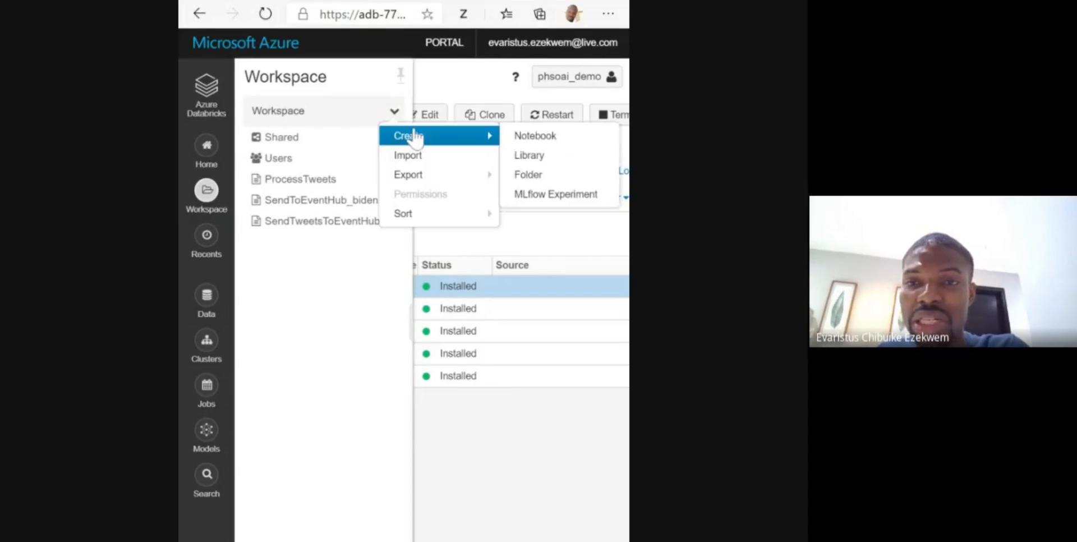
pyautogui.click(555, 139)
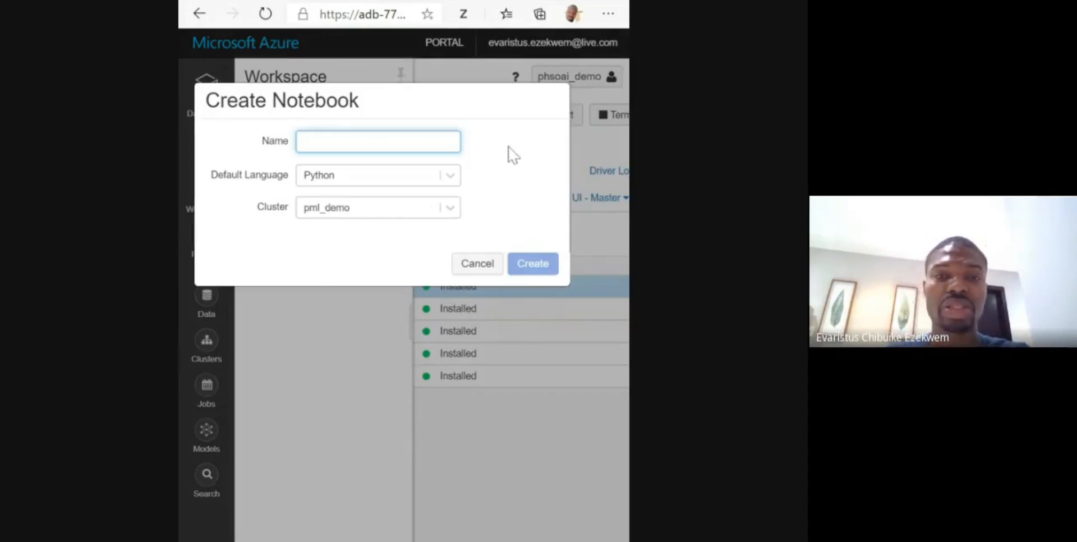
pyautogui.write('p')
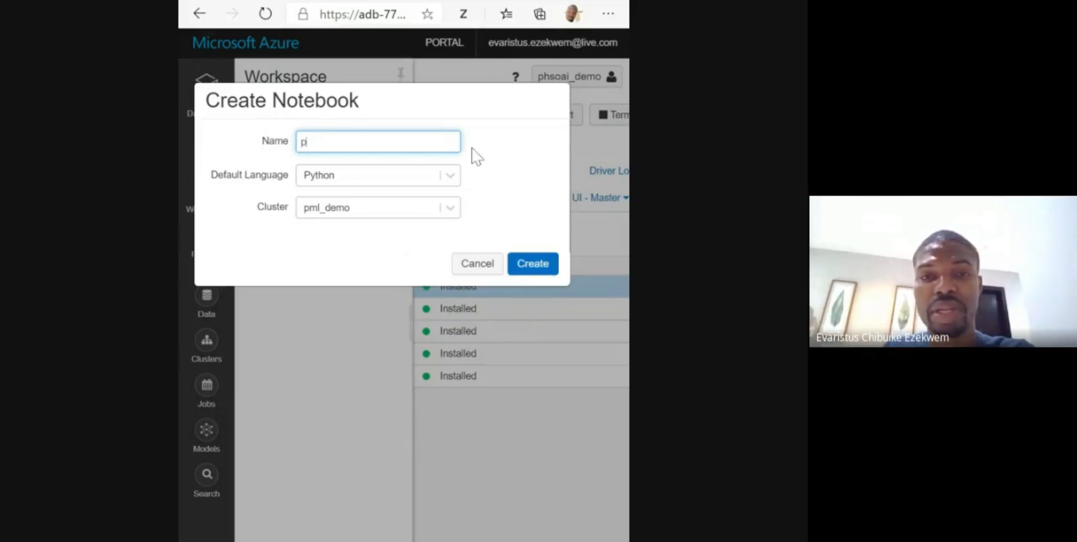
pyautogui.write('ml_-demo')
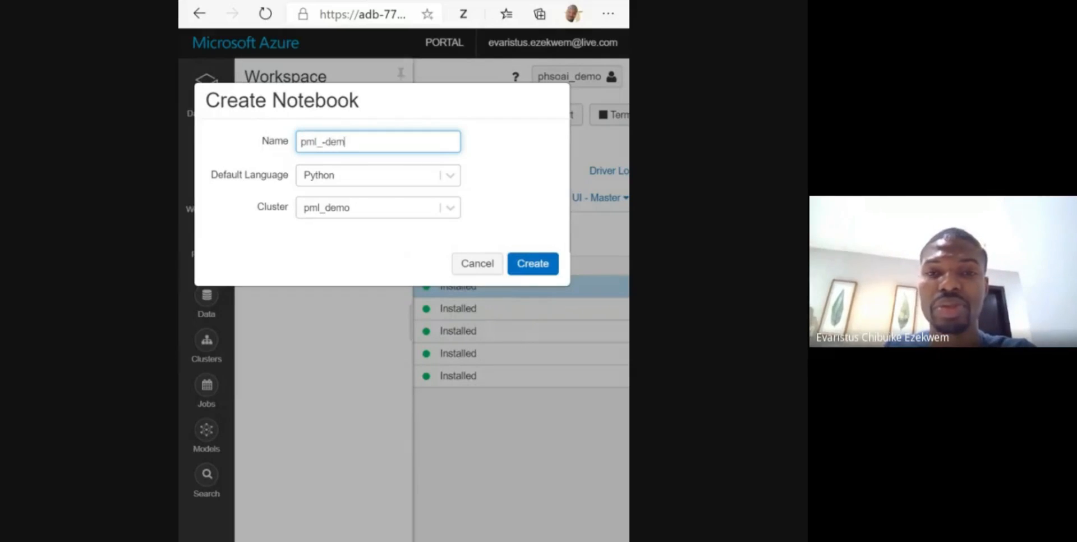
pyautogui.press('BackSpace')
pyautogui.press('BackSpace')
pyautogui.press('BackSpace')
pyautogui.press('BackSpace')
pyautogui.press('BackSpace')
pyautogui.write('demo')
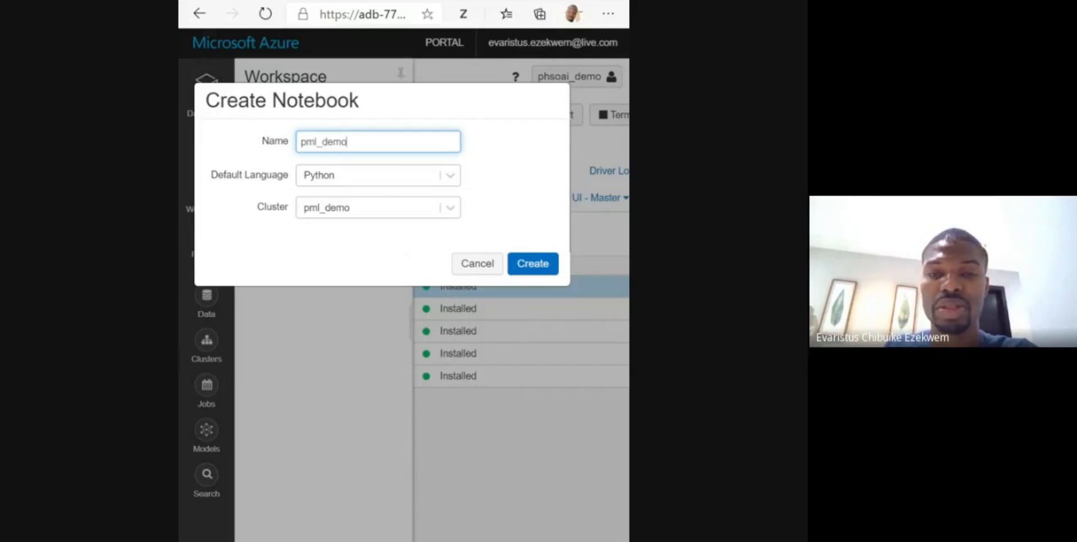
pyautogui.write(' Sent')
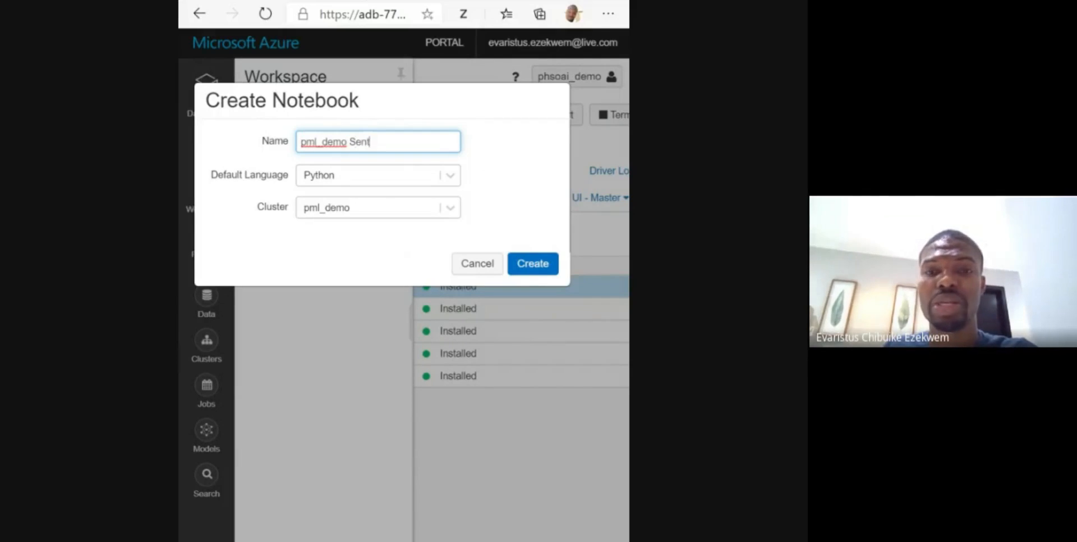
pyautogui.write('TweetToEvent')
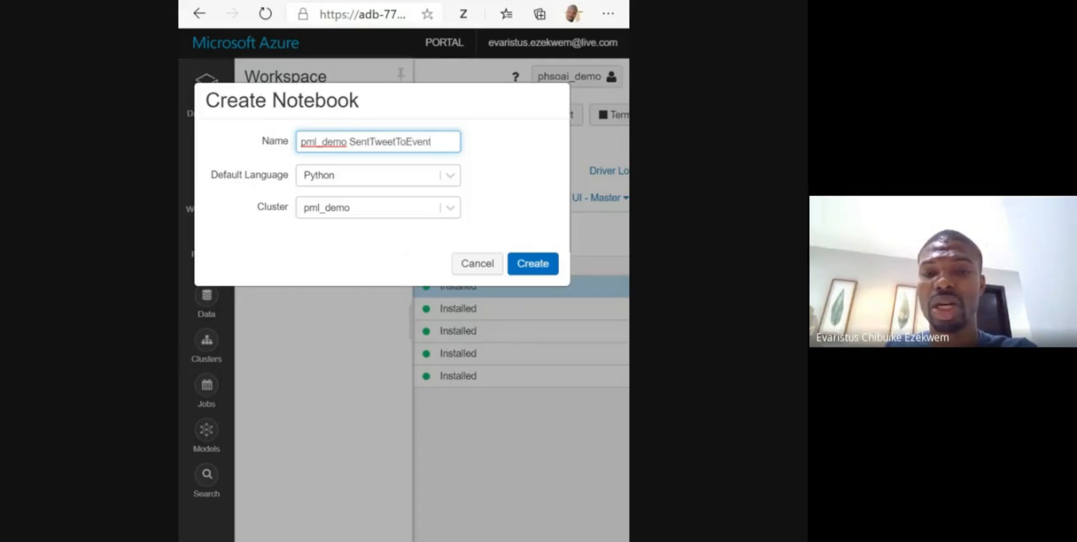
pyautogui.write('Hub')
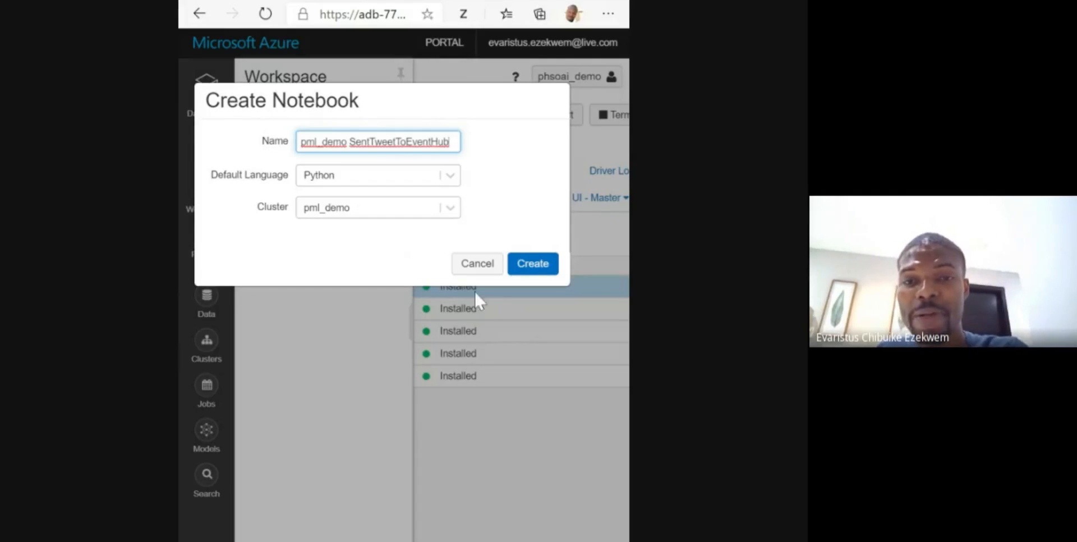
pyautogui.click(536, 263)
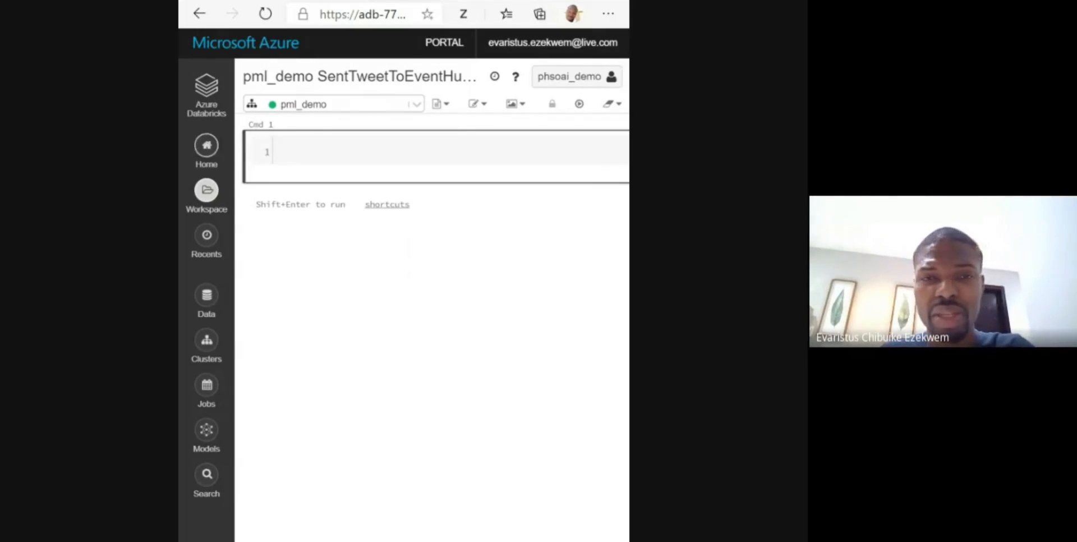
# - Fill the notebook's first cell with imports of asyncio, EventHubProducerClient, EventData and tweepy's StreamListener
pyautogui.click(281, 152)
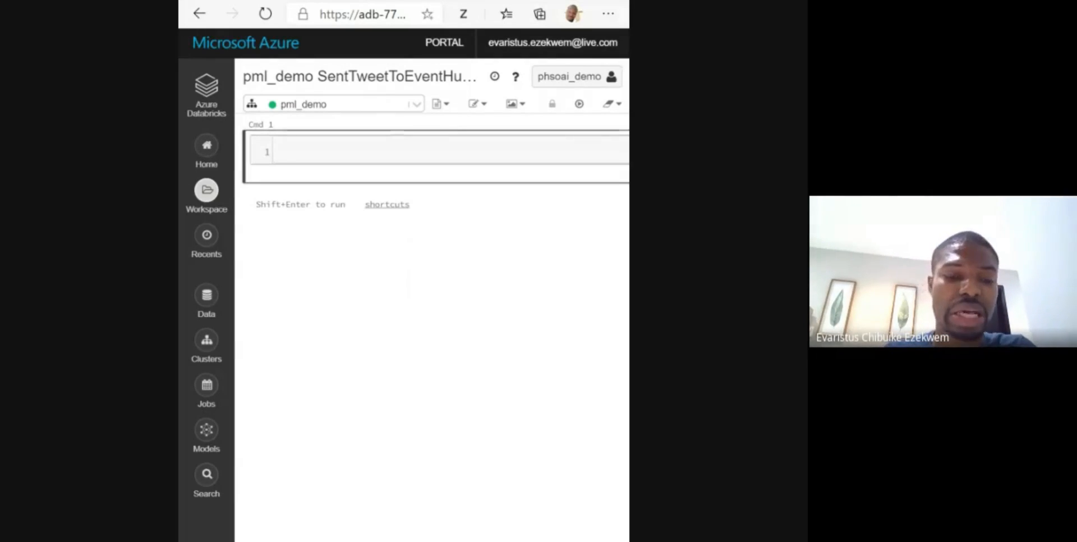
pyautogui.write('import asyncio')
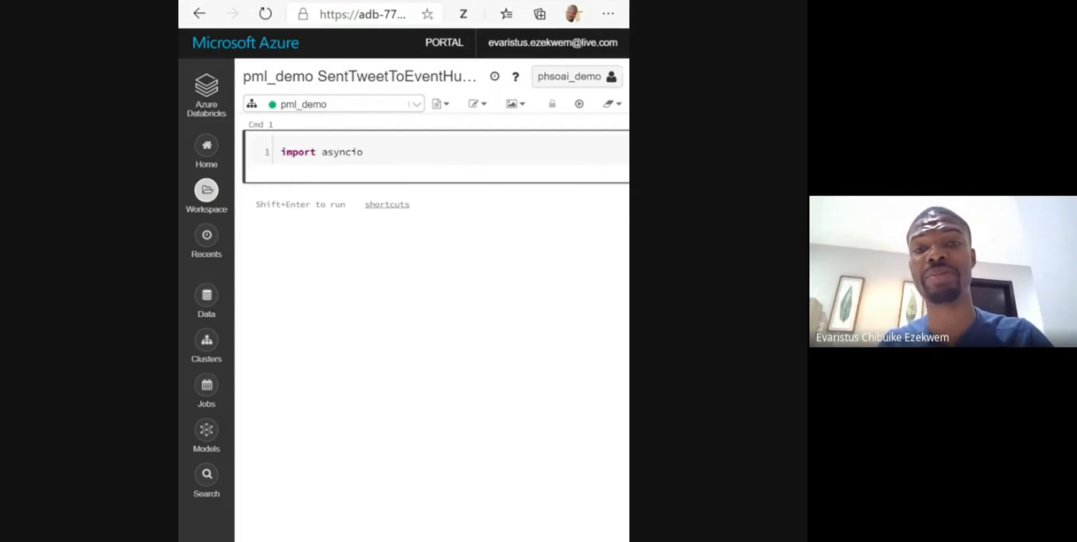
pyautogui.click(472, 169)
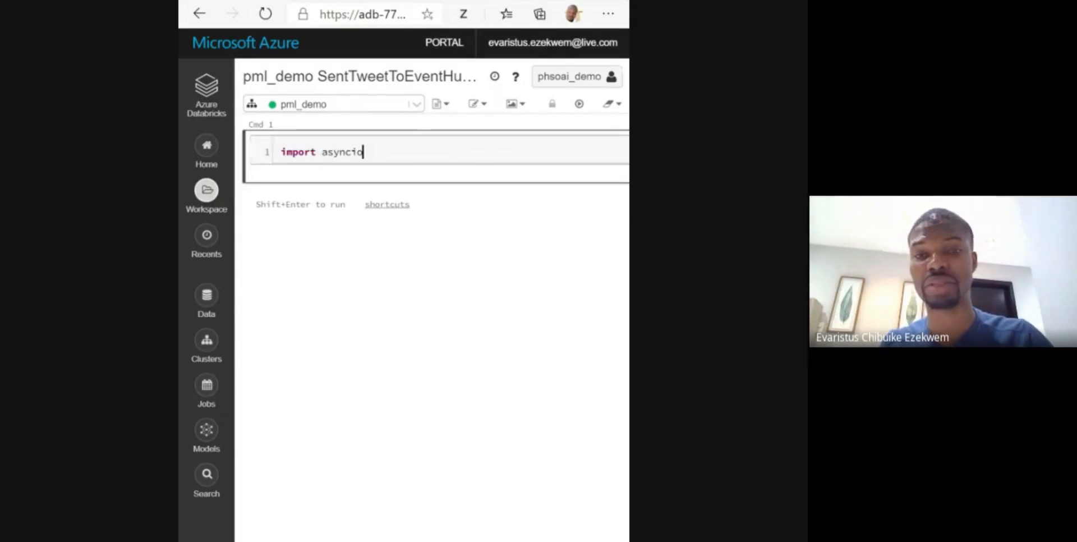
pyautogui.press('Return')
pyautogui.write('from azure.eventhub.aio import EventHubProducerClient from azure.eventhub import EventData from tweepy.streaming import StreamListener')
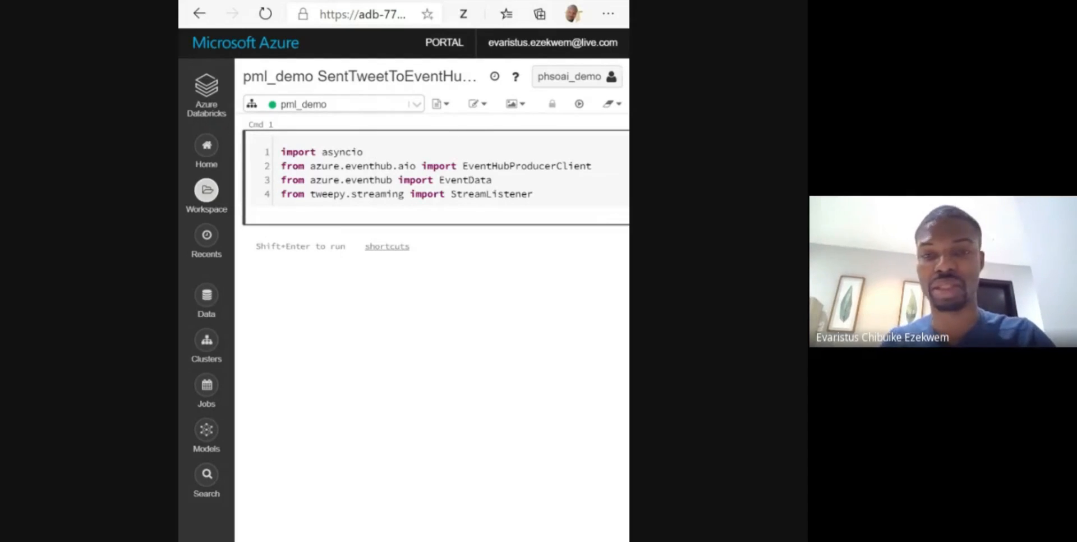
# - Add the imports of tweepy's OAuthHandler and Stream, os and json to the first cell and run it
pyautogui.press('Return')
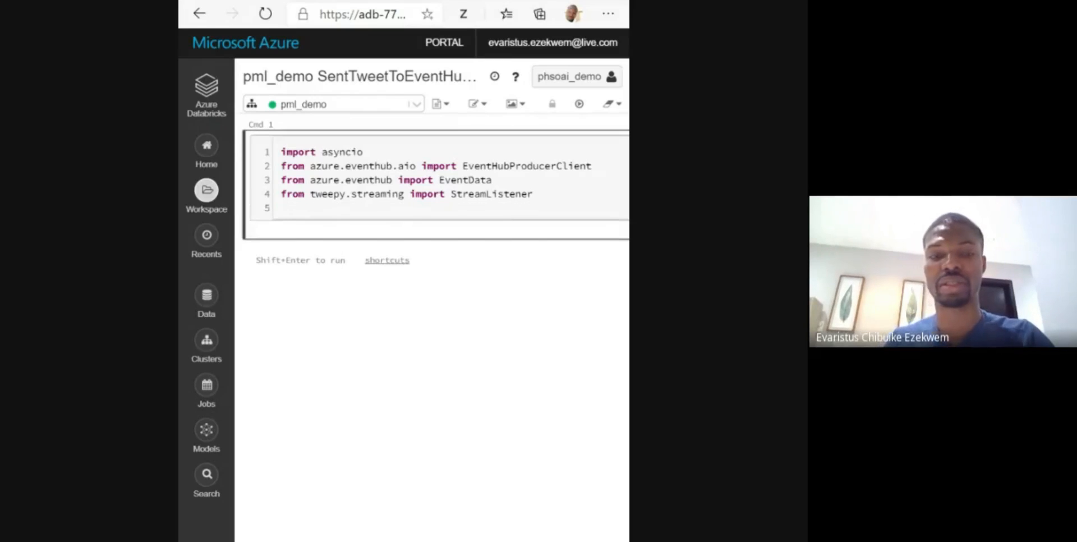
pyautogui.write('from tweepy import OAuthHandler from tweepy import Stream import os import json')
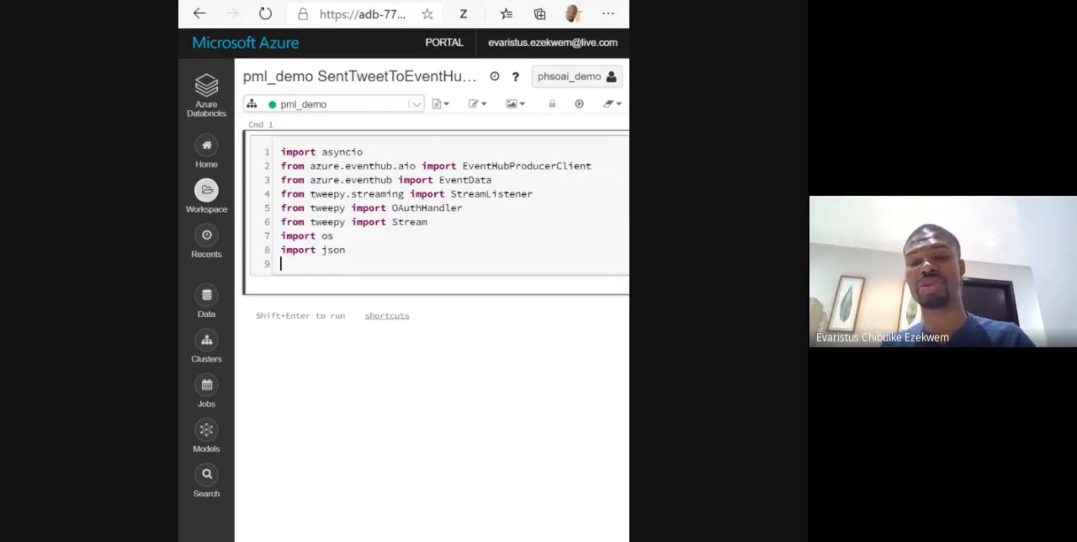
pyautogui.press('BackSpace')
pyautogui.hotkey('shift', 'Return')
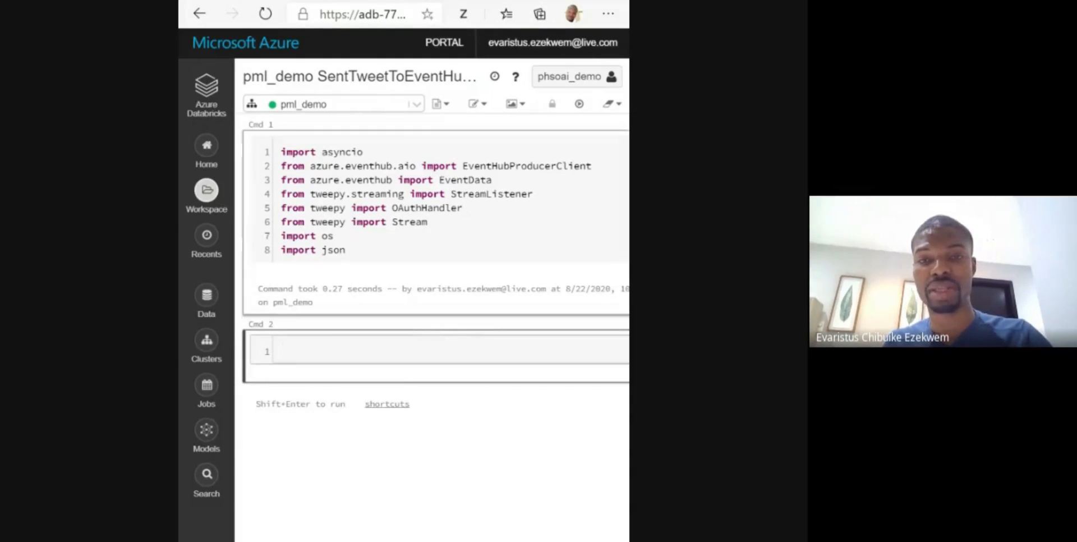
# - Add the line loop = asyncio.get_event_loop() below the imports in the notebook's first cell
pyautogui.click(347, 250)
pyautogui.press('Return')
pyautogui.press('Return')
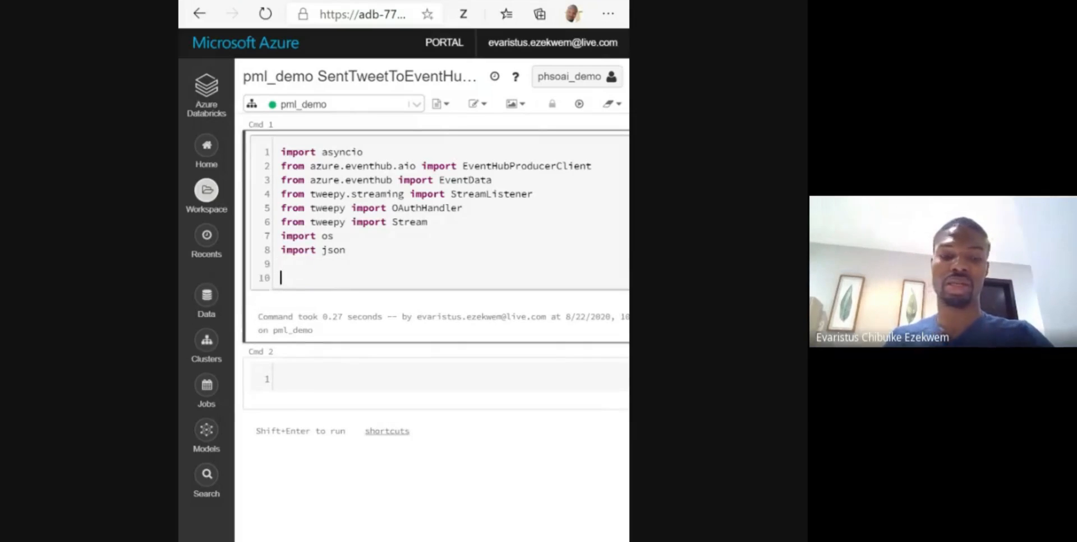
pyautogui.write('loop = asyncio.get_event_loop()')
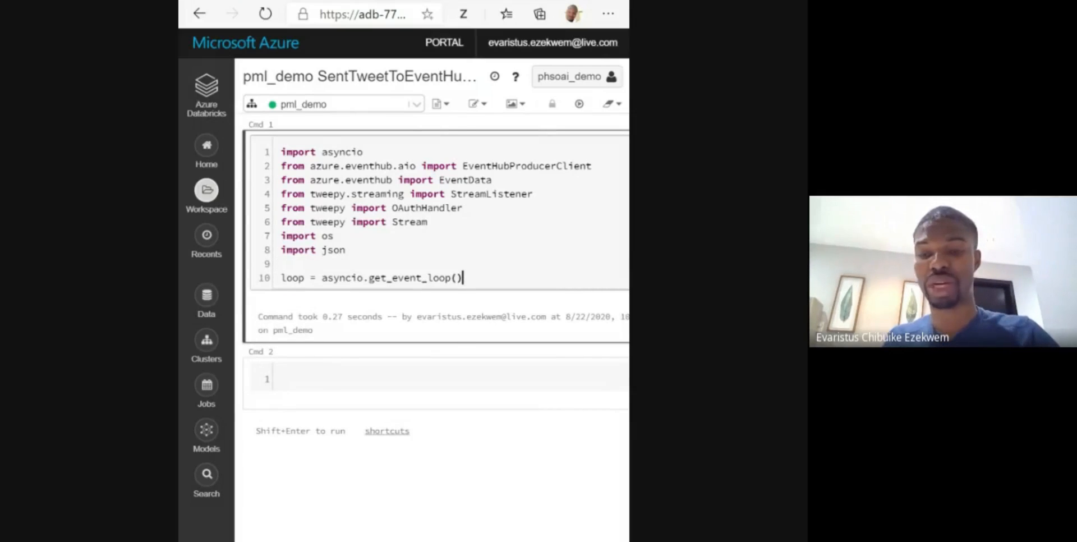
# - Declare the class StdOutListener(StreamListener) a few lines below the event loop assignment in the first cell
pyautogui.press('Return')
pyautogui.press('Return')
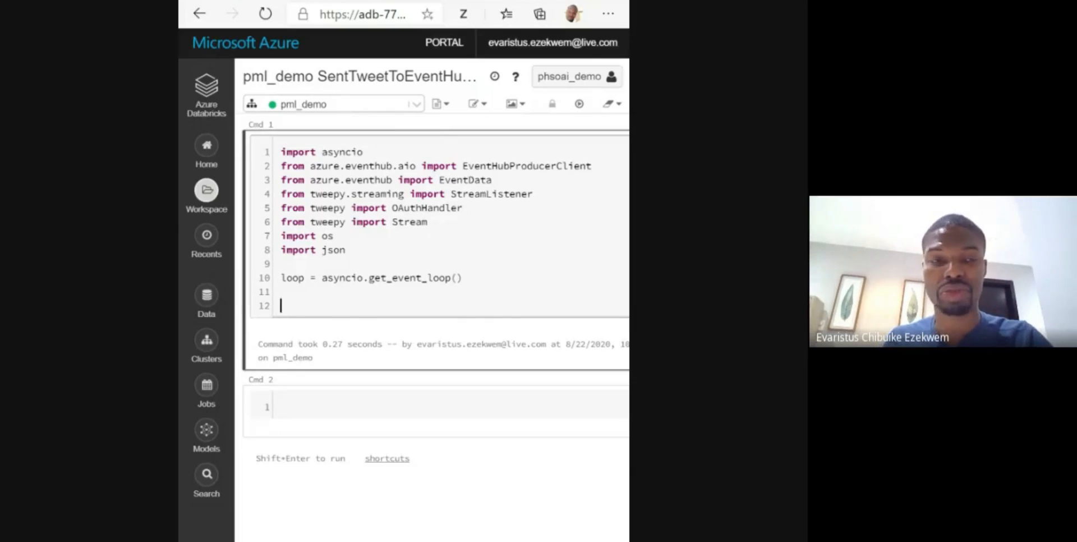
pyautogui.press('Return')
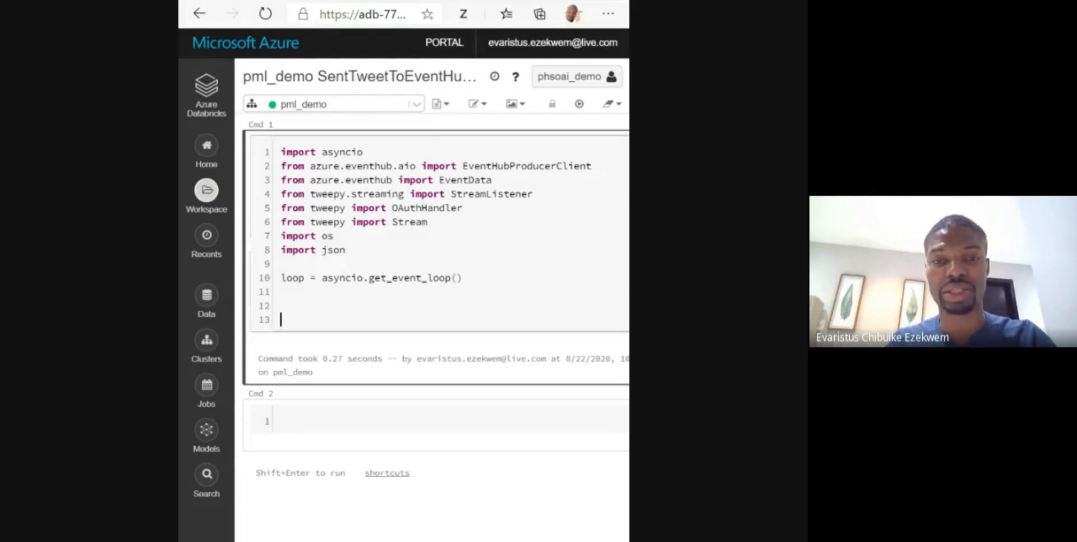
pyautogui.write('class S')
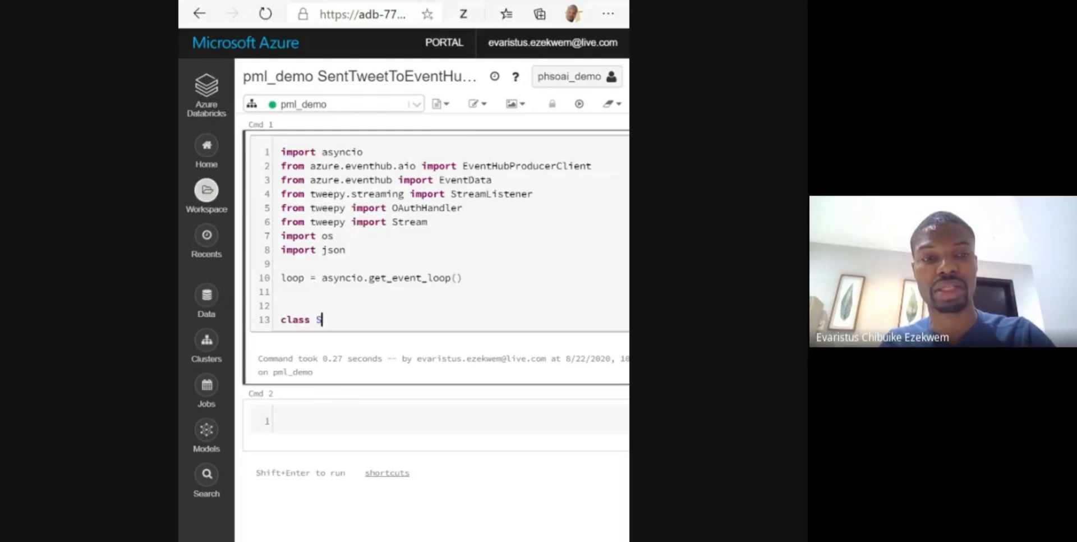
pyautogui.write('tdOu')
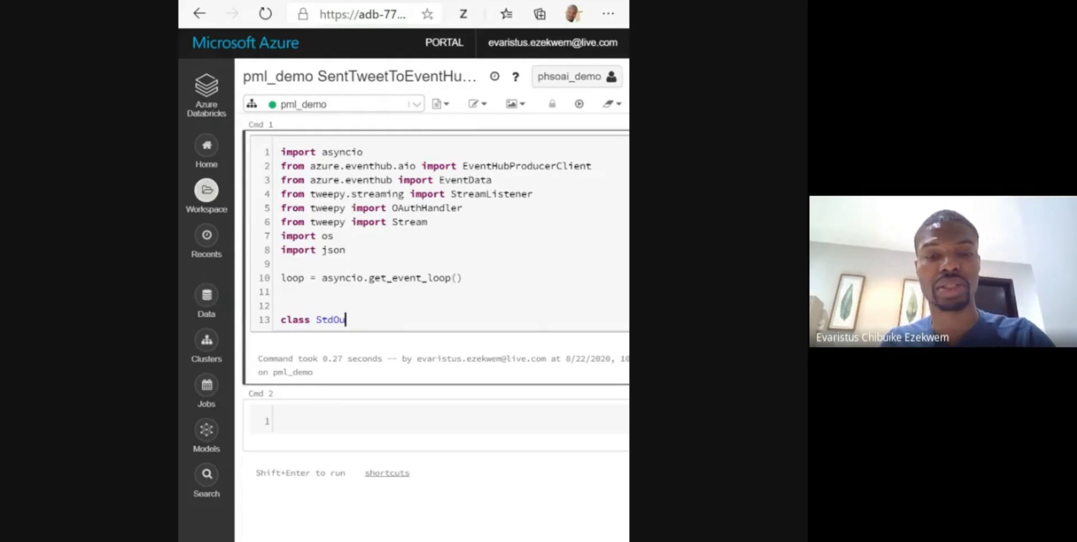
pyautogui.write('tListen')
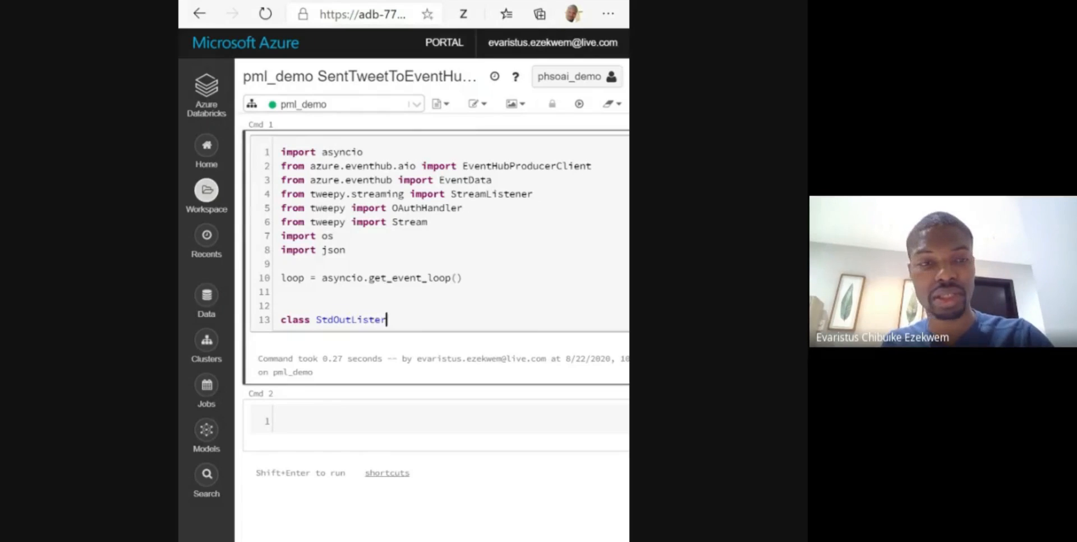
pyautogui.press('BackSpace')
pyautogui.write('ner(')
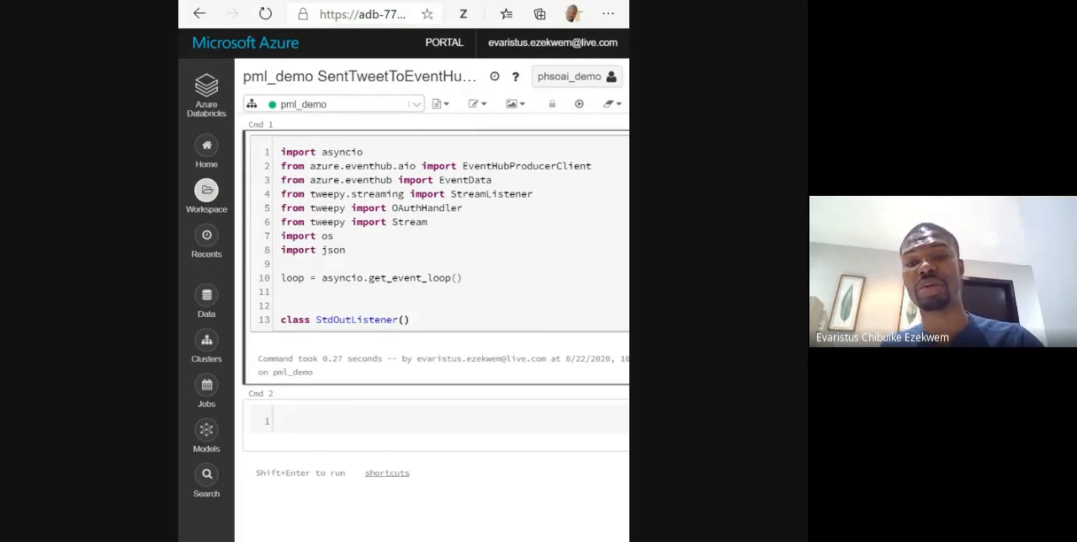
pyautogui.write('Stre')
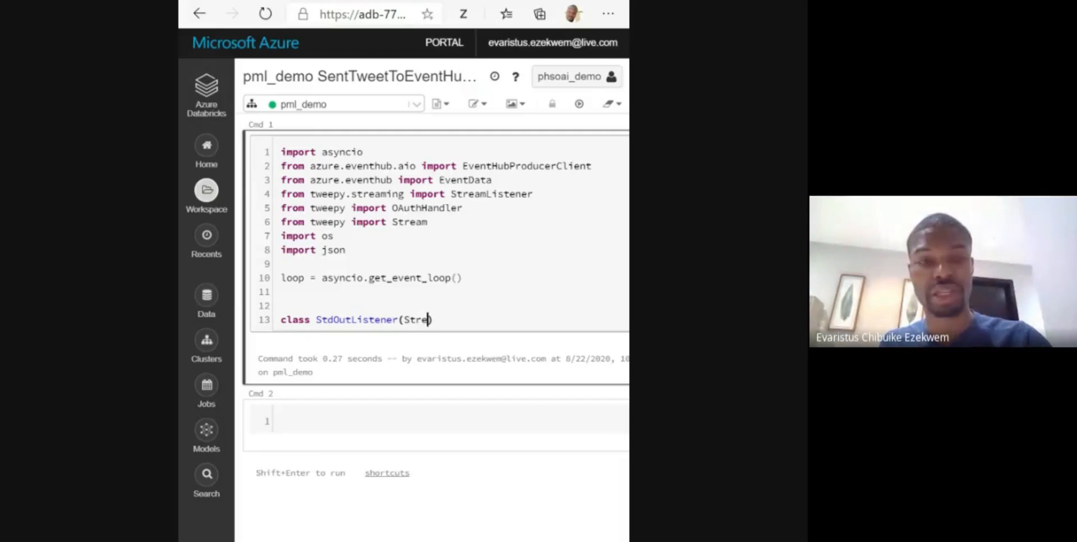
pyautogui.write('amListener')
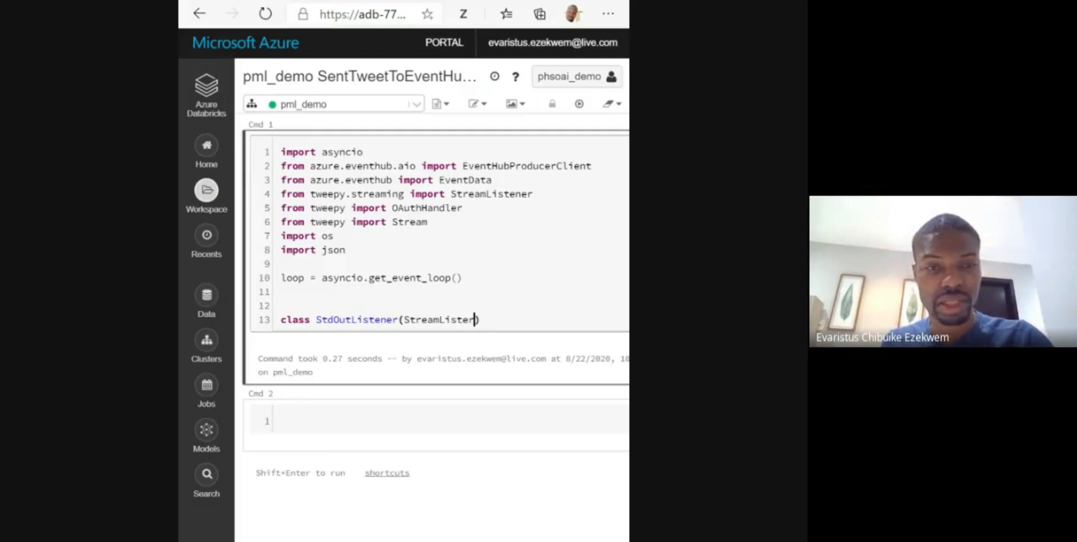
pyautogui.press('BackSpace')
pyautogui.write('ner')
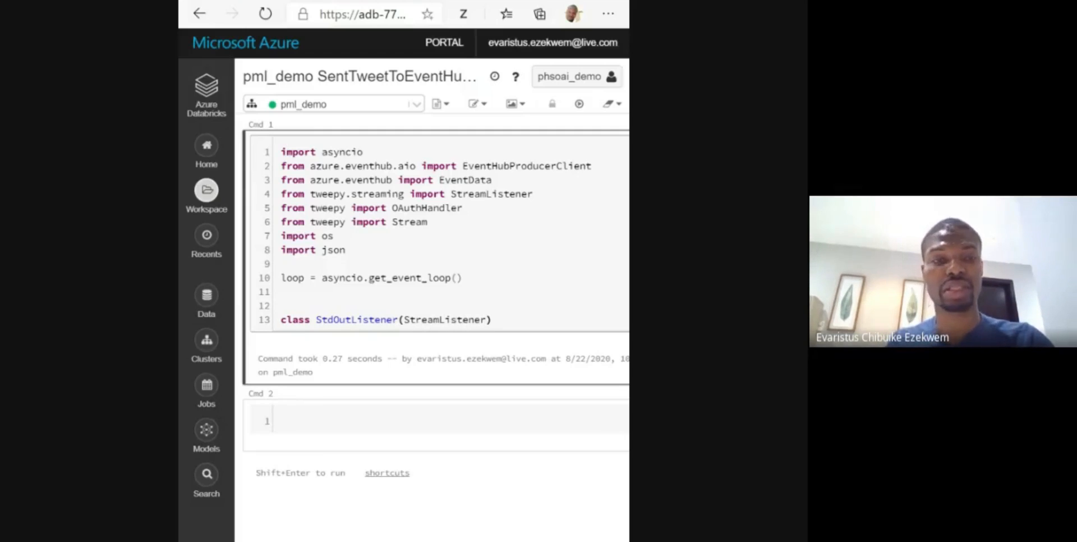
pyautogui.write('):')
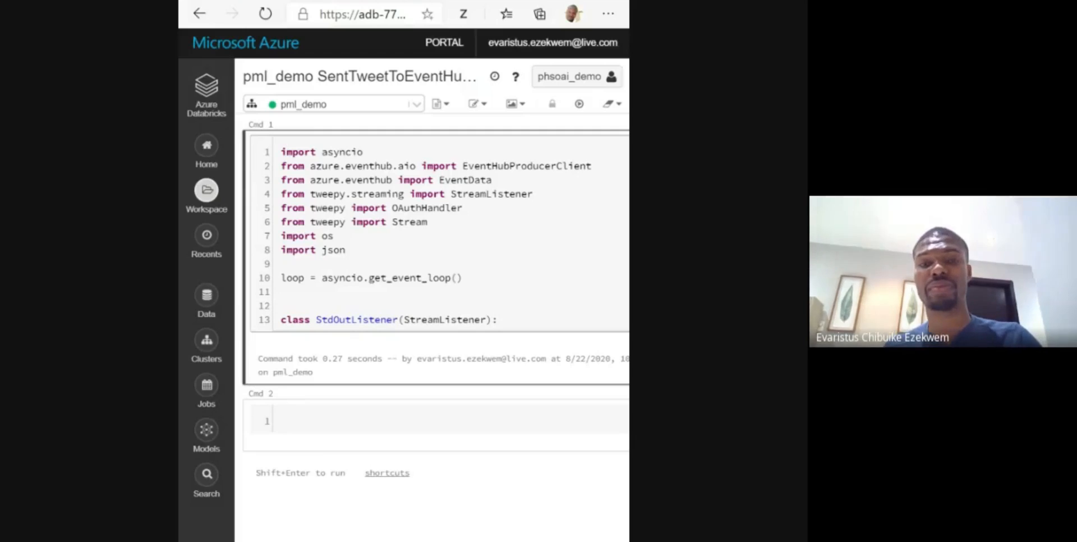
# - Give the StdOutListener class an on_status(self, status_code) method containing only pass
pyautogui.scroll(-2, 435, 340)
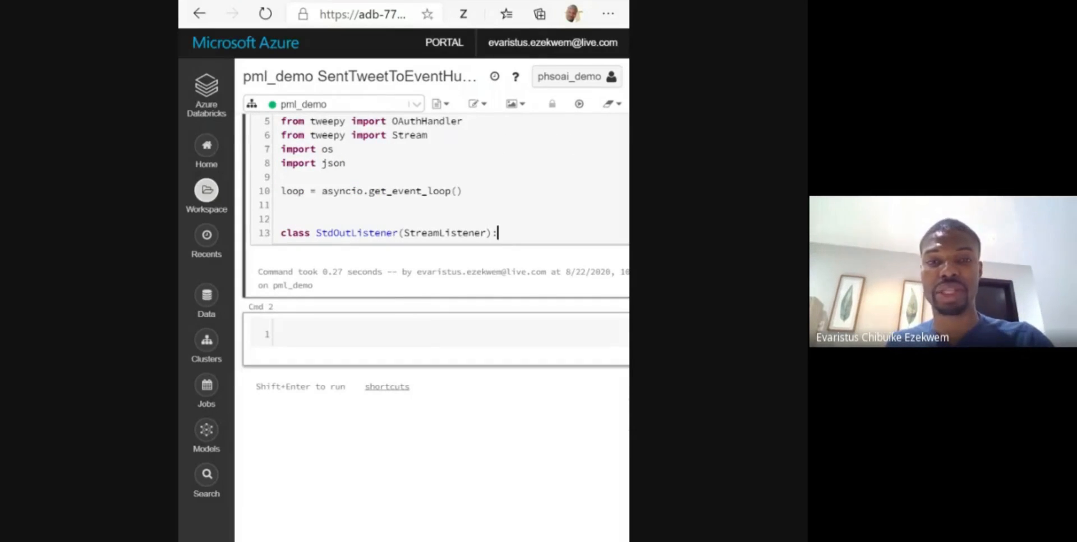
pyautogui.press('Return')
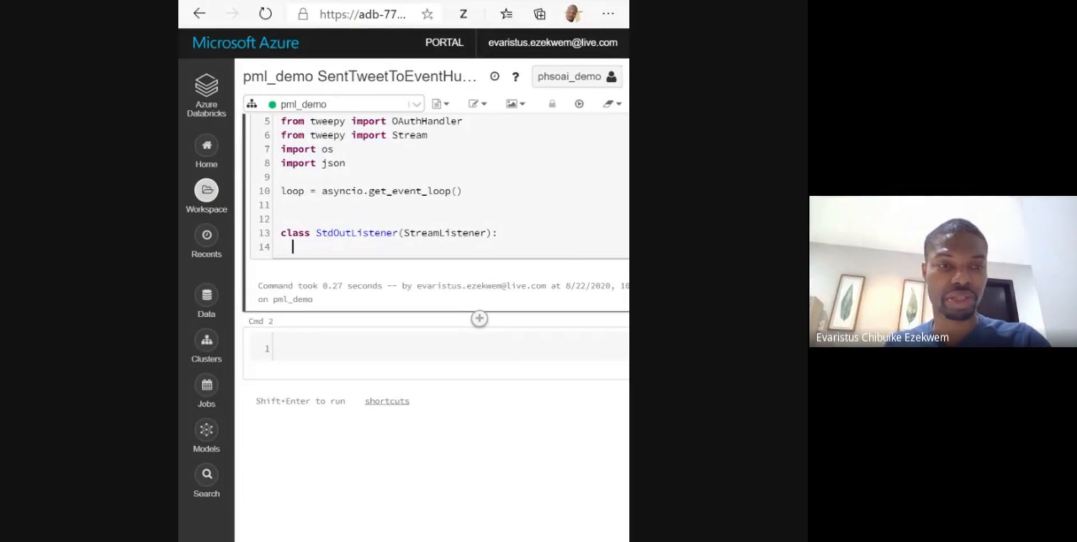
pyautogui.write('def on')
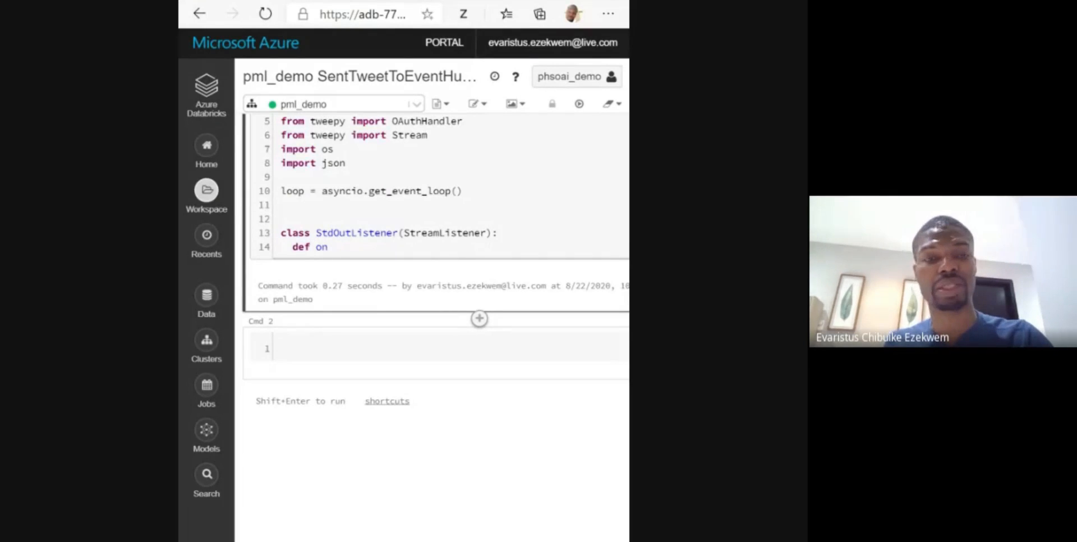
pyautogui.write('_staut')
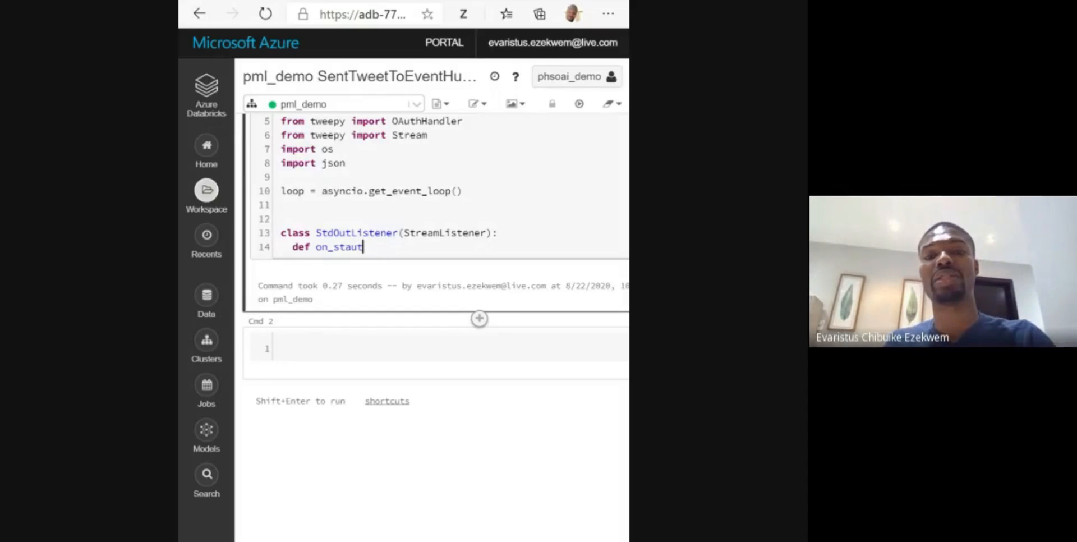
pyautogui.press('BackSpace')
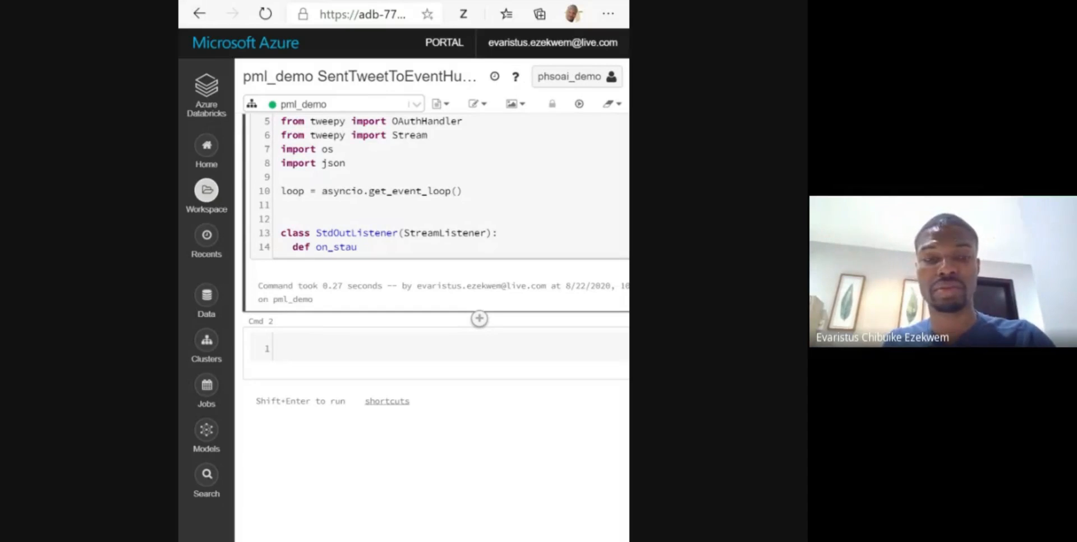
pyautogui.write('us(self)')
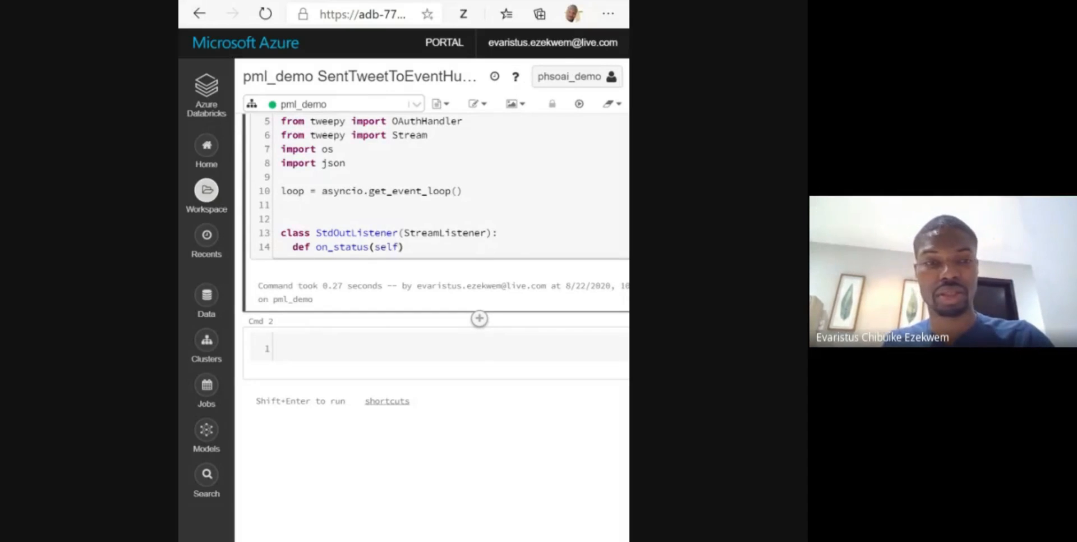
pyautogui.write(', ')
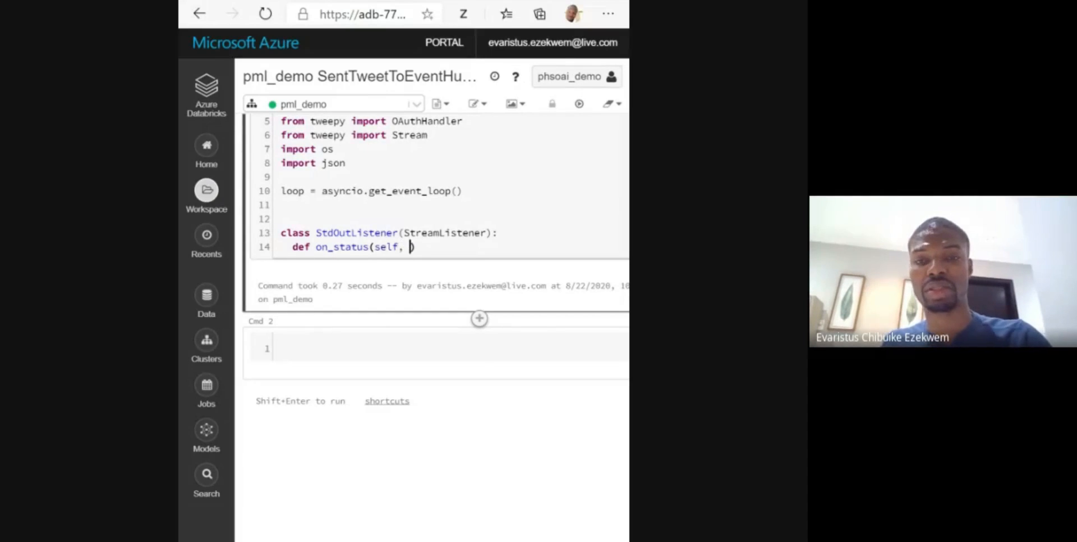
pyautogui.write('sta')
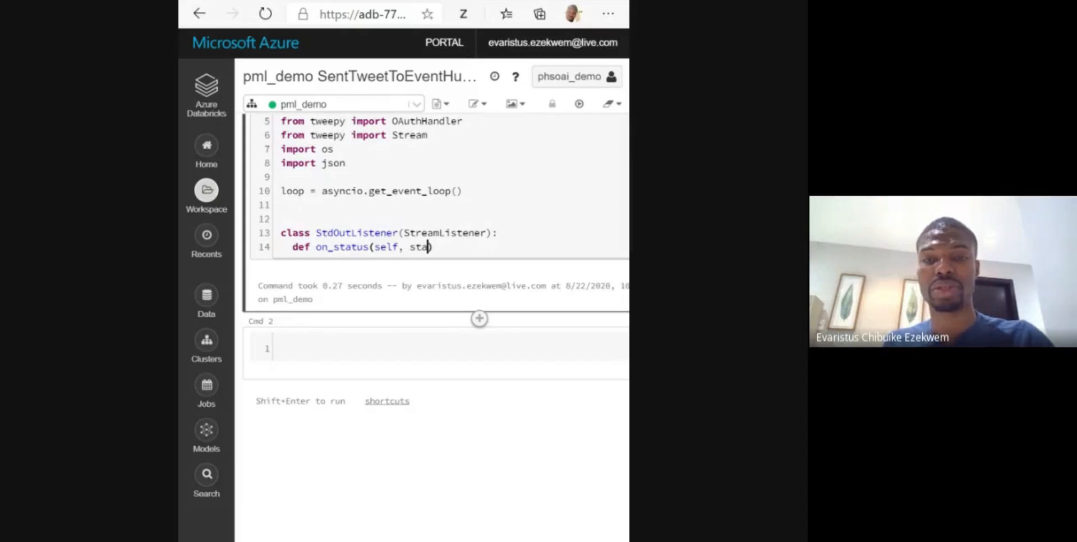
pyautogui.write('tus')
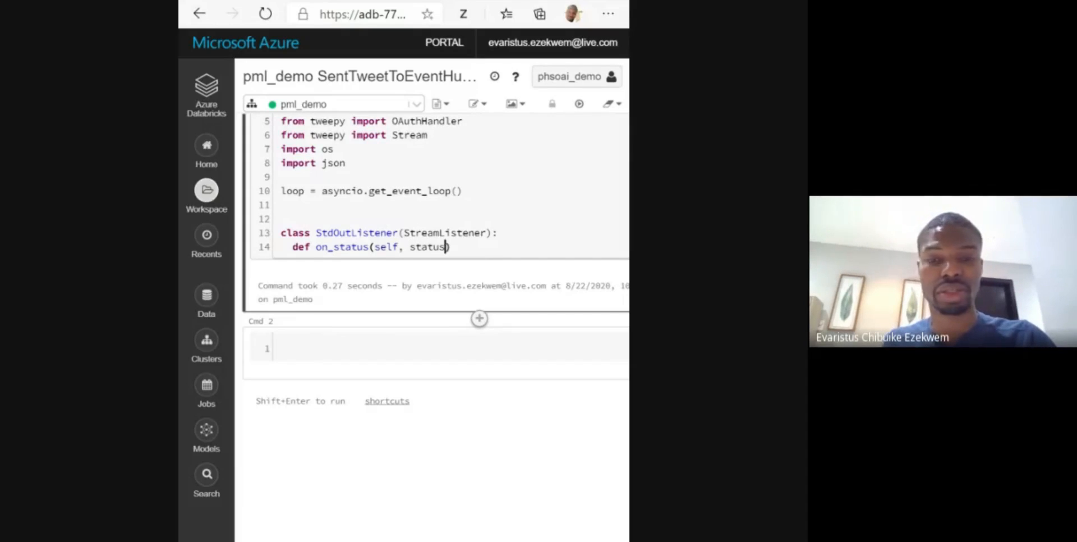
pyautogui.write('_c')
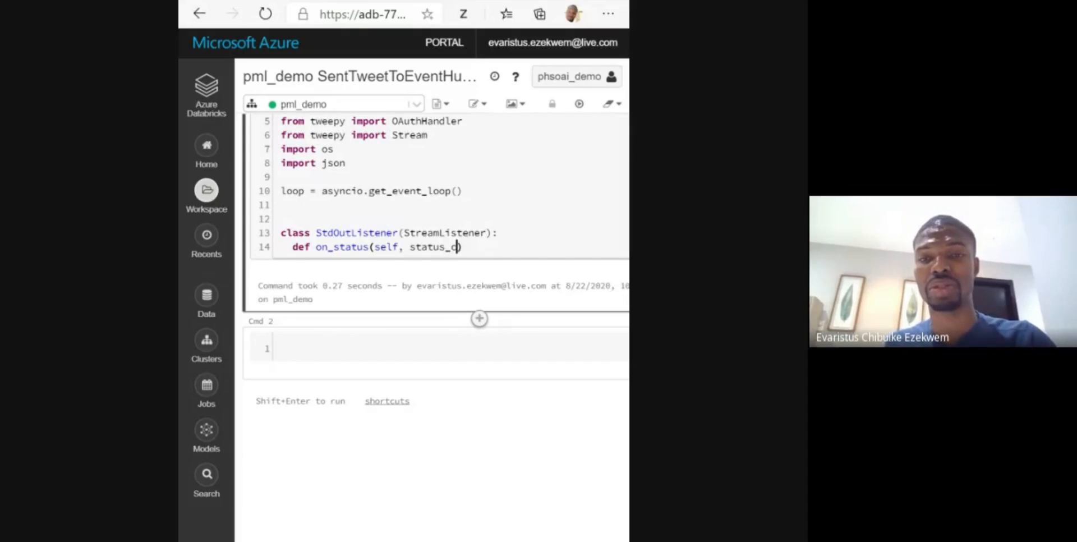
pyautogui.write('ode')
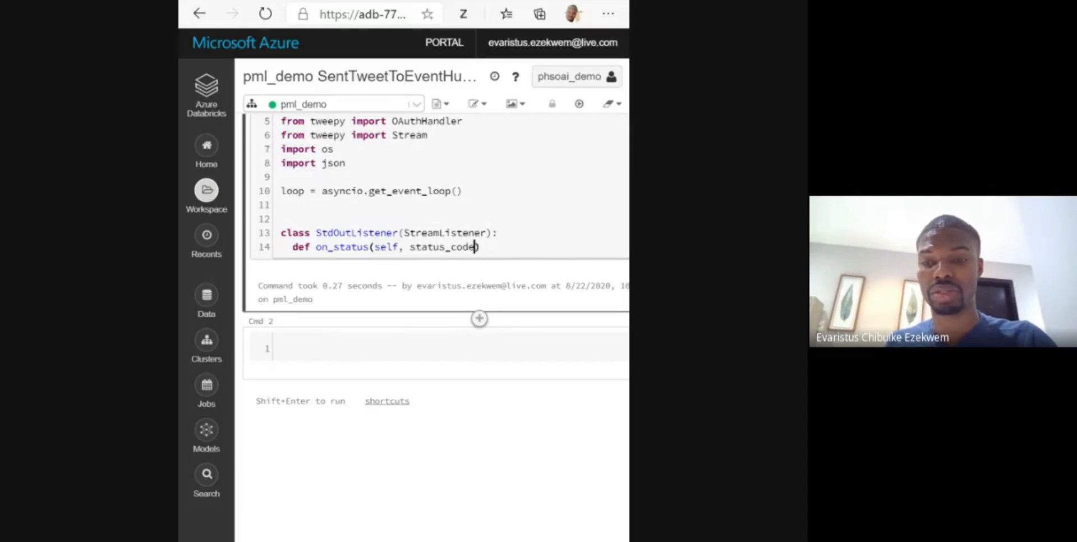
pyautogui.write('):')
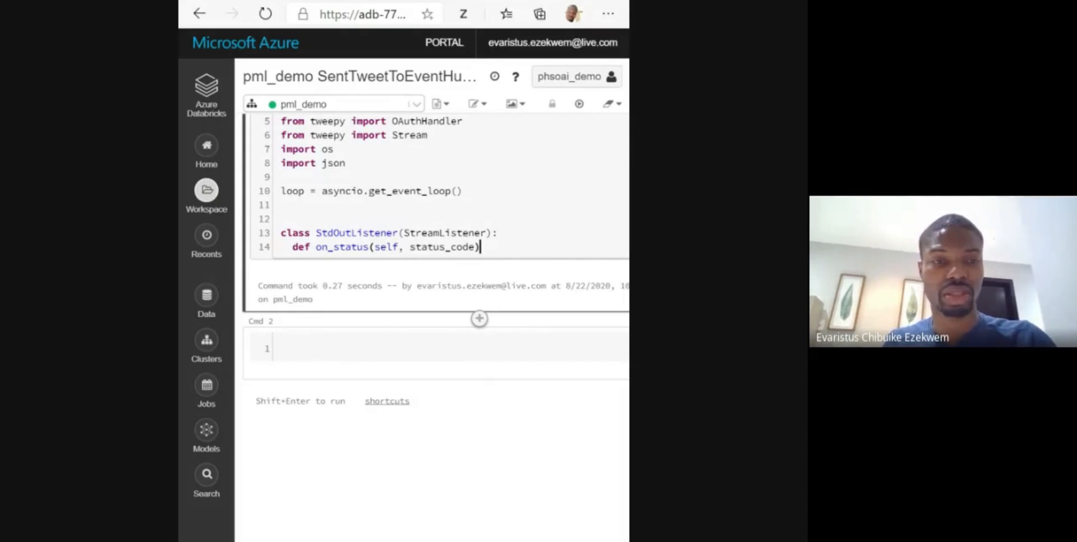
pyautogui.press('Return')
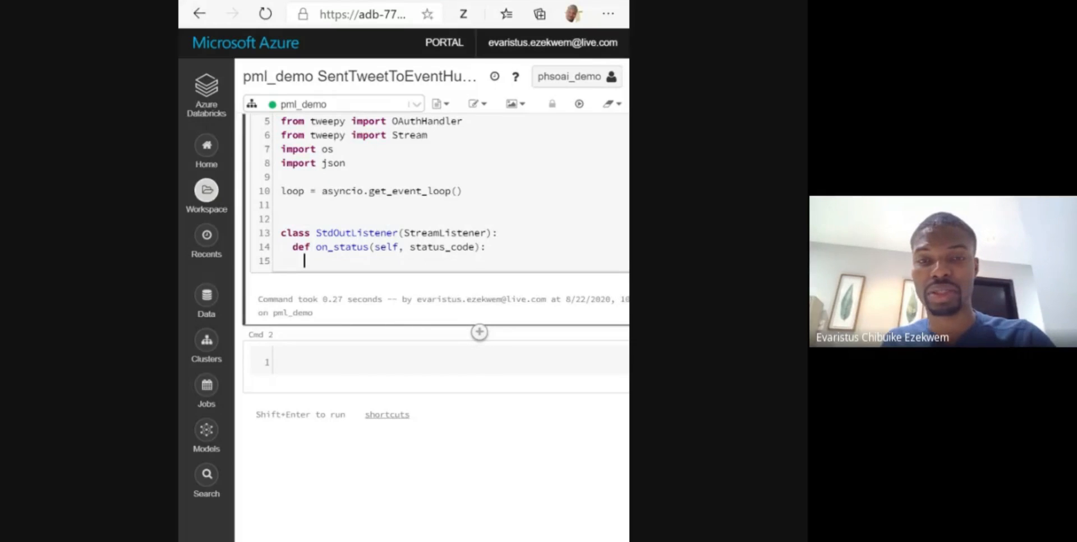
pyautogui.write('pass')
pyautogui.press('Return')
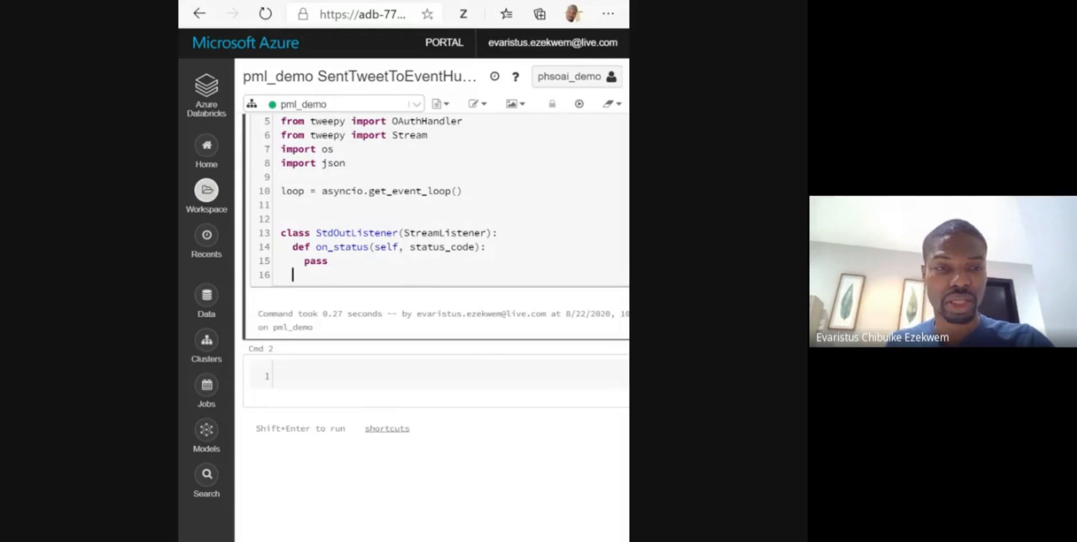
# - Add an on_data(self, data) method to the StdOutListener class, with print(data) as its first statement
pyautogui.press('Return')
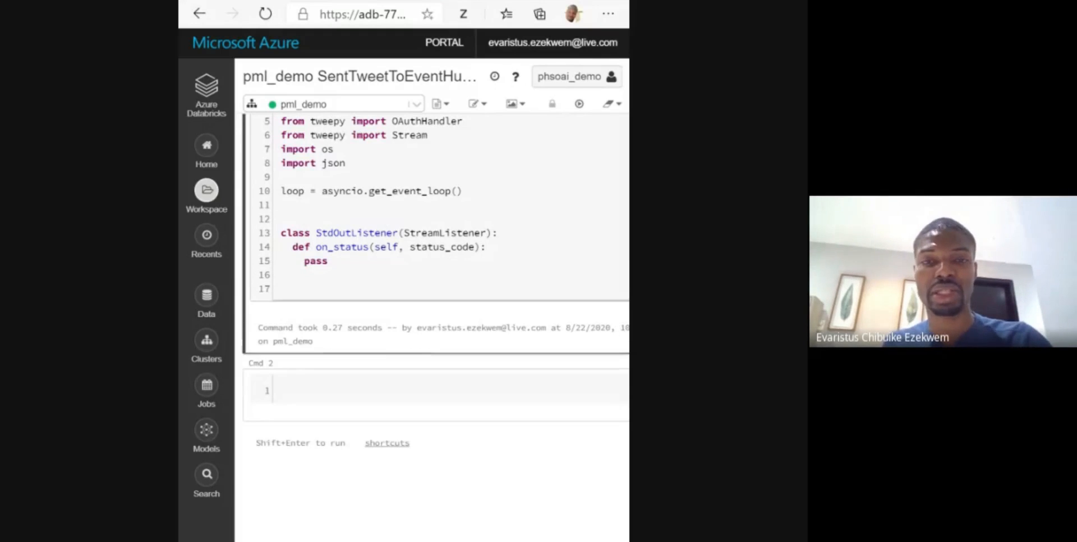
pyautogui.write('def')
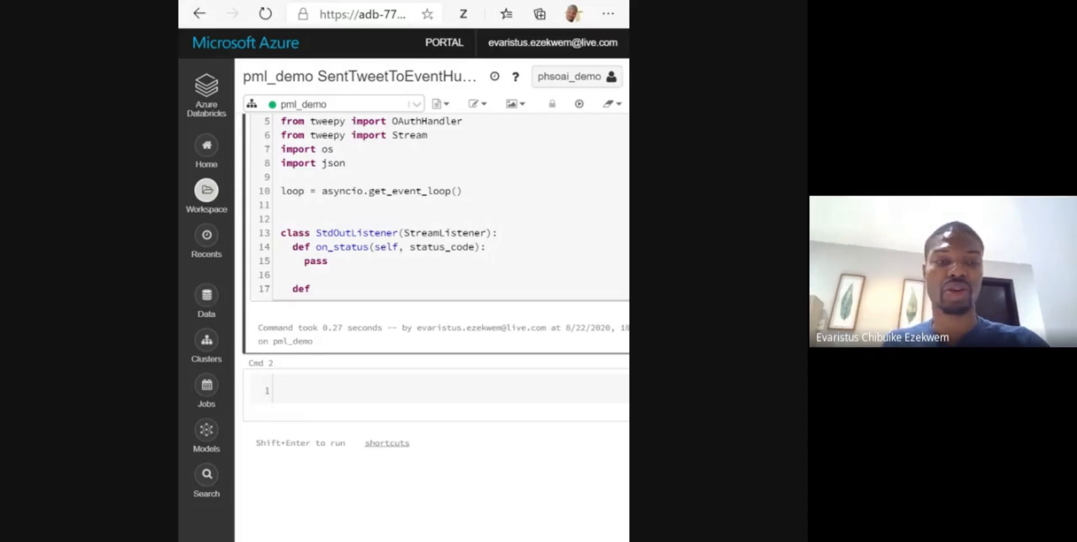
pyautogui.write(' on_')
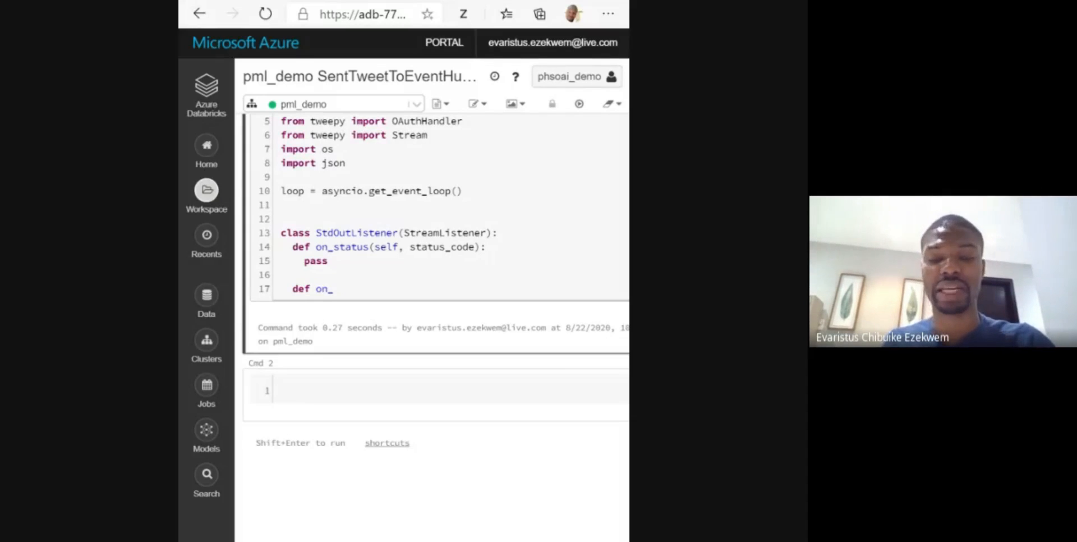
pyautogui.write('data(')
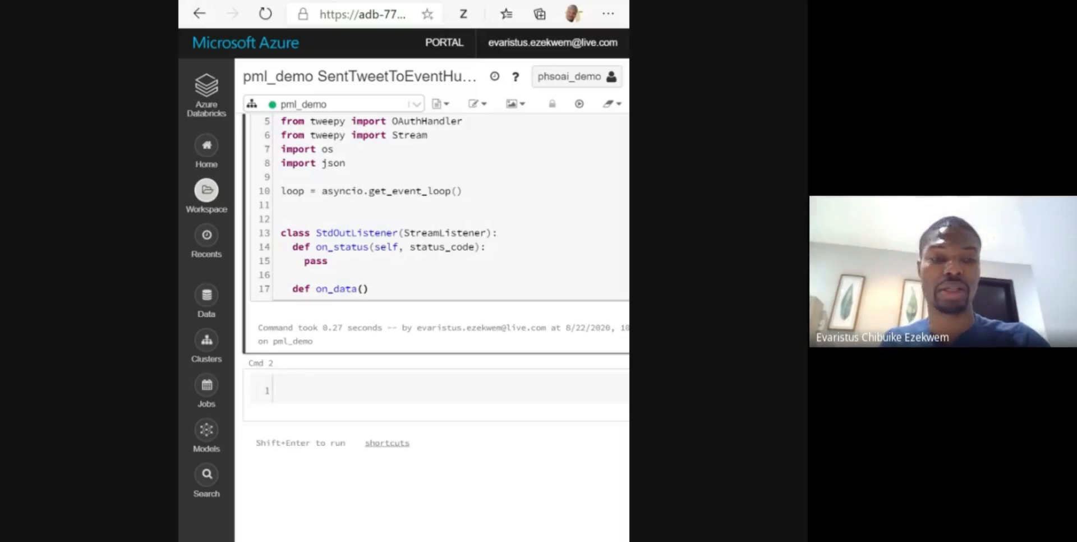
pyautogui.write('se')
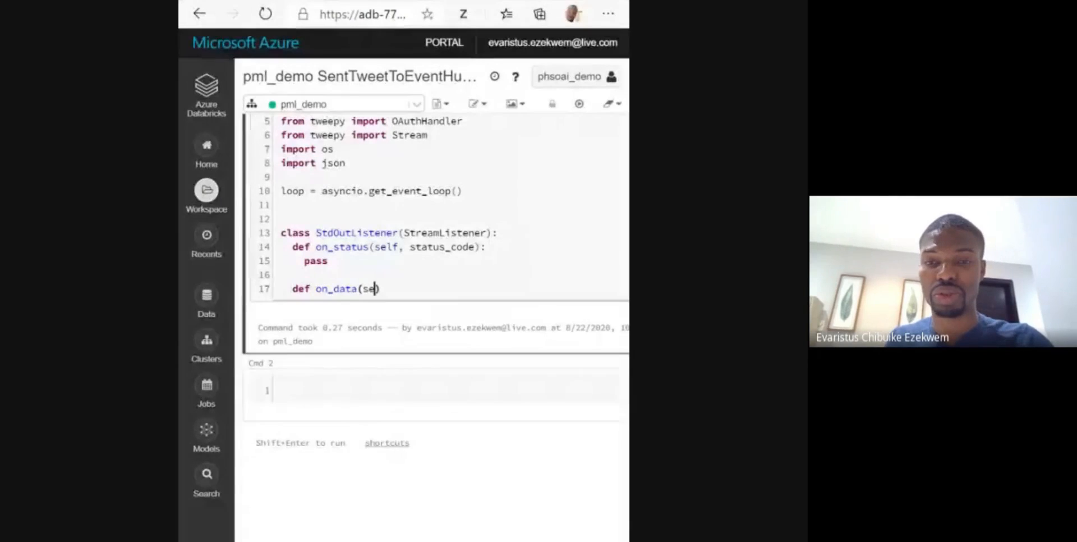
pyautogui.write('lf, dataa')
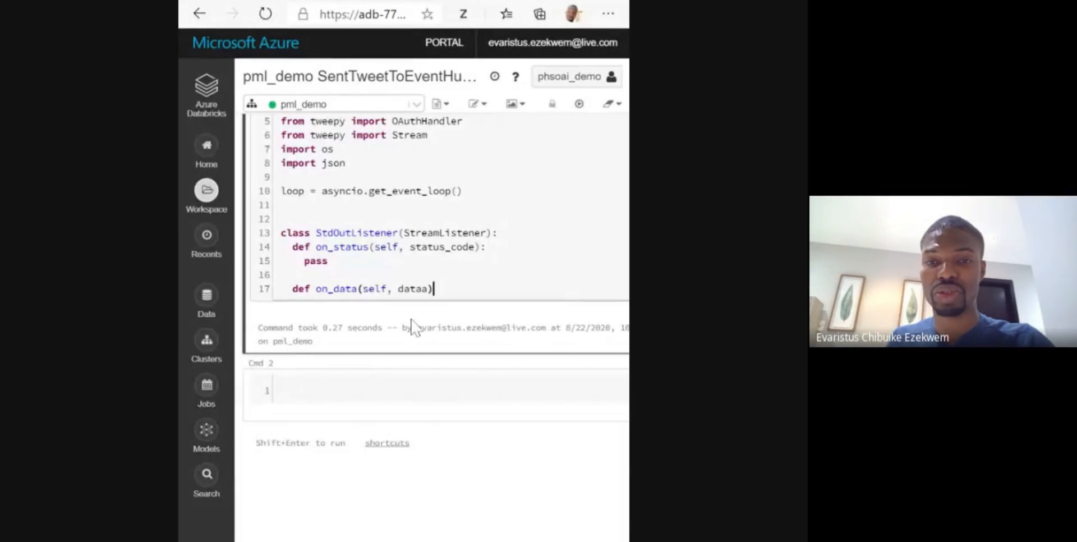
pyautogui.press('Left')
pyautogui.press('Left')
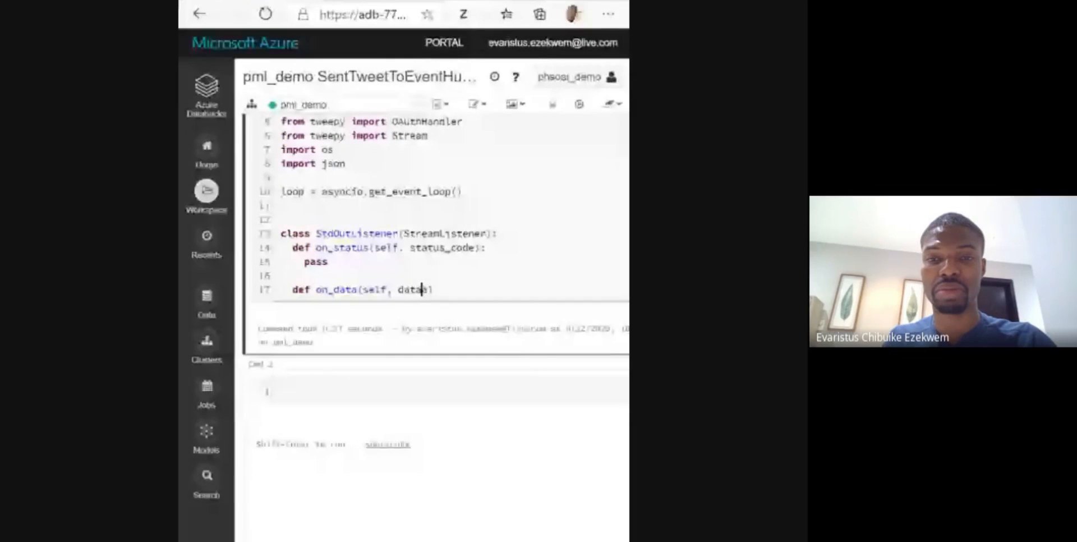
pyautogui.press('Delete')
pyautogui.press('End')
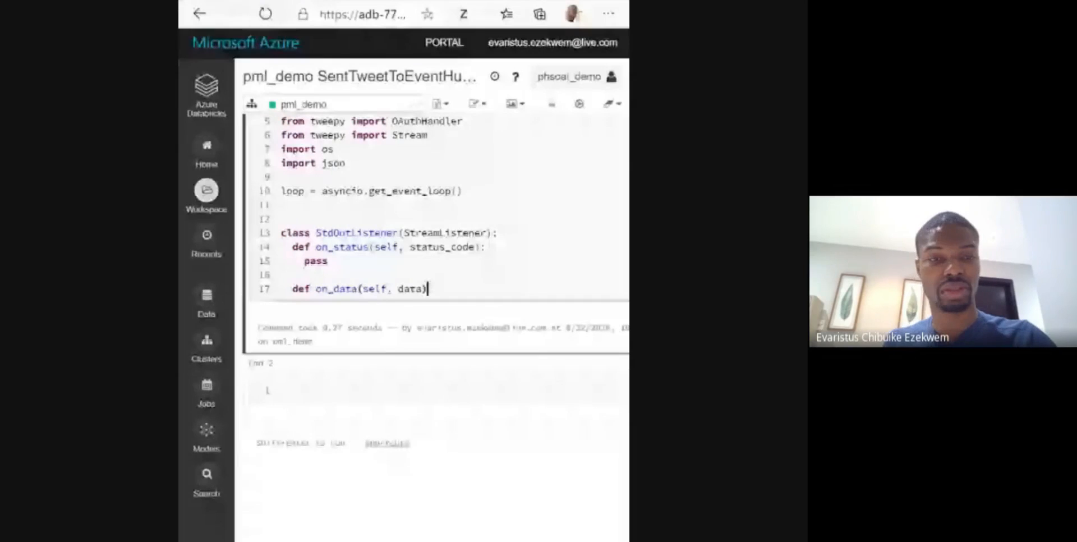
pyautogui.write(':')
pyautogui.press('Return')
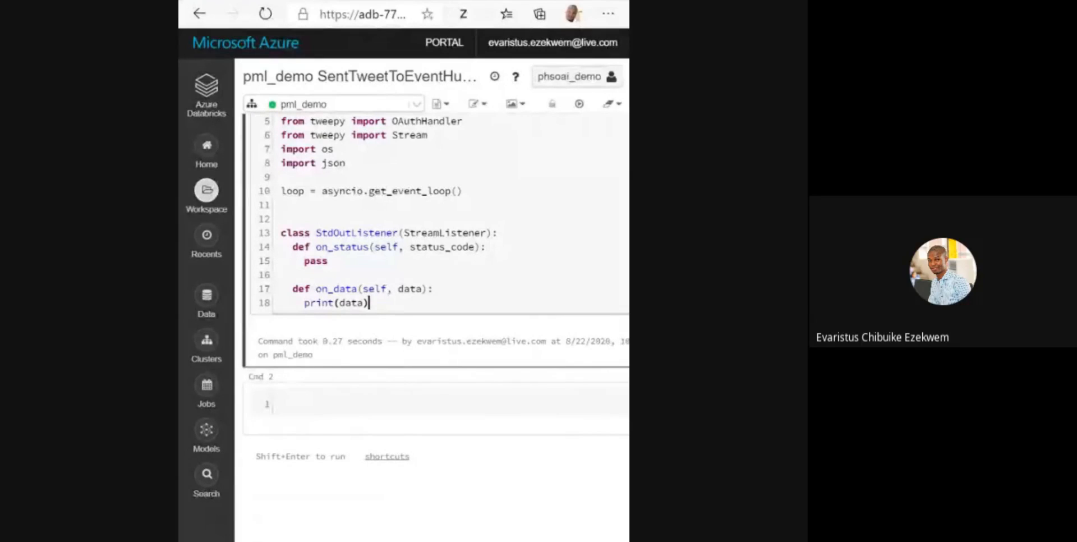
# - End on_data with return True, and add an on_error(self, status) method containing a commented-out print(status) and return True
pyautogui.press('Return')
pyautogui.press('Return')
pyautogui.write('return True')
pyautogui.press('Return')
pyautogui.press('Return')
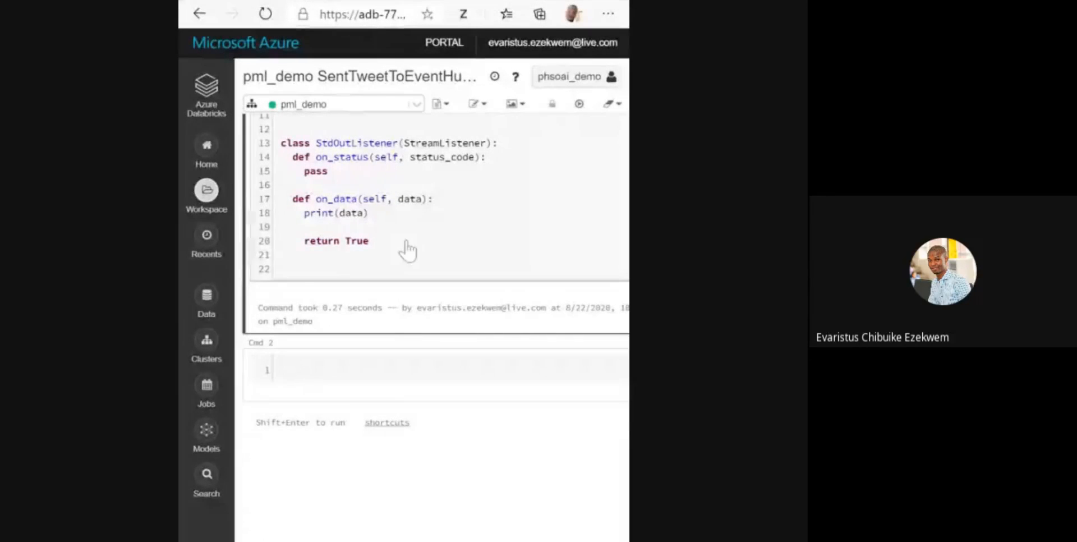
pyautogui.write('def on_error(self, status):  #     print(status)     return True')
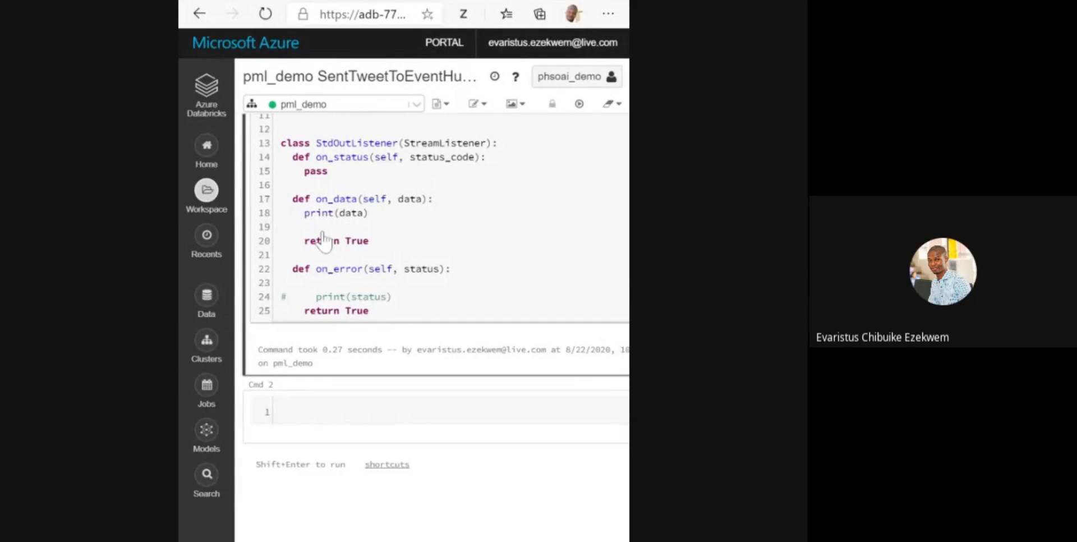
# - Add the unindented line if __name__=="__main__": a few lines below the StdOutListener class in the first cell
pyautogui.scroll(1, 323, 241)
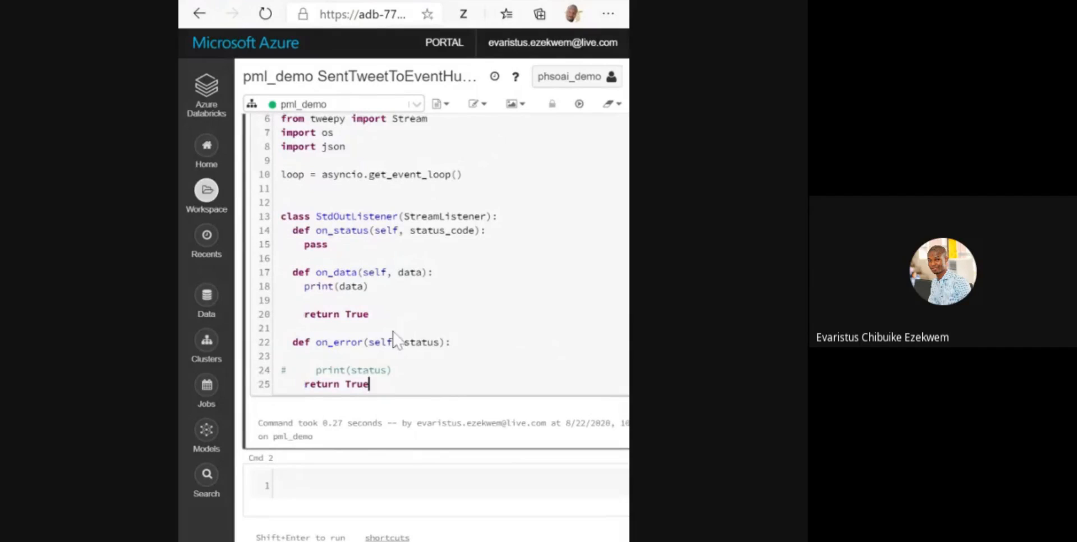
pyautogui.click(394, 371)
pyautogui.press('Return')
pyautogui.press('Return')
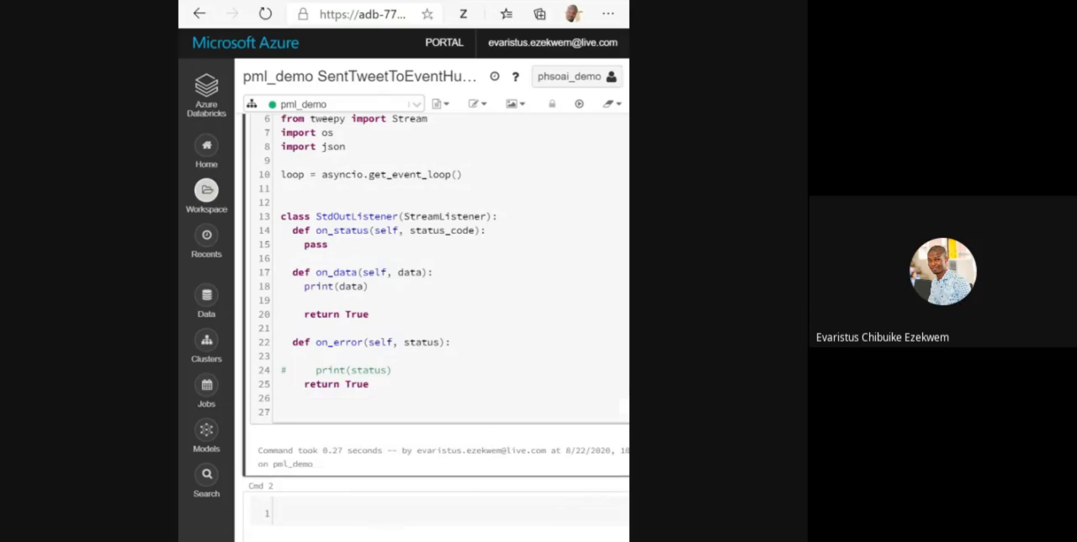
pyautogui.press('Return')
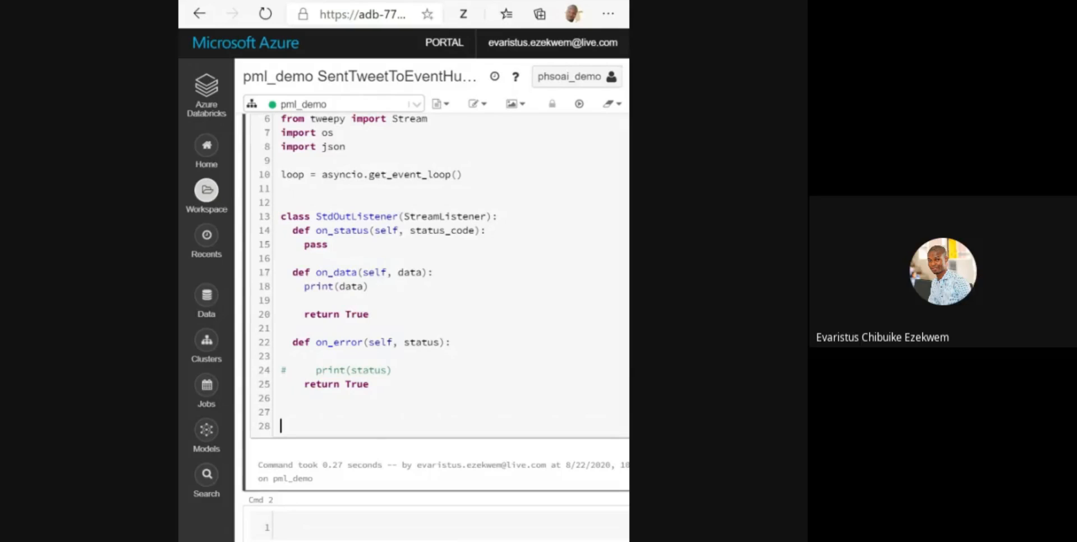
pyautogui.write('if __name__=="__main__":')
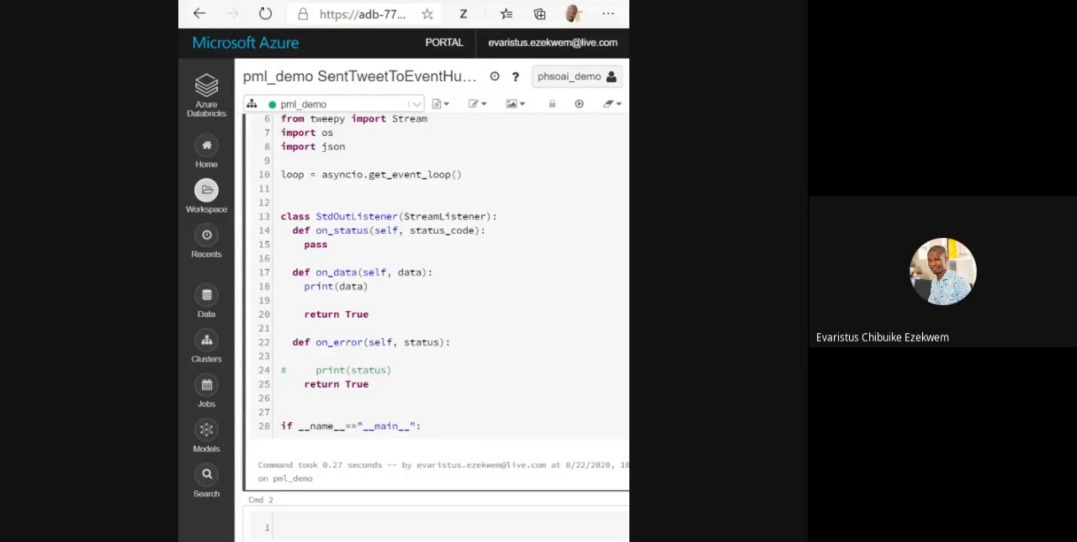
pyautogui.doubleClick(417, 426)
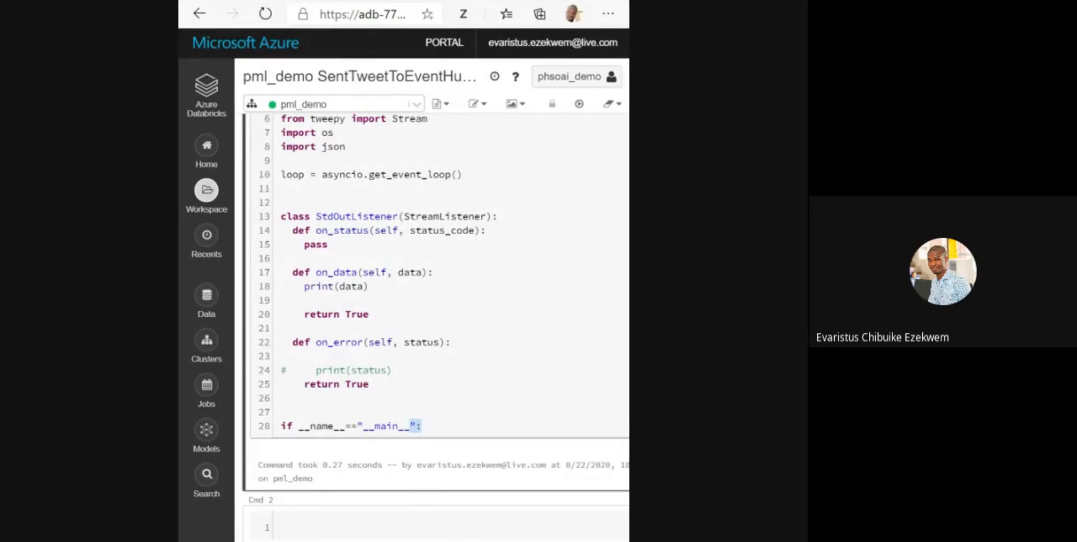
pyautogui.press('Escape')
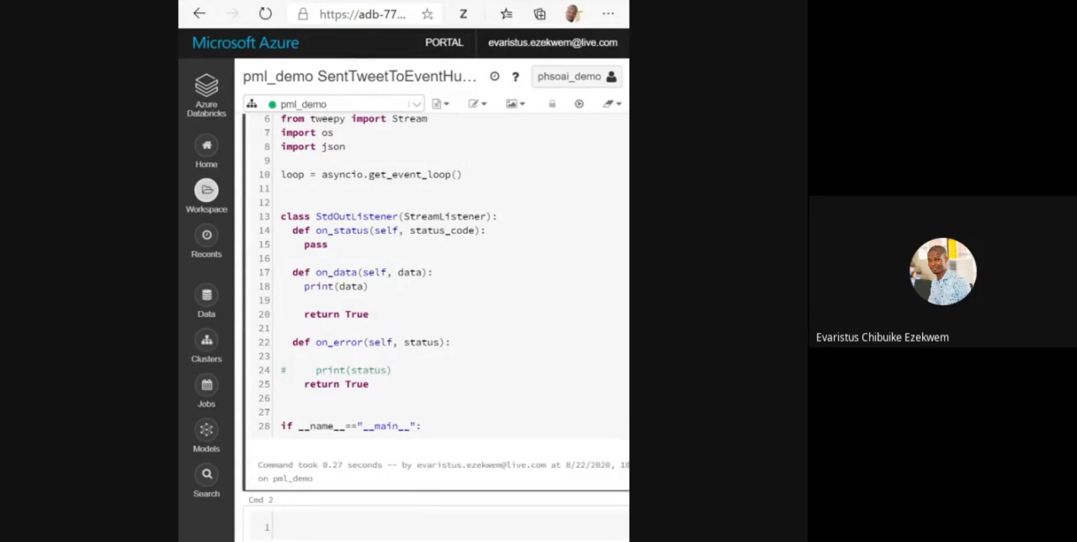